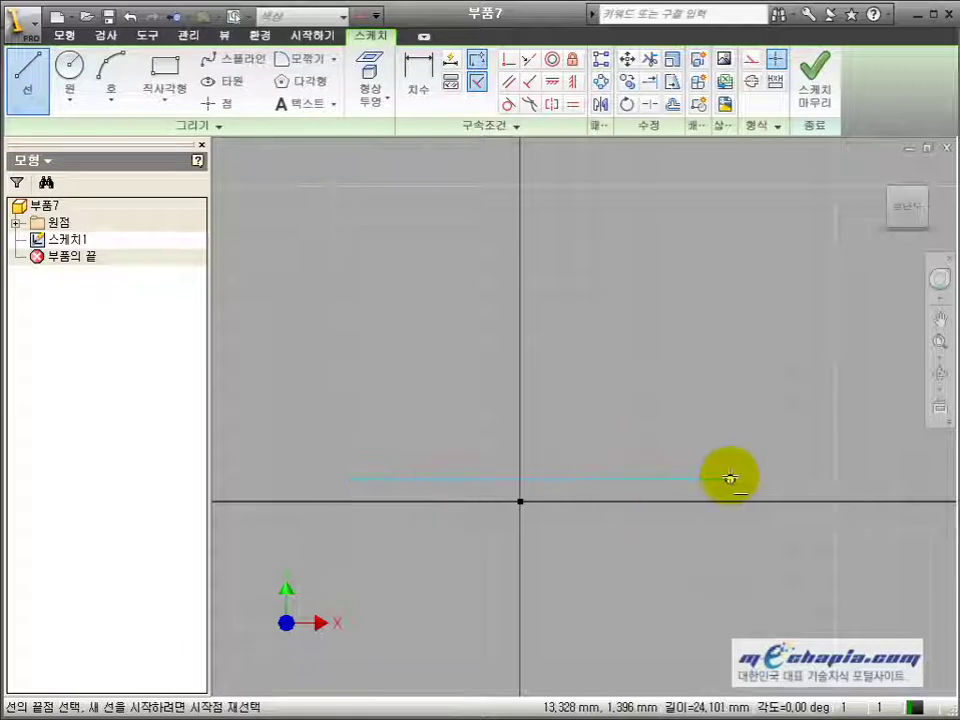
- Draw a horizontal line about 24 mm long above the origin and make its midpoint coincident with the origin
left_click(733, 478)
key("Escape")
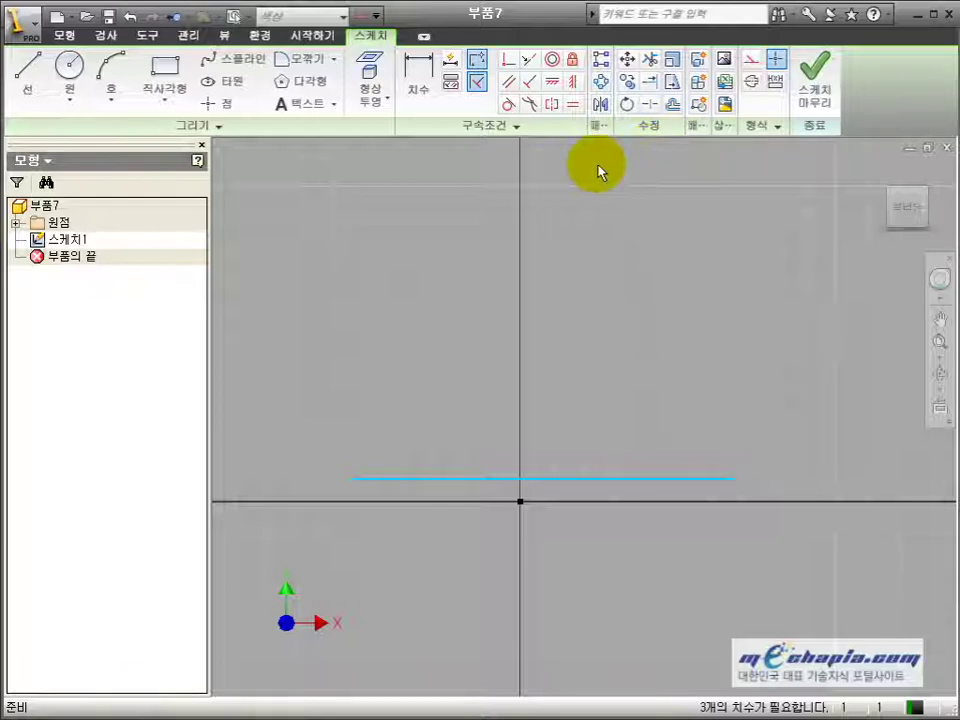
left_click(508, 60)
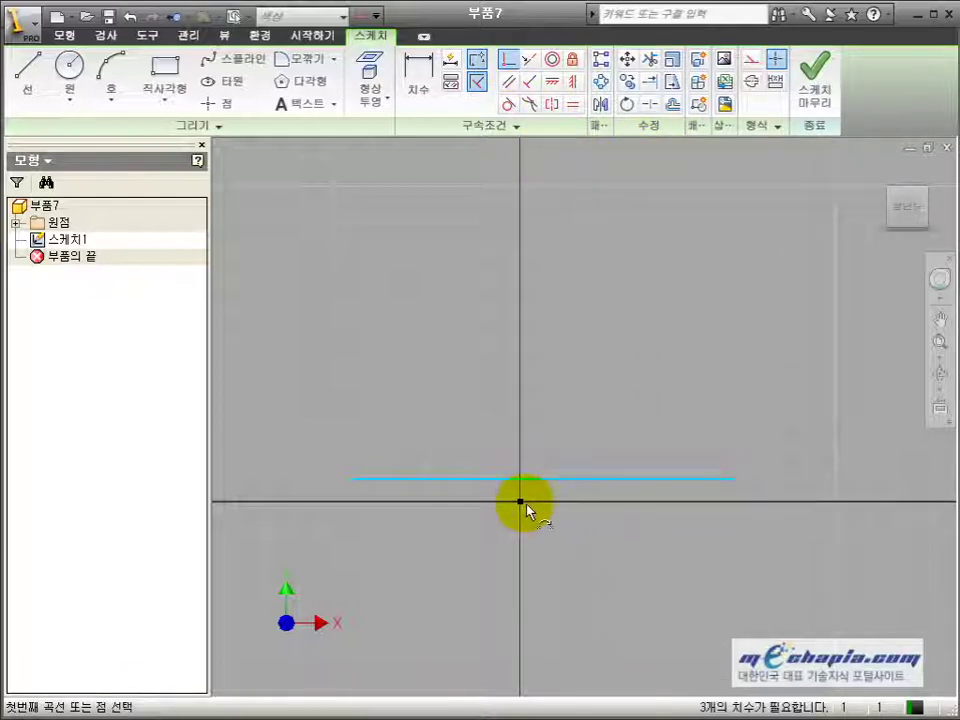
left_click(520, 502)
left_click(543, 480)
middle_click_drag(566, 501, 587, 484)
left_click(588, 486)
key("Escape")
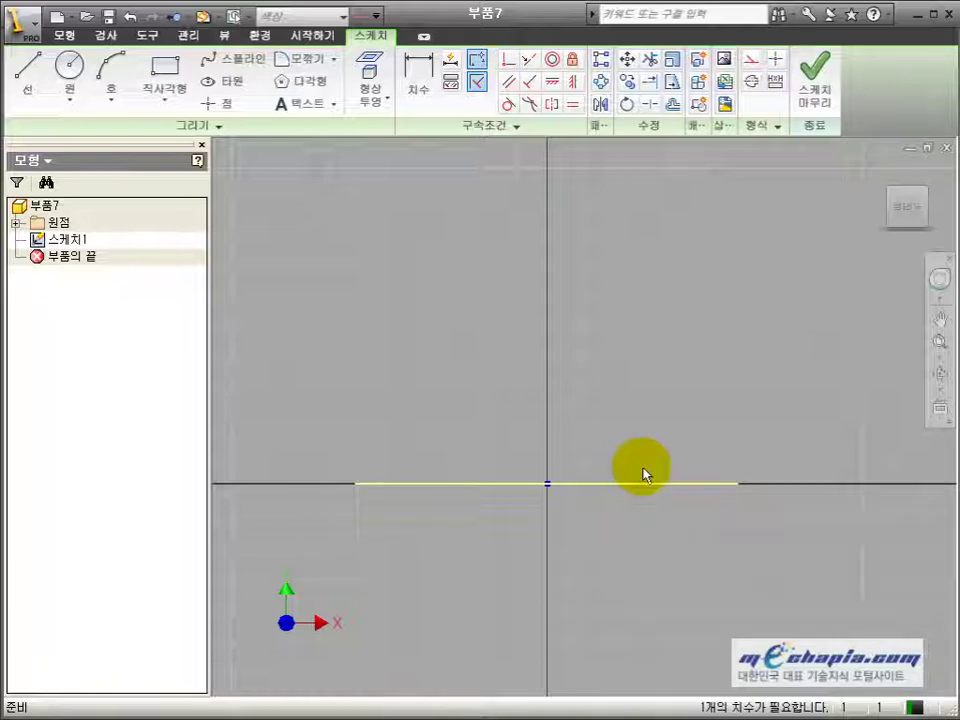
- Convert the horizontal line to a centerline and dimension its length as 111 mm
left_click(753, 89)
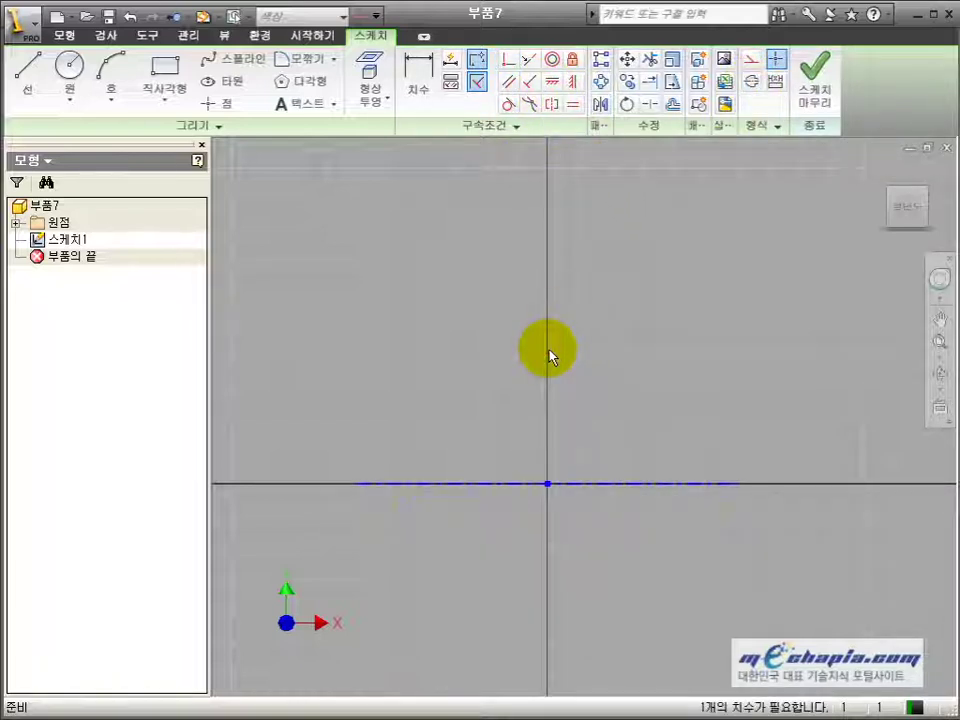
key("d")
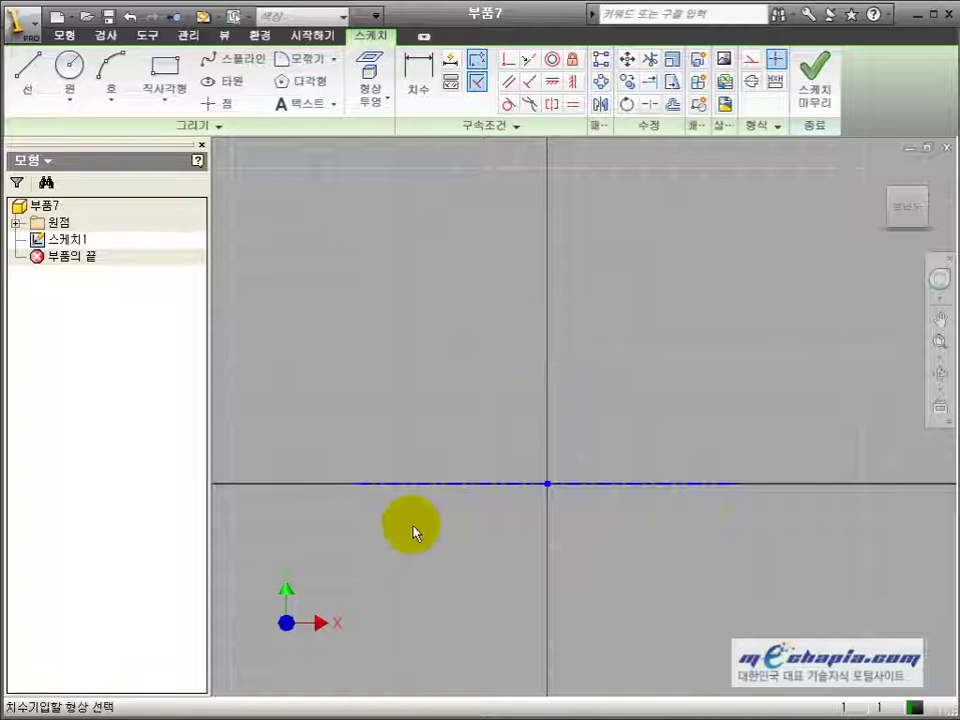
left_click(442, 486)
left_click(466, 548)
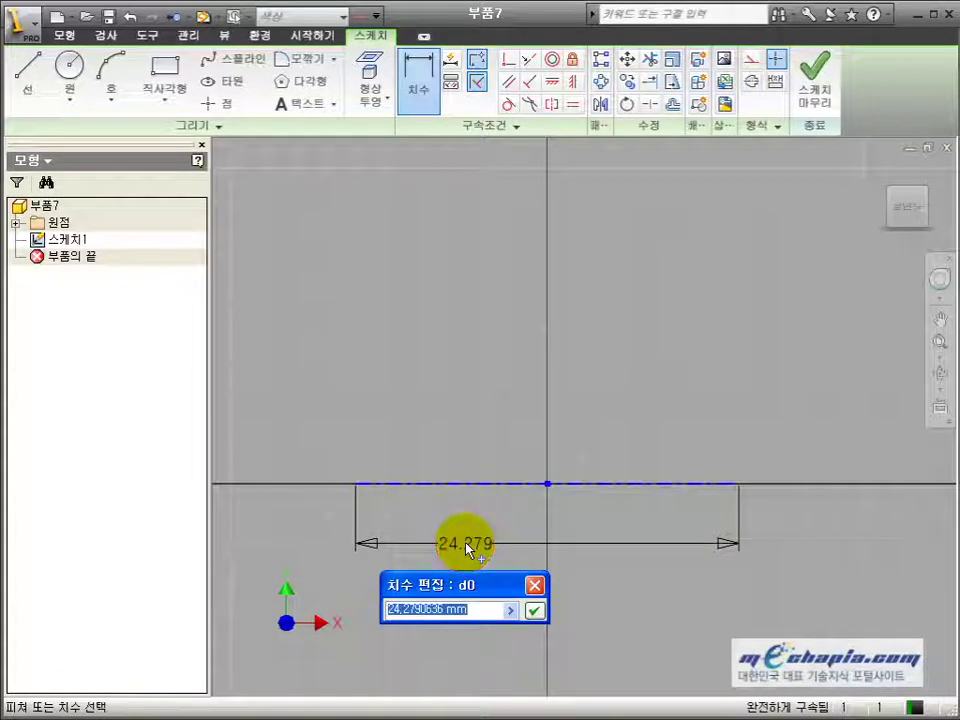
type("11")
key("Return")
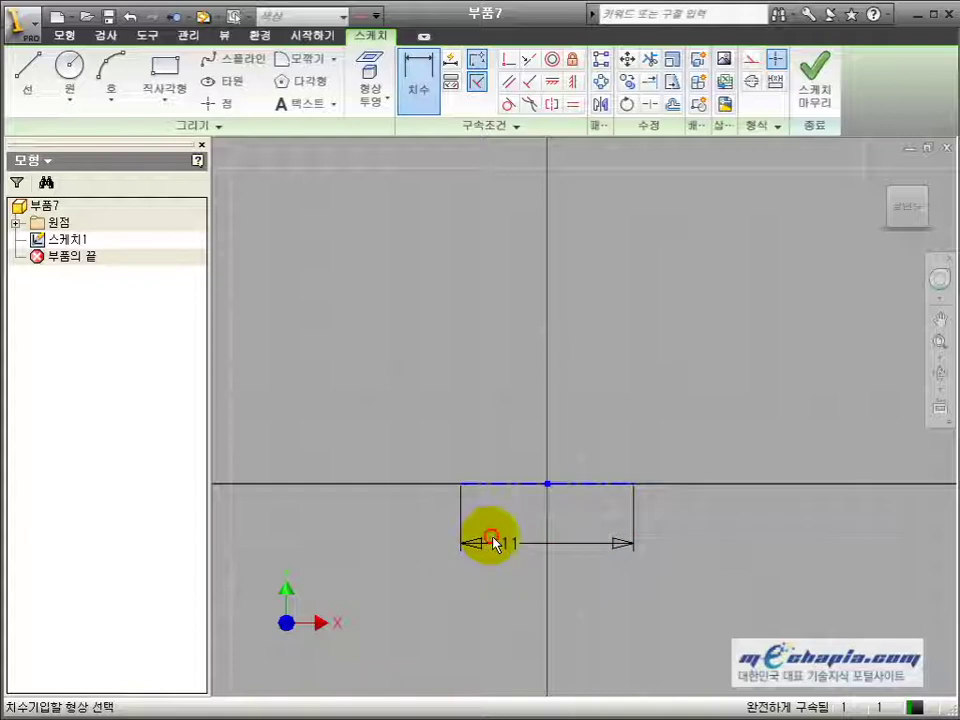
double_click(493, 541)
type("11")
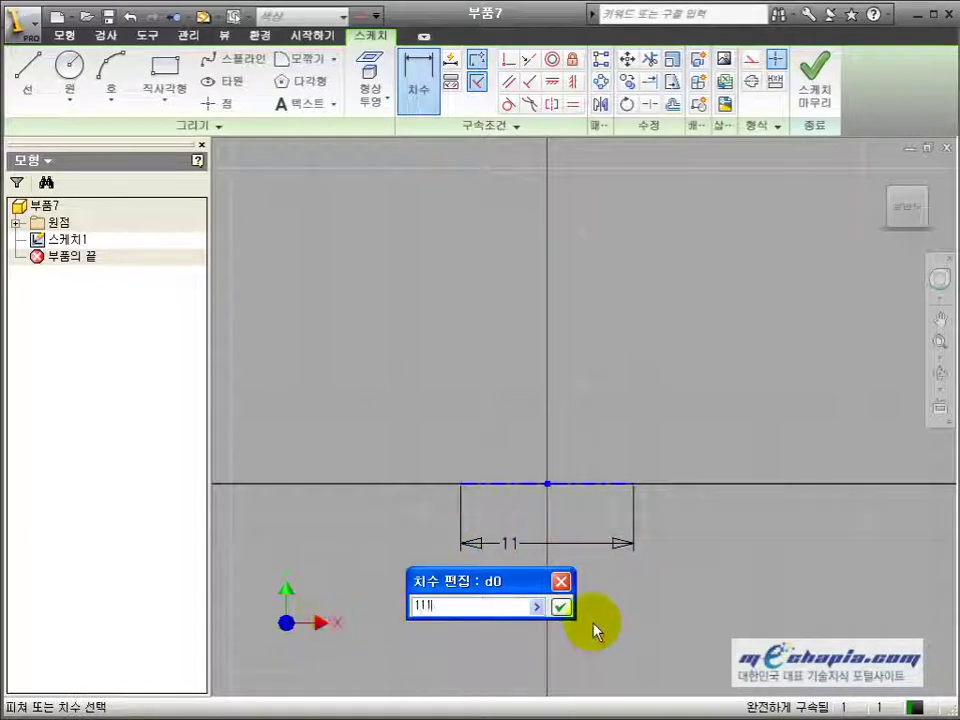
left_click(560, 606)
- Draw an open outline above the centerline: a long line about 111 mm wide with a short downward vertical line at each end
scroll(583, 521, "up", 3)
mouse_move(576, 519)
middle_mouse_down()
mouse_move(649, 527)
mouse_move(583, 534)
middle_mouse_up()
key("l")
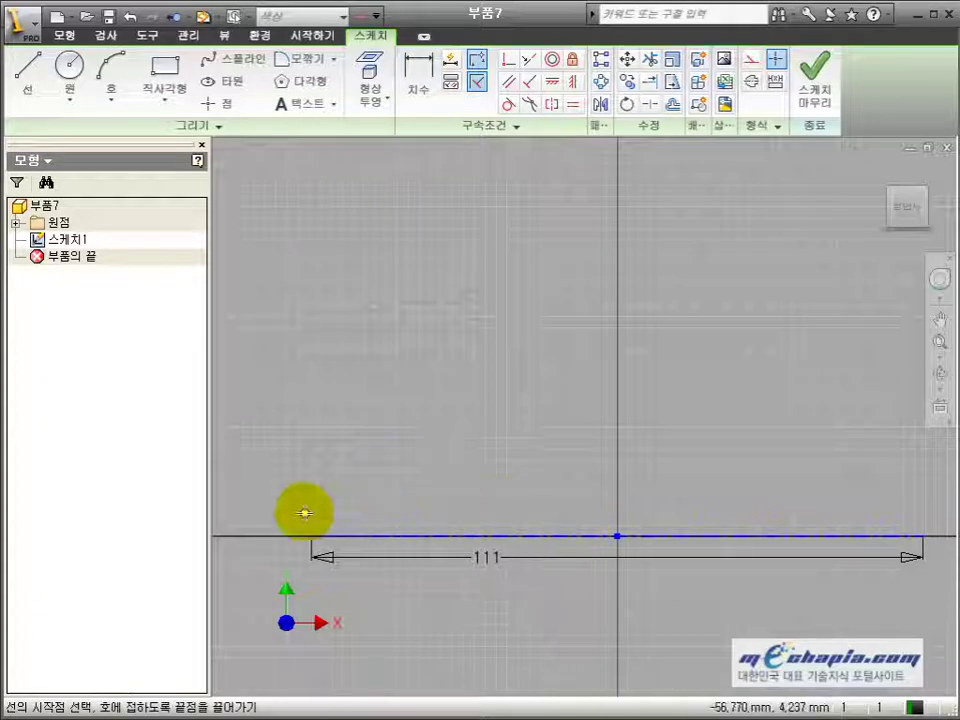
left_click(312, 473)
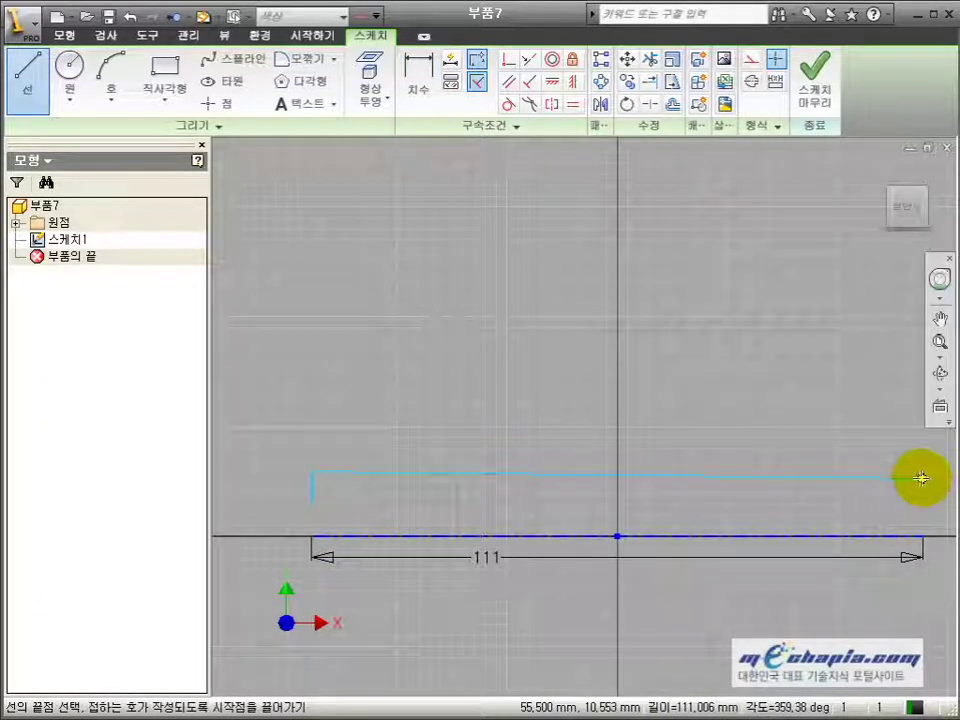
scroll(921, 499, "up", 3)
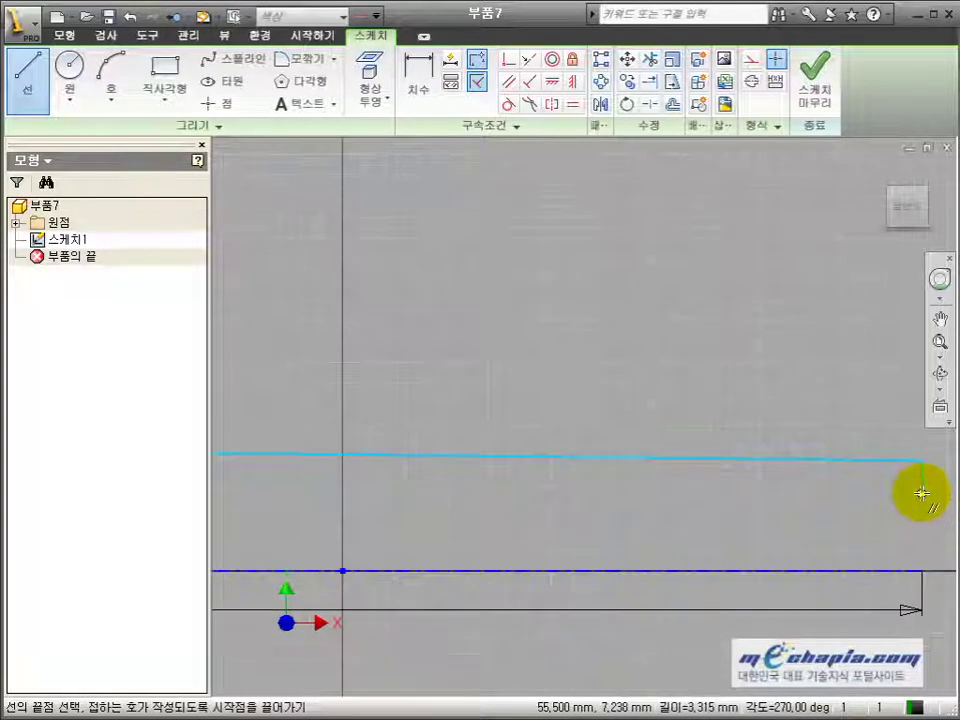
key("Escape")
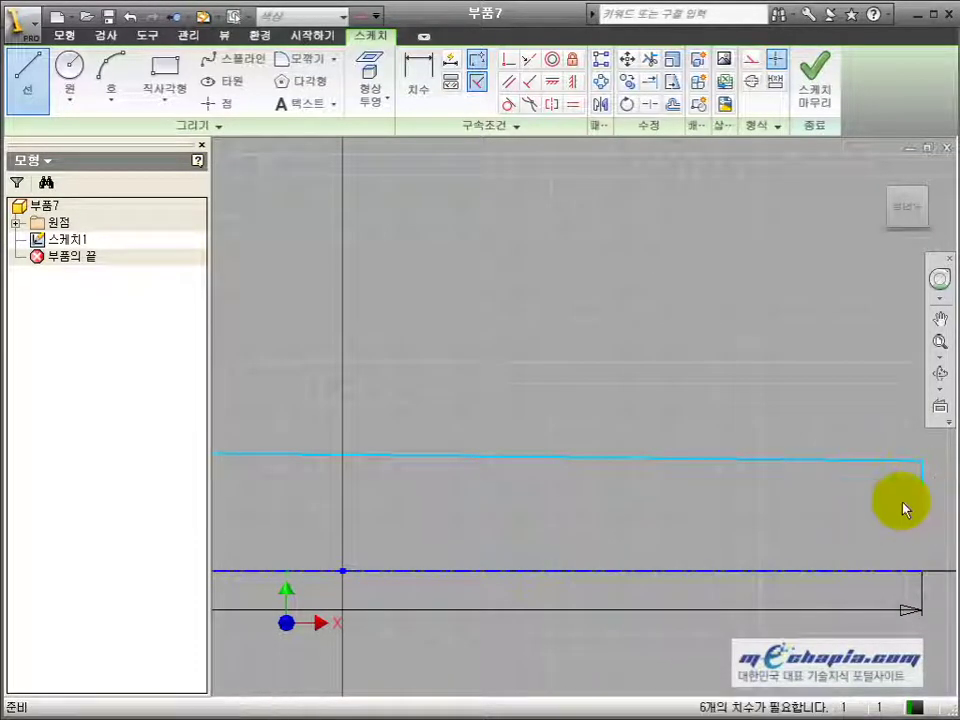
- Apply a horizontal constraint to the long upper line of the outline
scroll(890, 502, "down", 5)
left_click(849, 486)
scroll(830, 500, "up", 5)
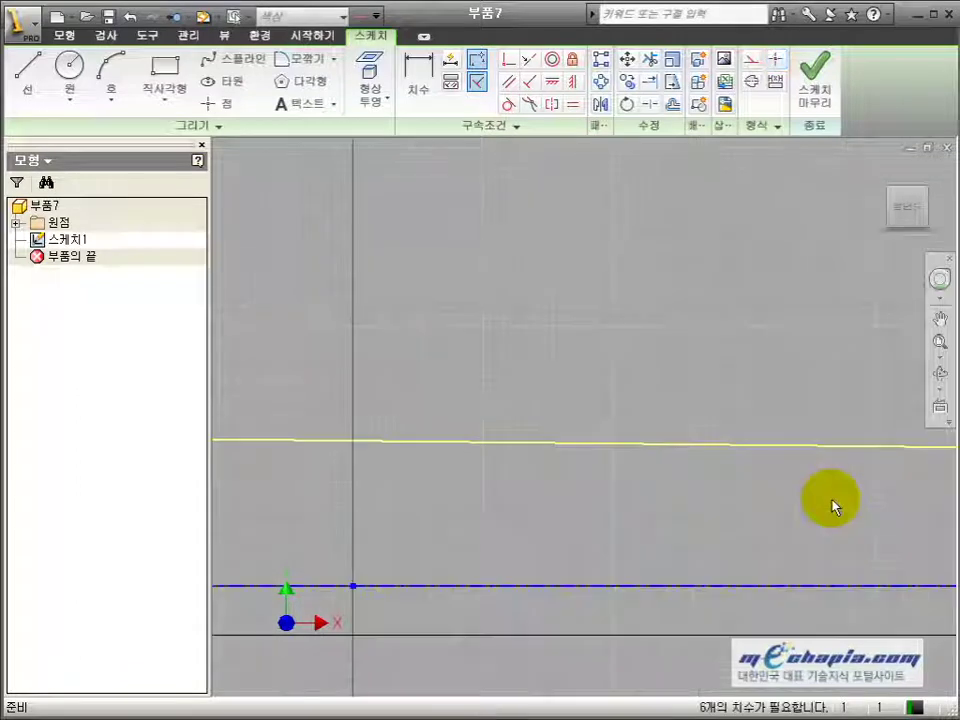
scroll(829, 502, "down", 6)
scroll(792, 498, "up", 3)
mouse_move(791, 492)
middle_mouse_down()
mouse_move(577, 483)
mouse_move(628, 433)
middle_mouse_up()
left_click(616, 431)
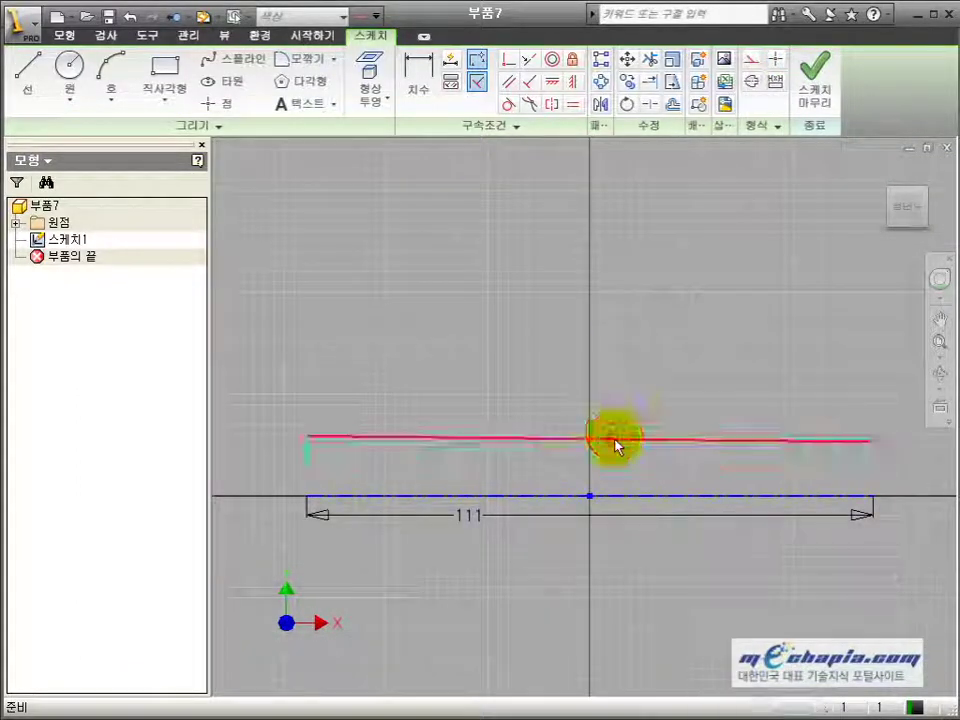
left_click(551, 82)
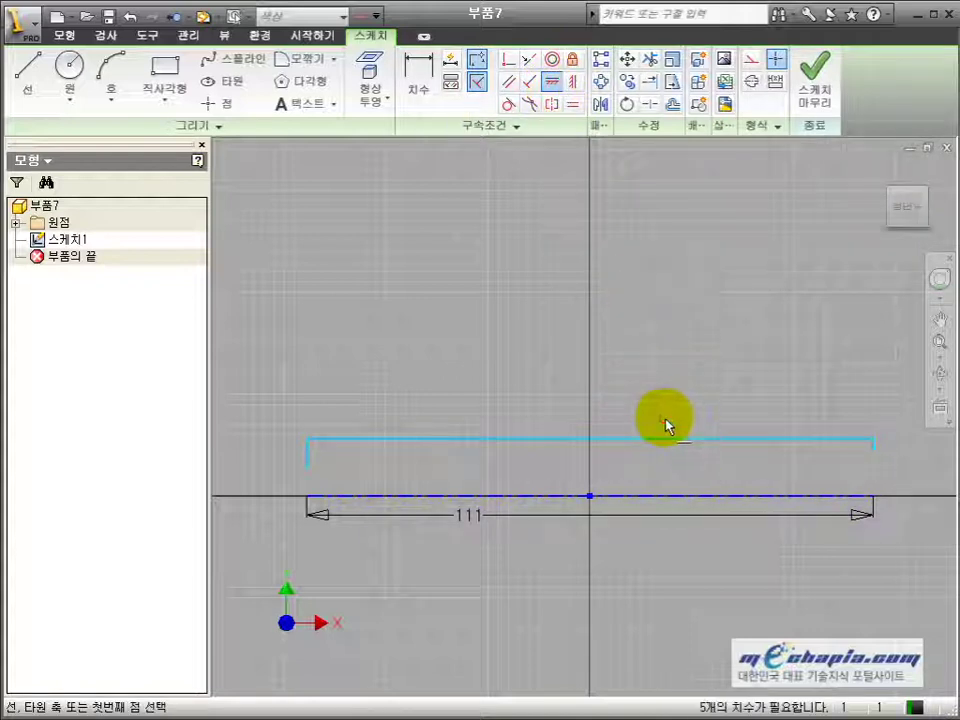
key("Escape")
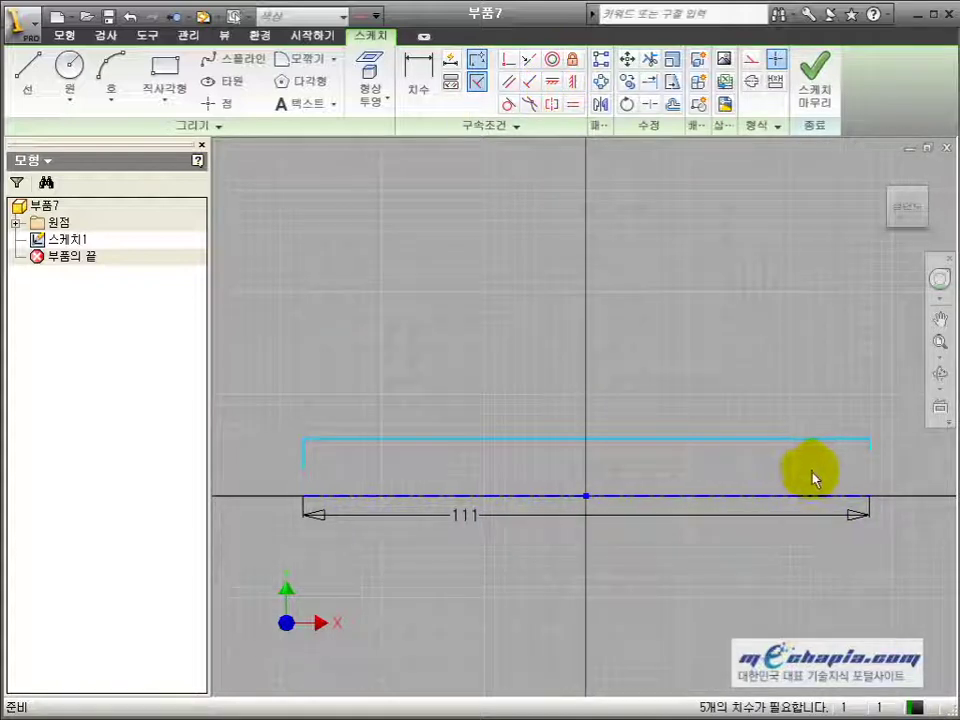
- Draw the inner side of the profile from the right vertical edge: a step, two slightly sloped lines and a short chamfer meeting the left vertical edge
key("l")
left_click(868, 440)
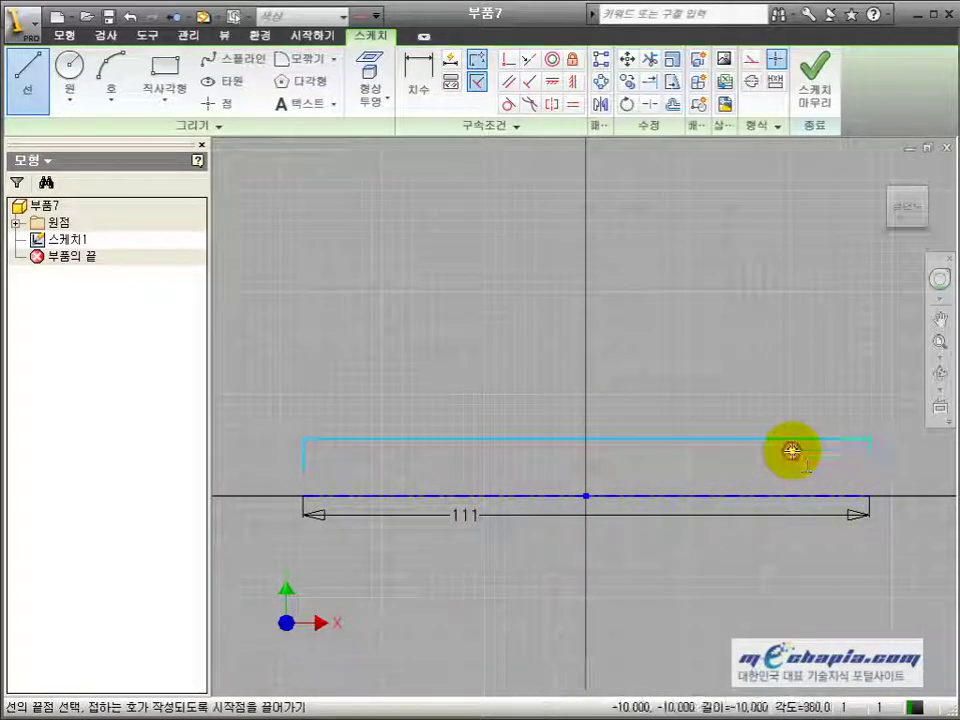
left_click(793, 448)
left_click(793, 466)
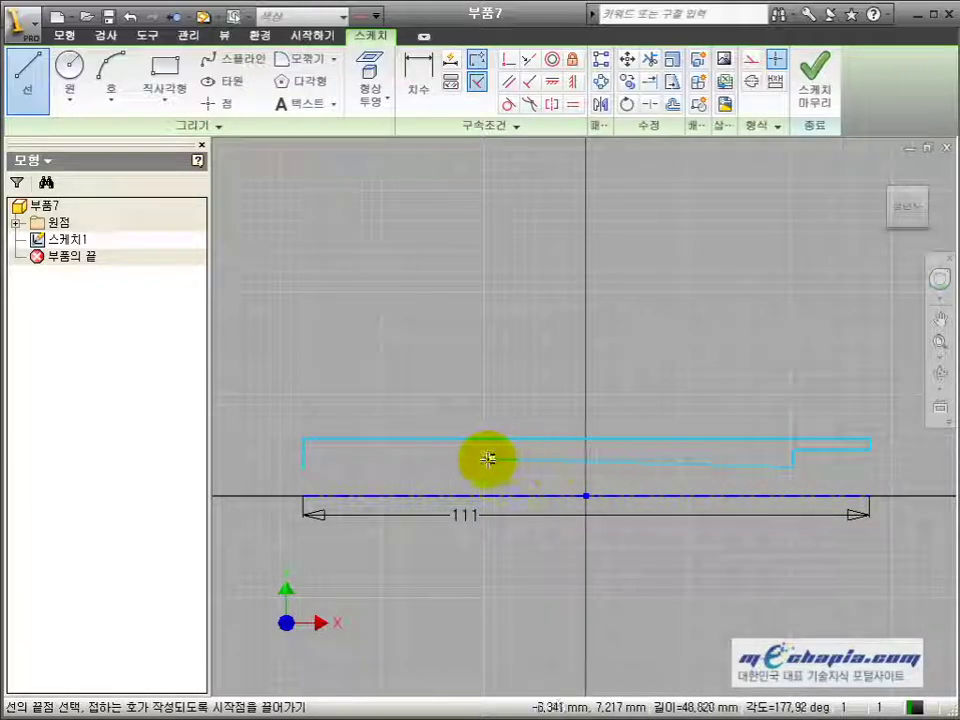
left_click(432, 459)
scroll(345, 452, "down", 3)
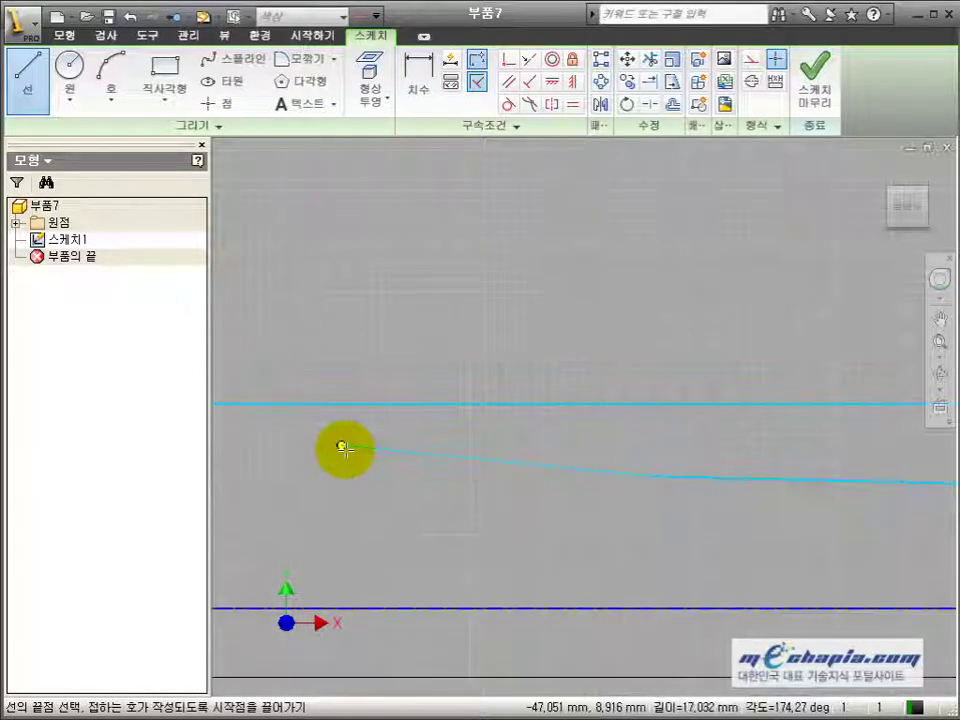
middle_click_drag(342, 454, 537, 444)
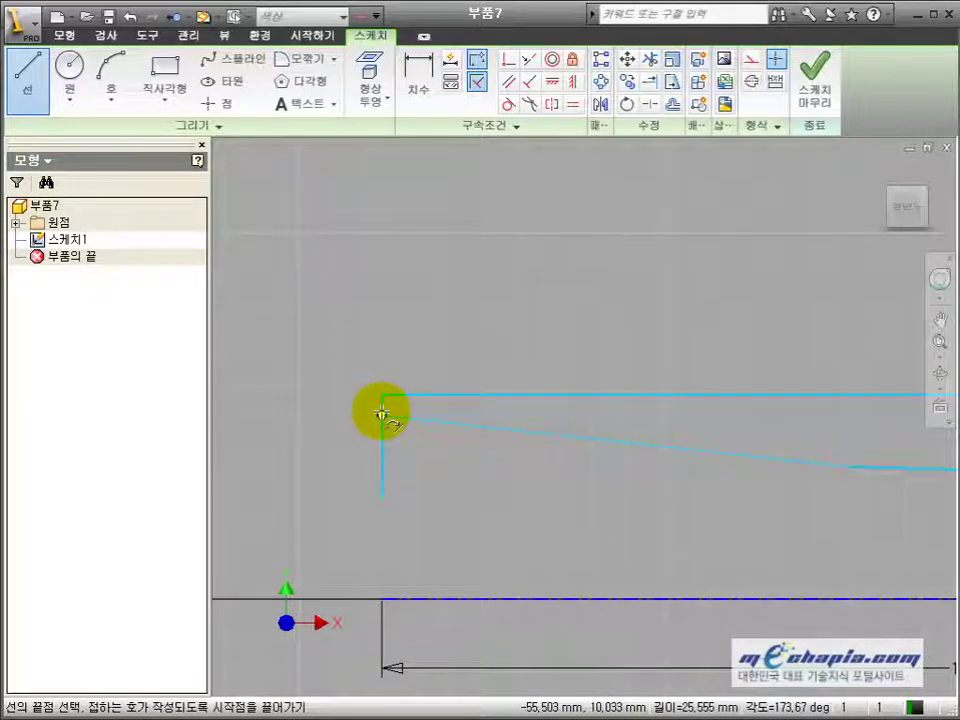
left_click(414, 430)
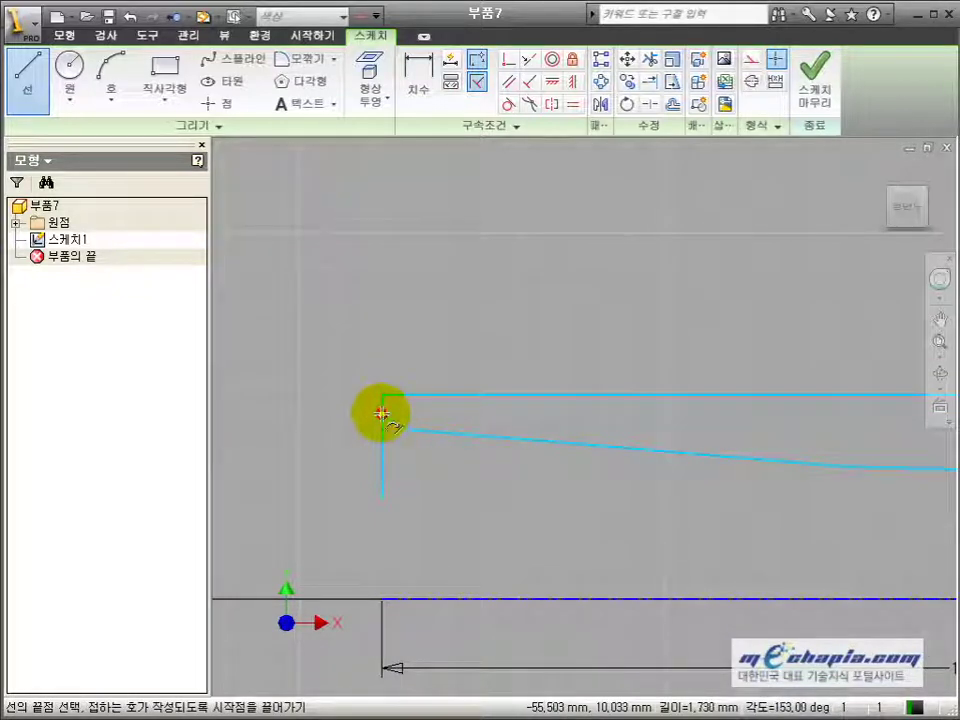
left_click(382, 413)
key("Escape")
- Trim the leftover piece of the left vertical line below the chamfer
key("x")
left_click(382, 455)
scroll(388, 462, "up", 3)
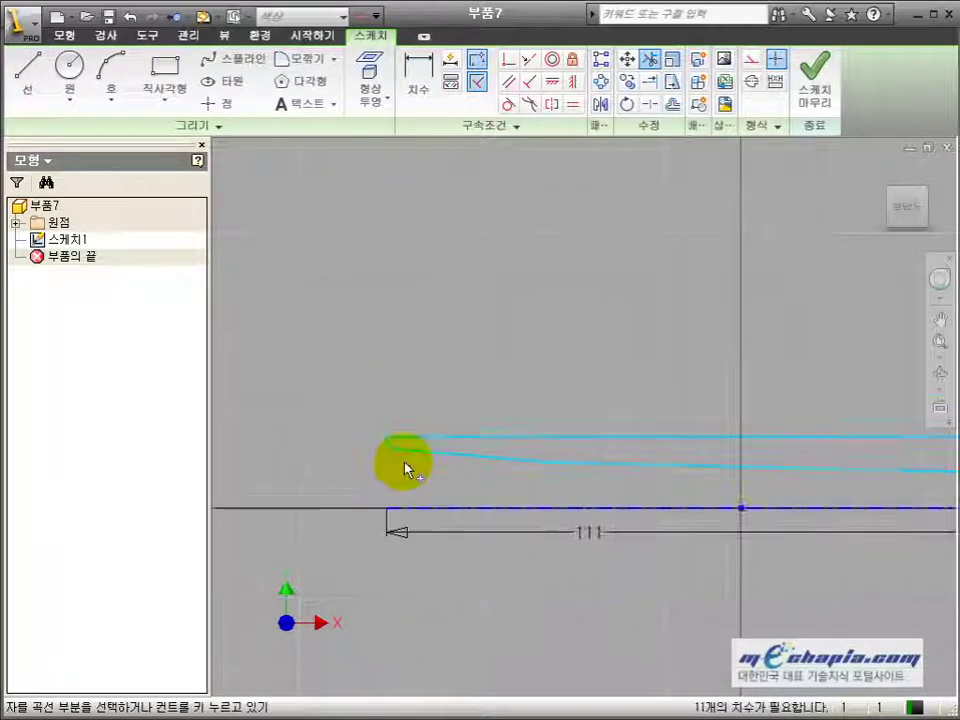
scroll(405, 466, "up", 6)
middle_click_drag(566, 484, 471, 482)
scroll(412, 474, "down", 6)
middle_click_drag(401, 469, 519, 469)
scroll(519, 467, "down", 3)
key("Escape")
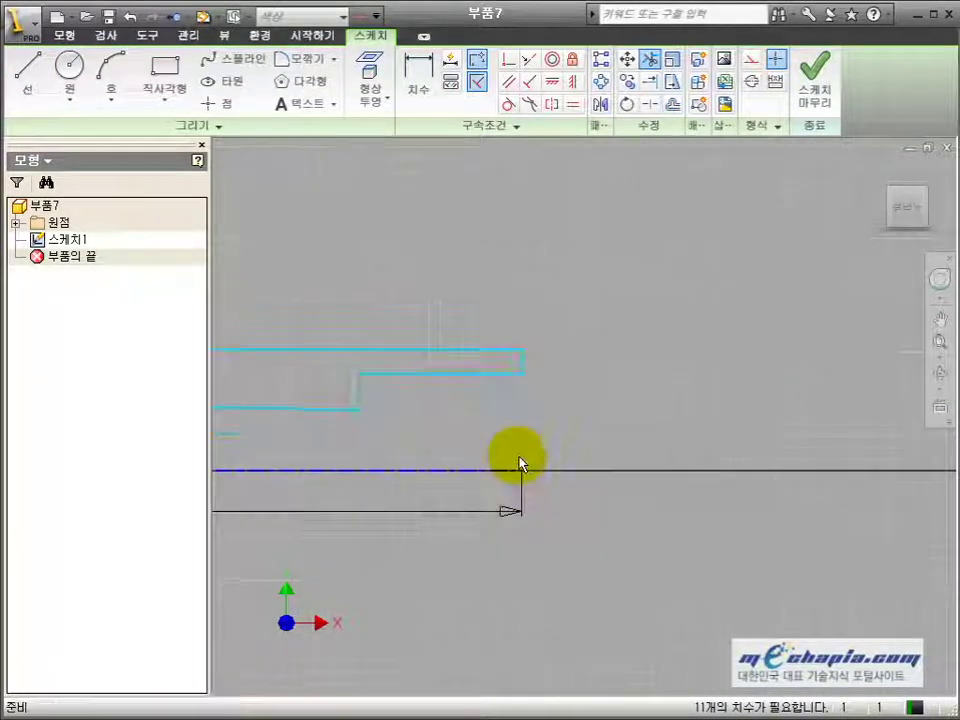
- Vertically align both ends of the centerline with the profile's right and left end edges
middle_click_drag(442, 365, 647, 343)
left_click(574, 81)
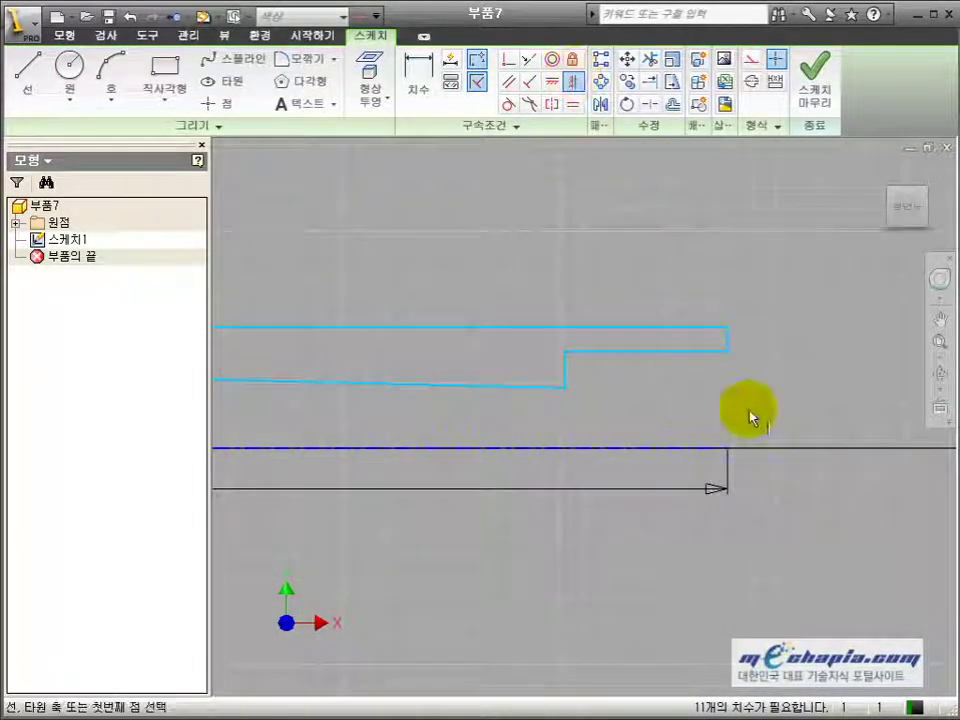
left_click(728, 448)
scroll(742, 413, "up", 5)
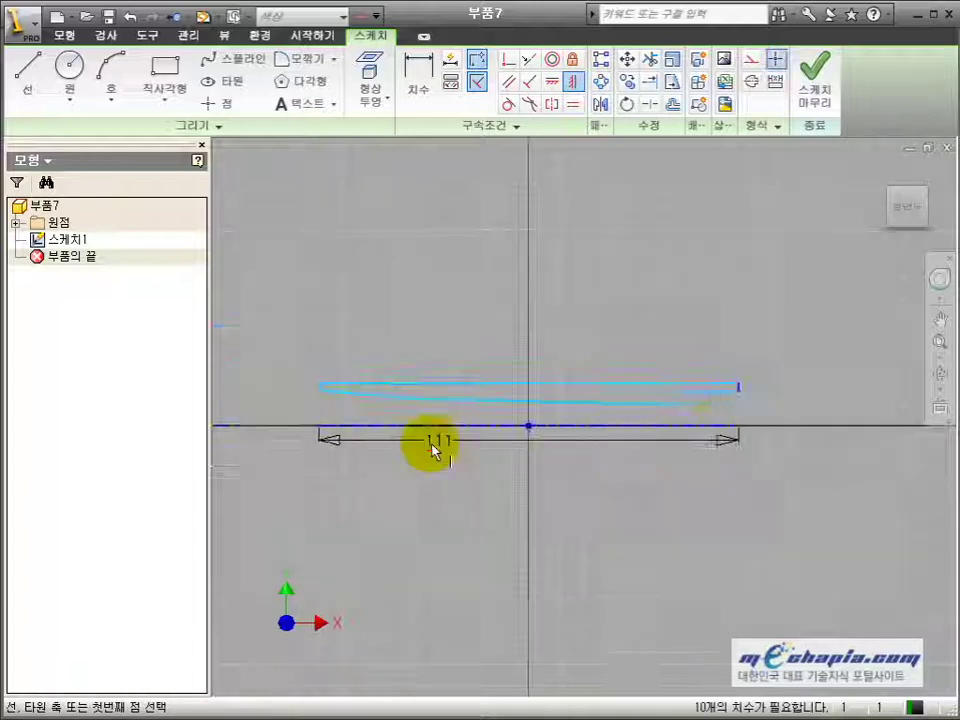
middle_click_drag(340, 420, 428, 424)
scroll(428, 424, "down", 6)
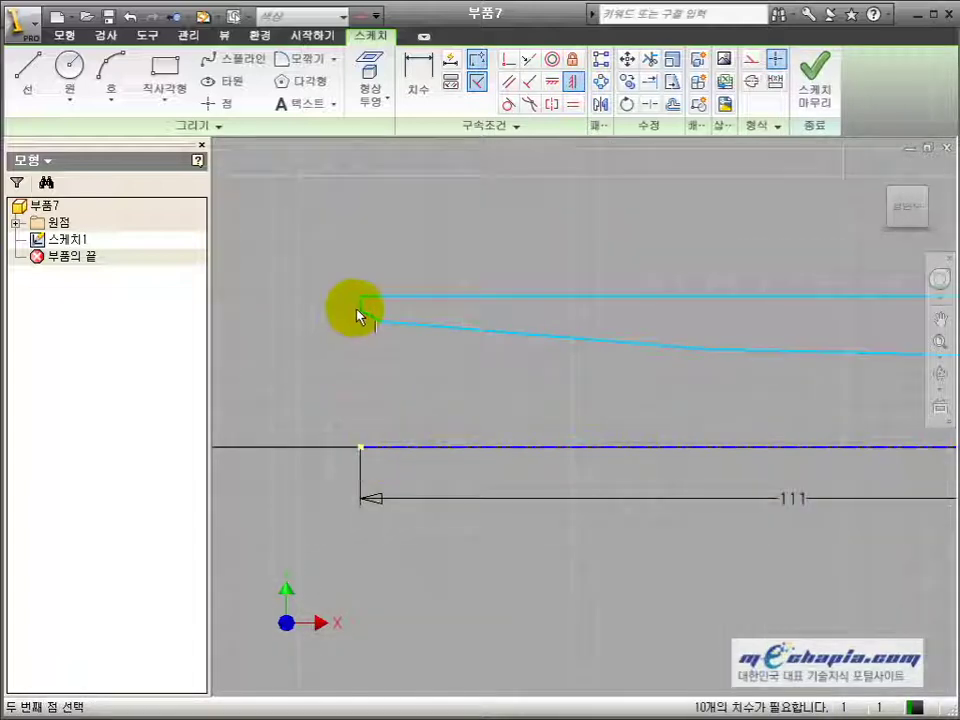
left_click(359, 316)
middle_click_drag(521, 437, 468, 460)
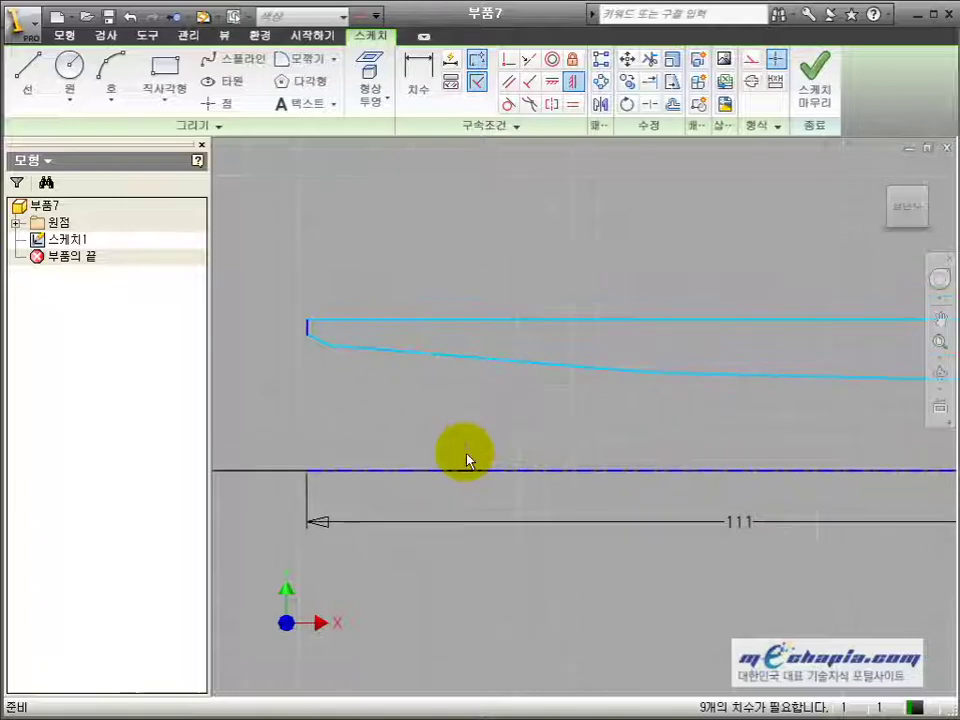
- Dimension the upper profile line from the centerline as a 14 mm diameter
scroll(570, 437, "down", 2)
scroll(590, 440, "up", 5)
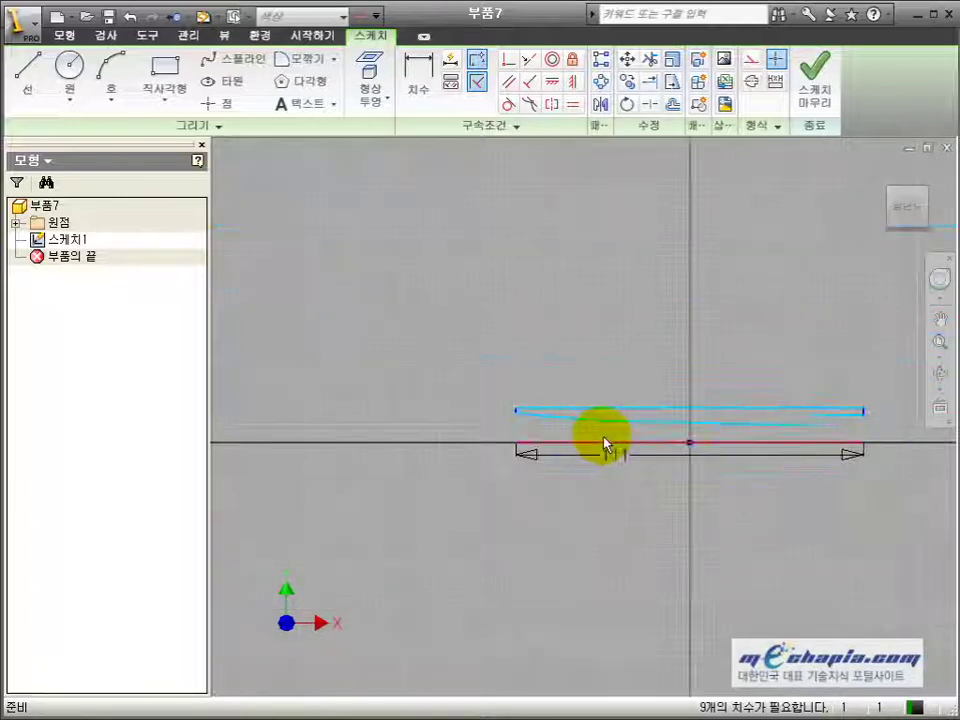
key("d")
left_click(615, 410)
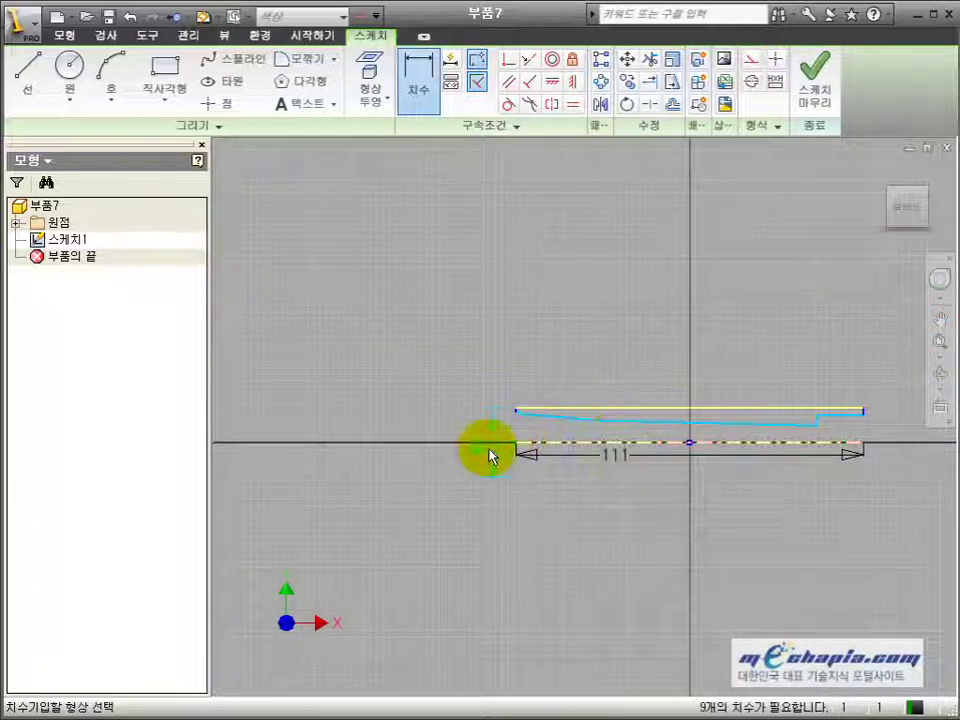
left_click(461, 446)
type("14")
key("Return")
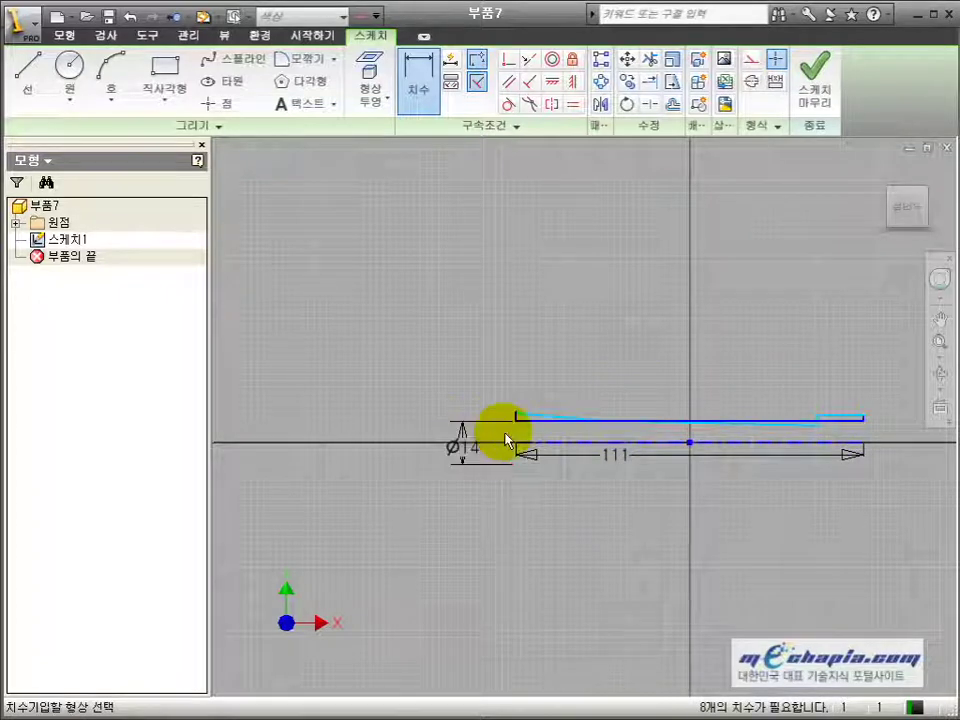
- Move the profile's left-end vertices and sloped inner lines to sit between the upper line and the centerline
scroll(531, 433, "down", 3)
key("Escape")
left_click_drag(521, 367, 519, 415)
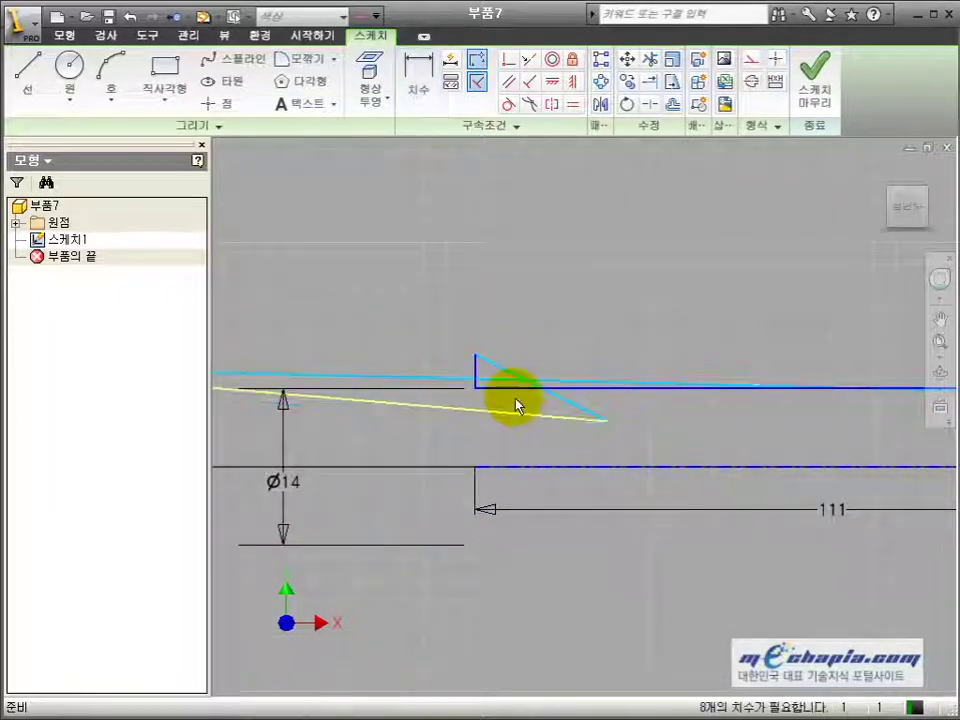
key("z")
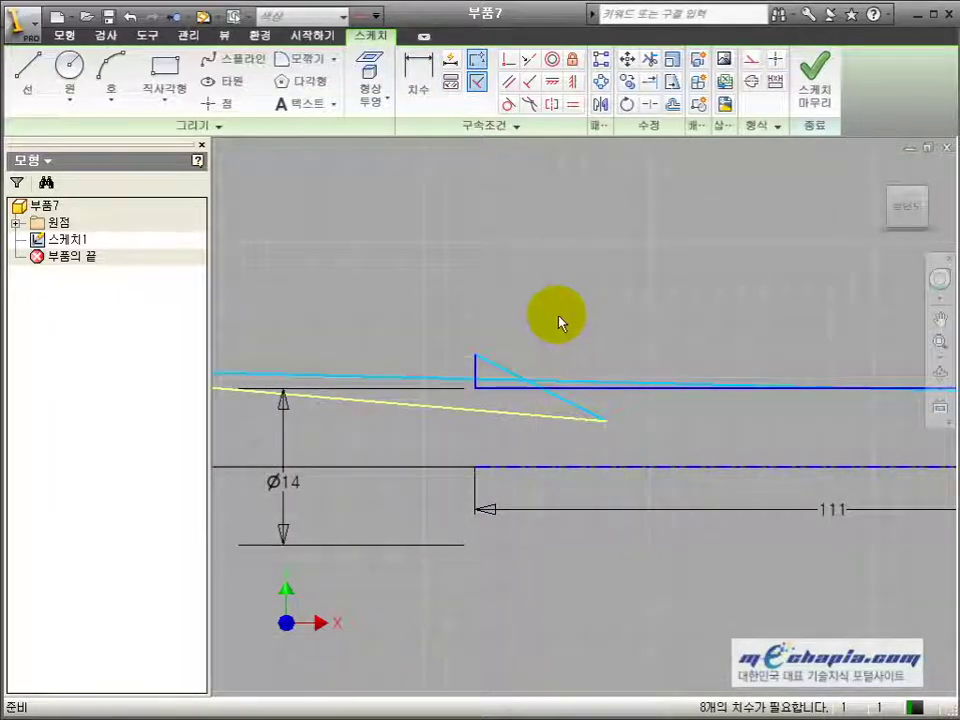
left_click_drag(475, 356, 500, 430)
left_click_drag(760, 391, 761, 446)
scroll(790, 450, "down", 4)
middle_click_drag(810, 455, 370, 448)
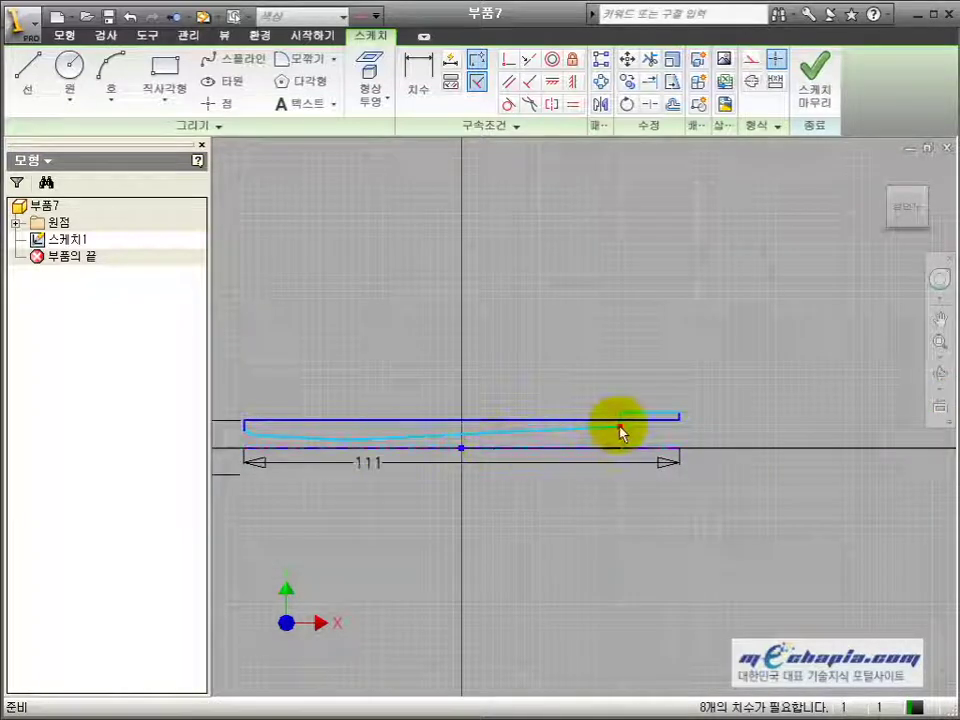
- Move the right-hand step's inner corner and short horizontal edge to sit between the upper line and the centerline
left_click_drag(621, 430, 673, 446)
scroll(669, 440, "up", 3)
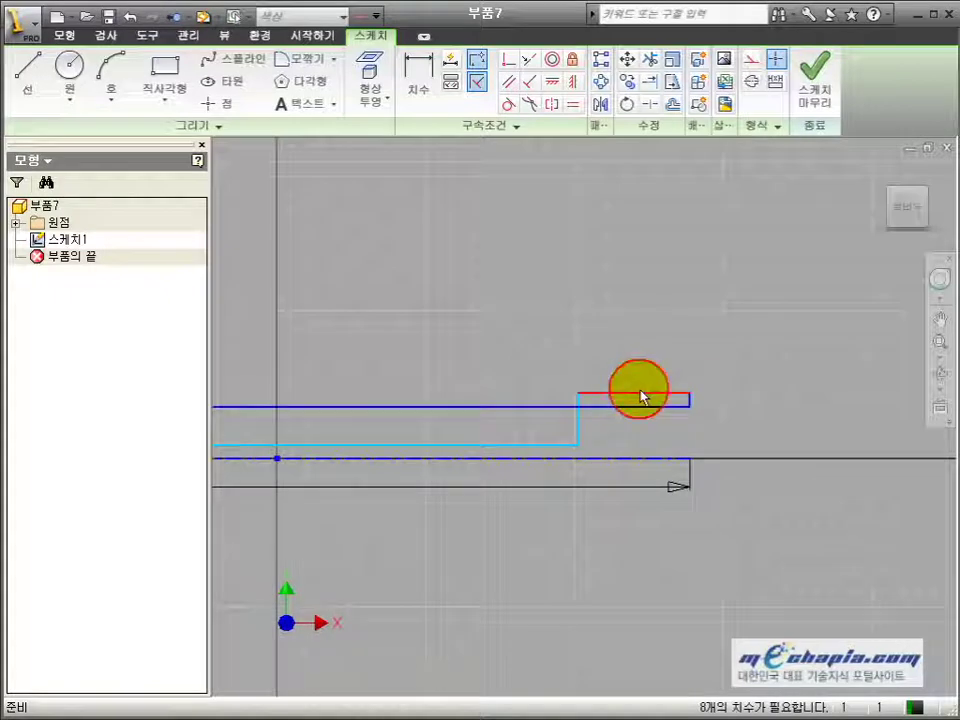
left_click_drag(640, 391, 640, 424)
middle_click_drag(536, 450, 716, 453)
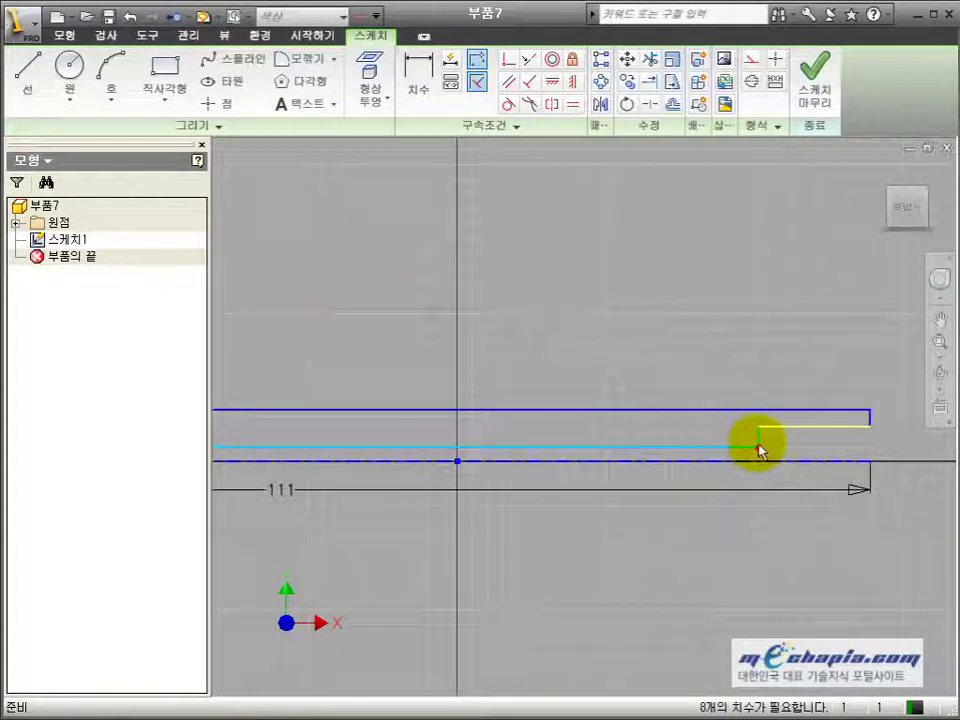
- Constrain the long inner line to horizontal and reposition the right-hand step's short edge between the upper line and the centerline
mouse_move(758, 450)
left_mouse_down()
mouse_move(754, 531)
mouse_move(752, 386)
mouse_move(750, 491)
left_mouse_up()
middle_click_drag(497, 495, 617, 505)
scroll(630, 488, "down", 3)
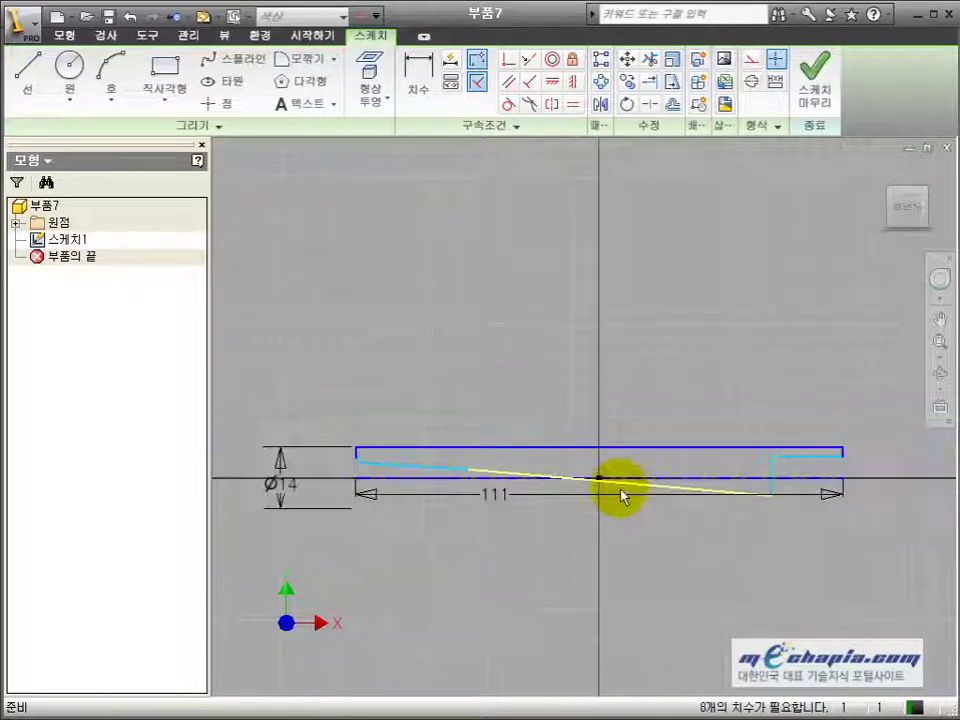
left_click(551, 82)
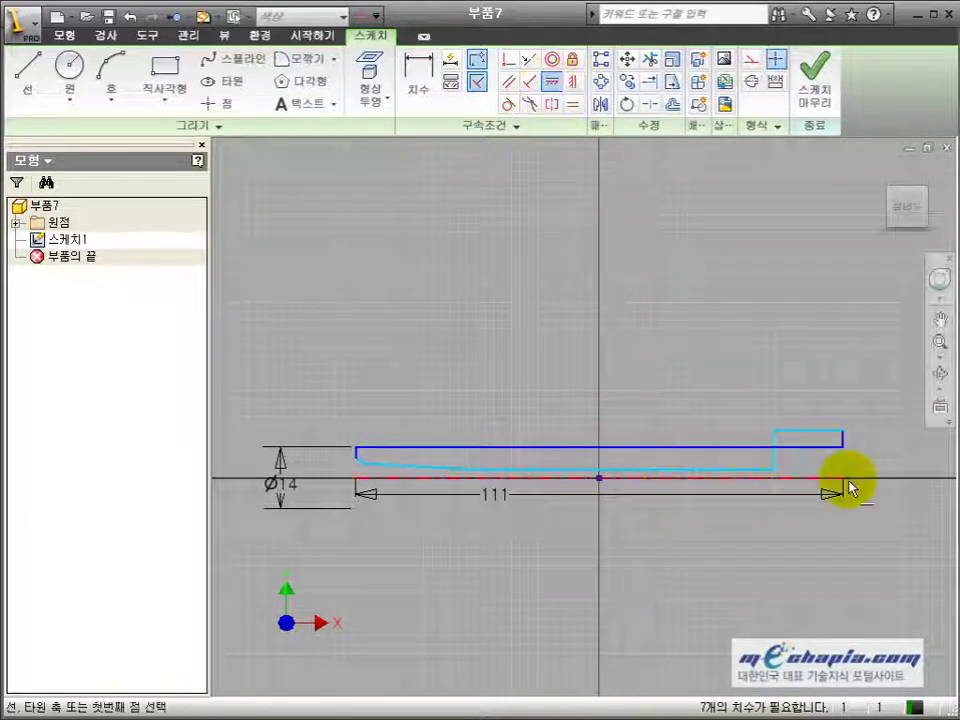
key("Escape")
left_click_drag(826, 433, 821, 458)
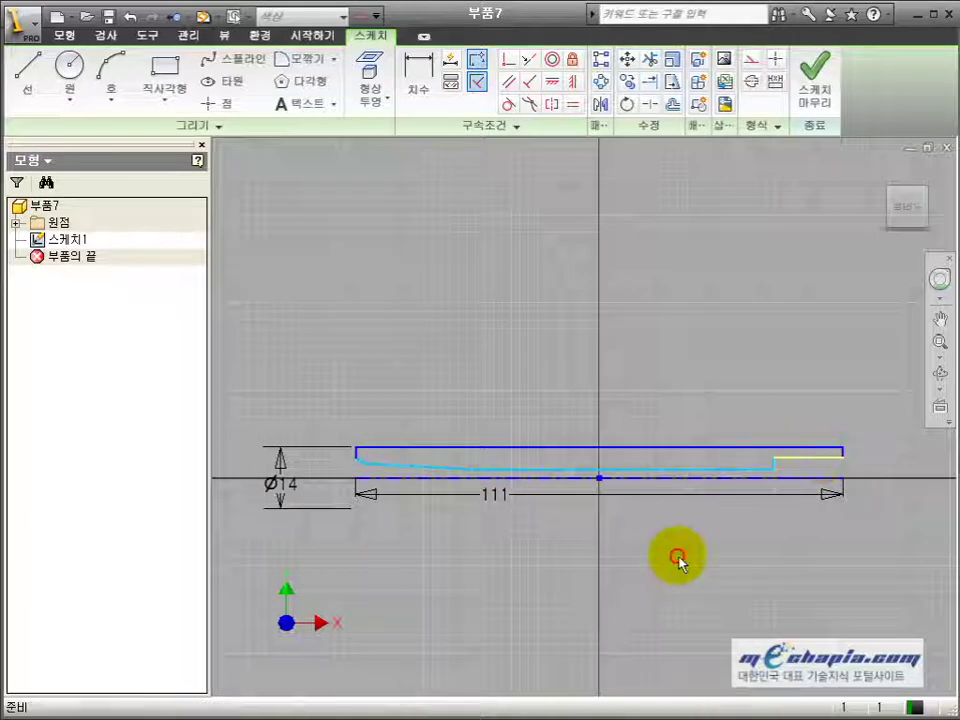
- Dimension the right-hand step's short horizontal edge from the centerline as a 10 mm diameter
middle_click_drag(677, 559, 460, 539)
left_click(592, 443)
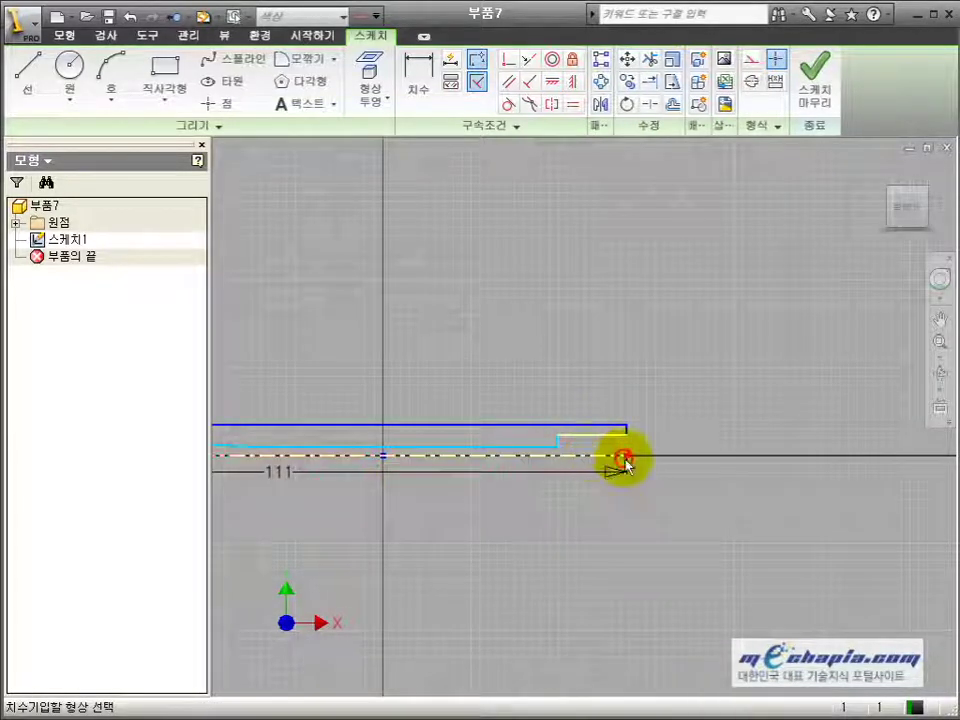
left_click(626, 457)
left_click(666, 463)
type("6.8")
key("Return")
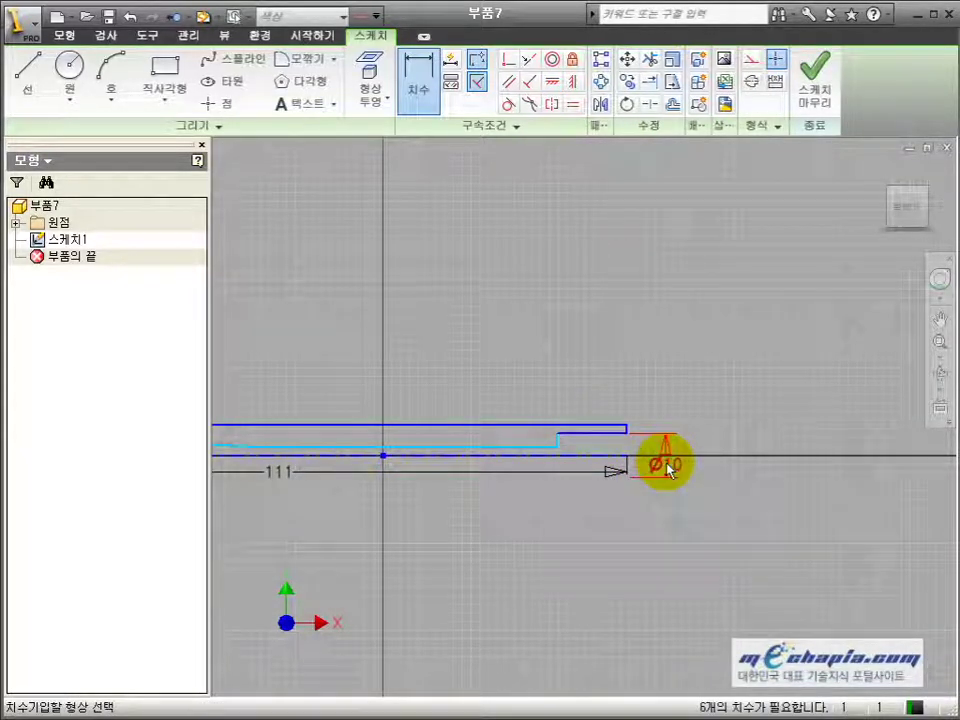
- Dimension the long inner horizontal line from the centerline as a 6 mm diameter
left_click(380, 449)
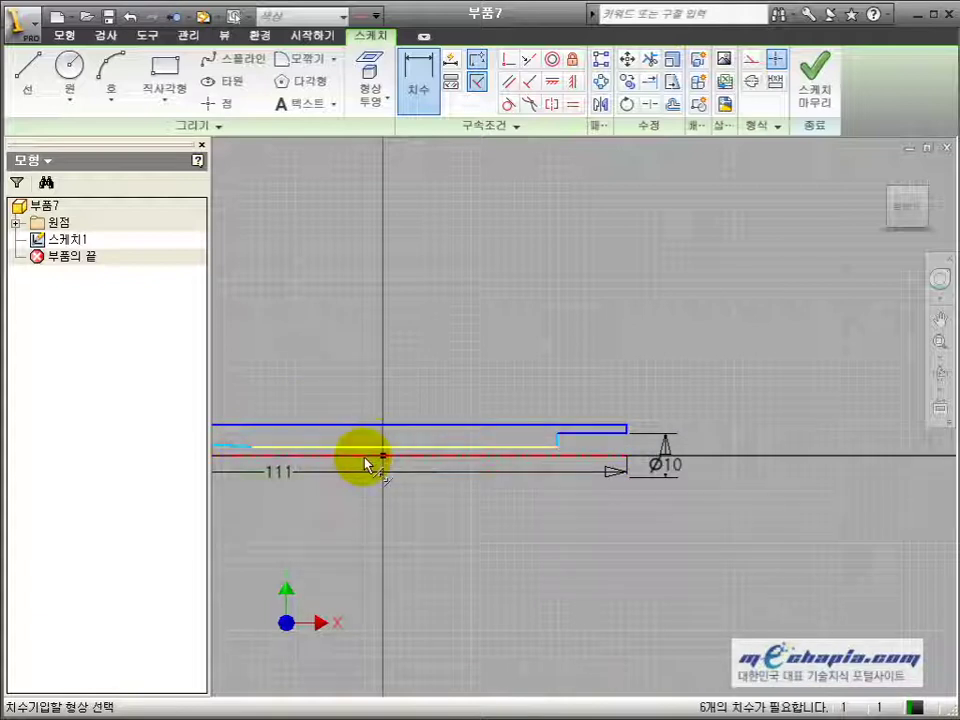
left_click(377, 457)
left_click(420, 462)
type("6")
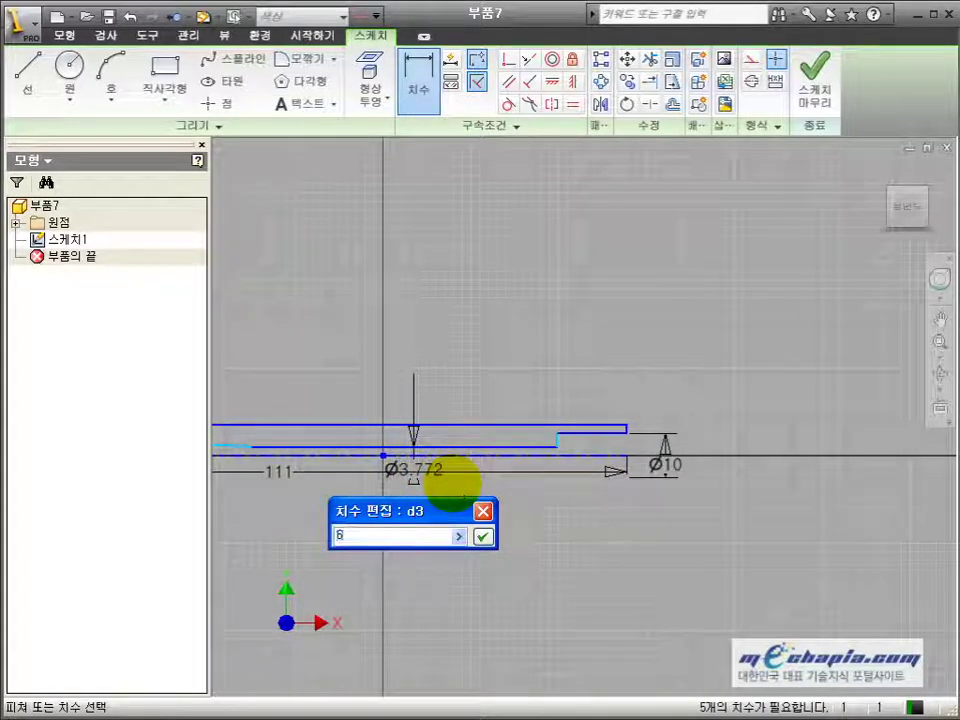
key("Return")
- Dimension the lower vertex of the left end edge from the centerline as a 9 mm diameter
middle_click_drag(379, 474, 829, 495)
scroll(606, 465, "down", 5)
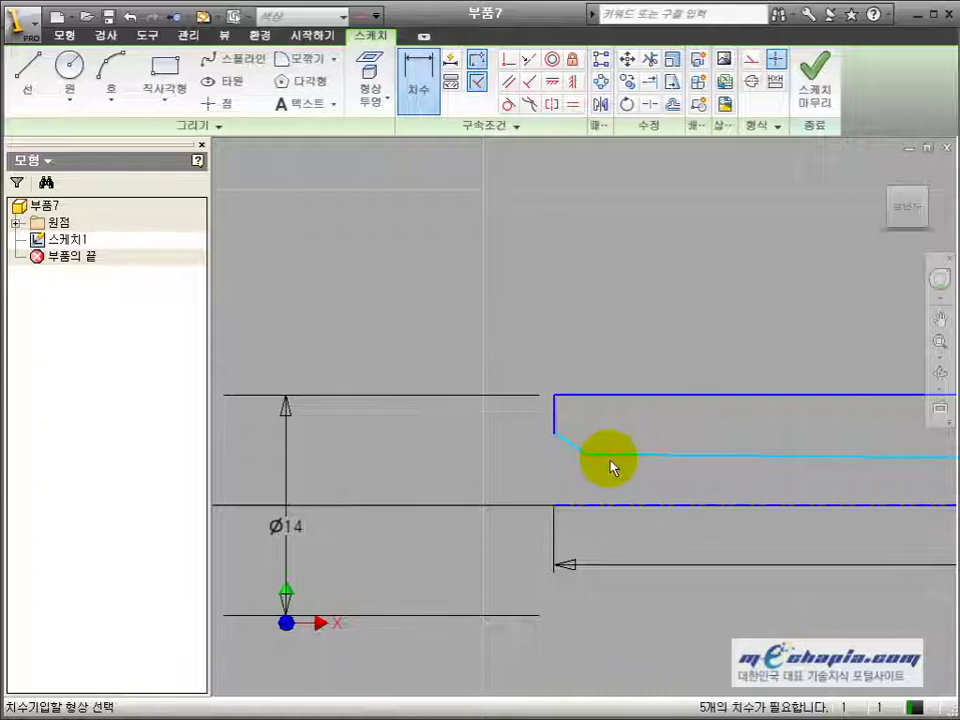
left_click(554, 432)
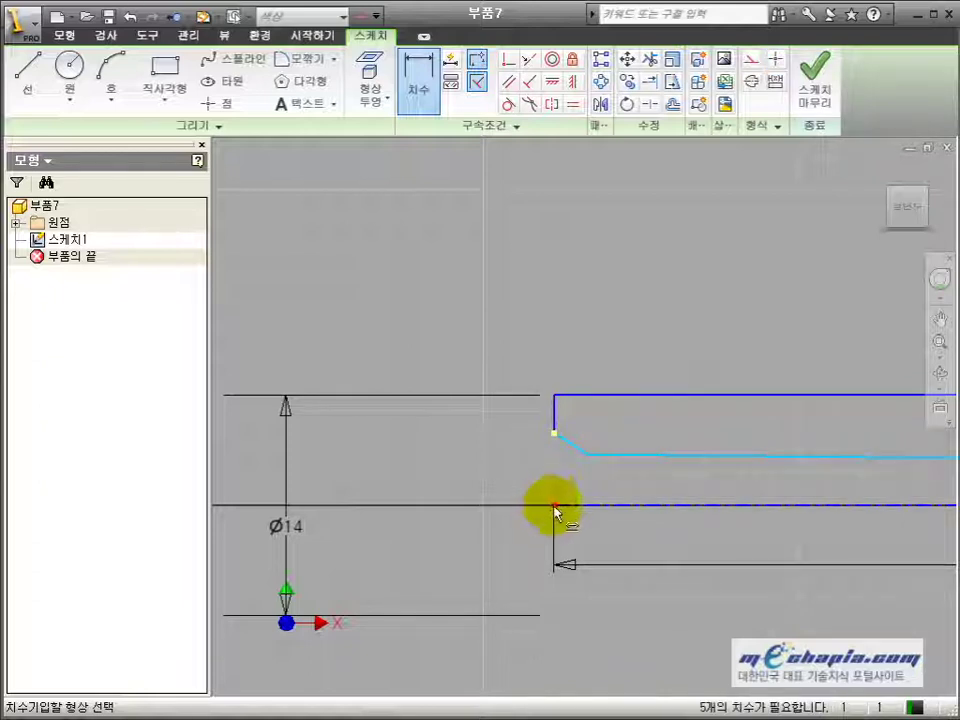
left_click(486, 506)
type("9")
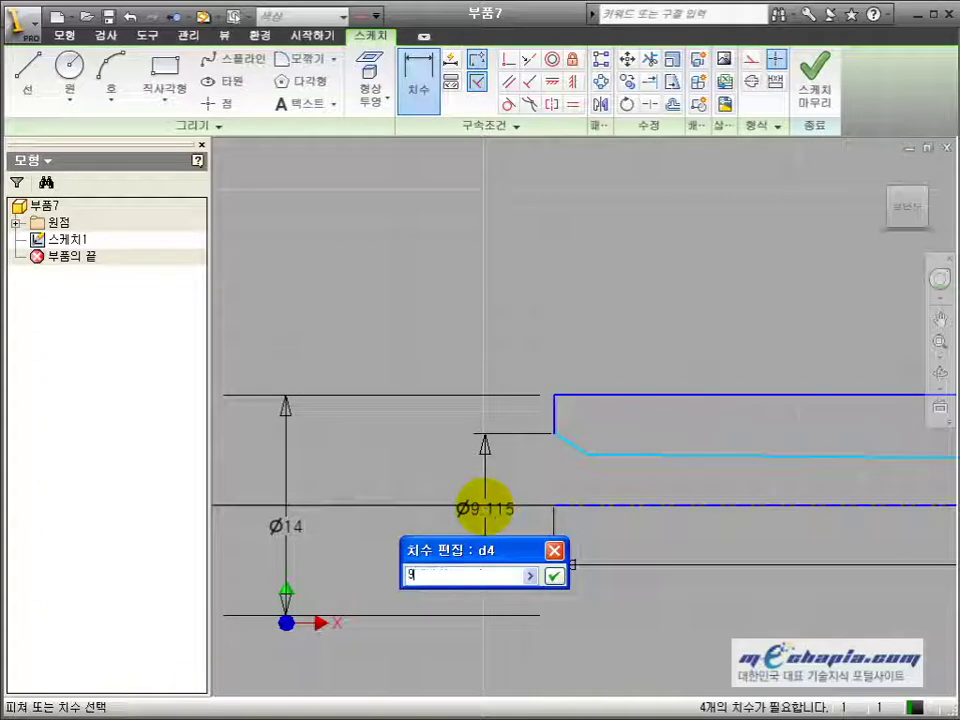
key("Return")
- Dimension the angle between the long sloped inner line and the centerline as 3 degrees
scroll(620, 499, "down", 3)
middle_click_drag(626, 499, 499, 497)
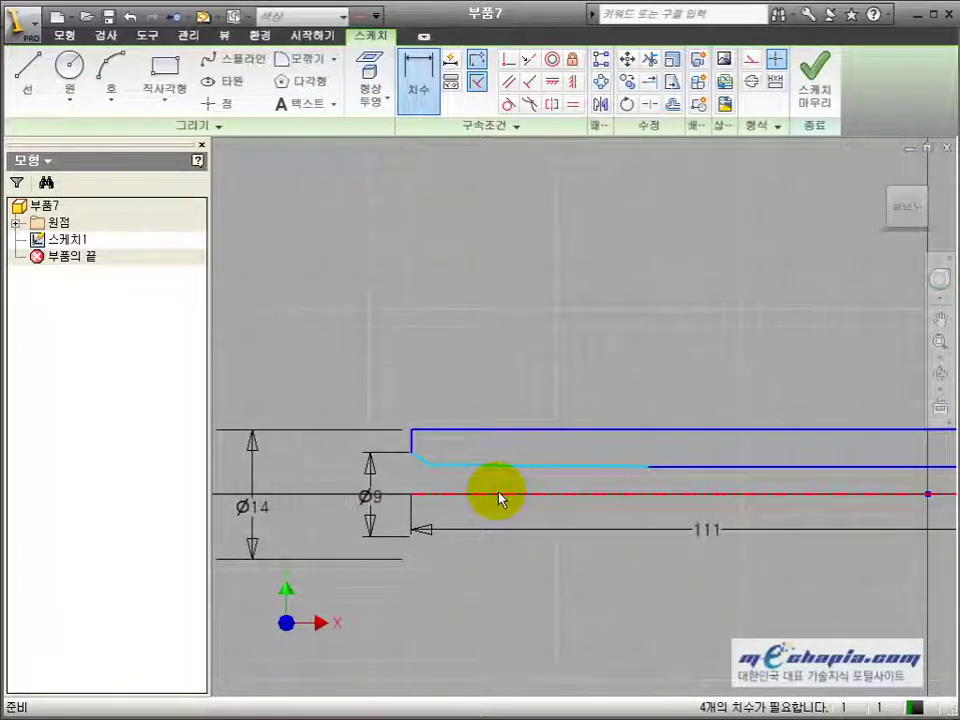
key("d")
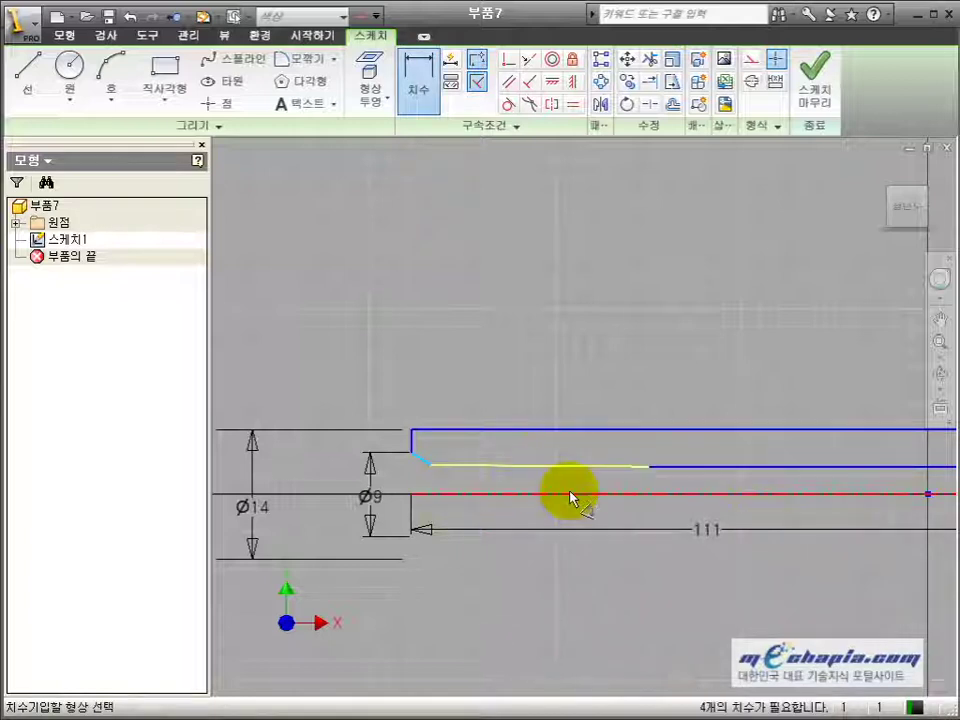
left_click(562, 494)
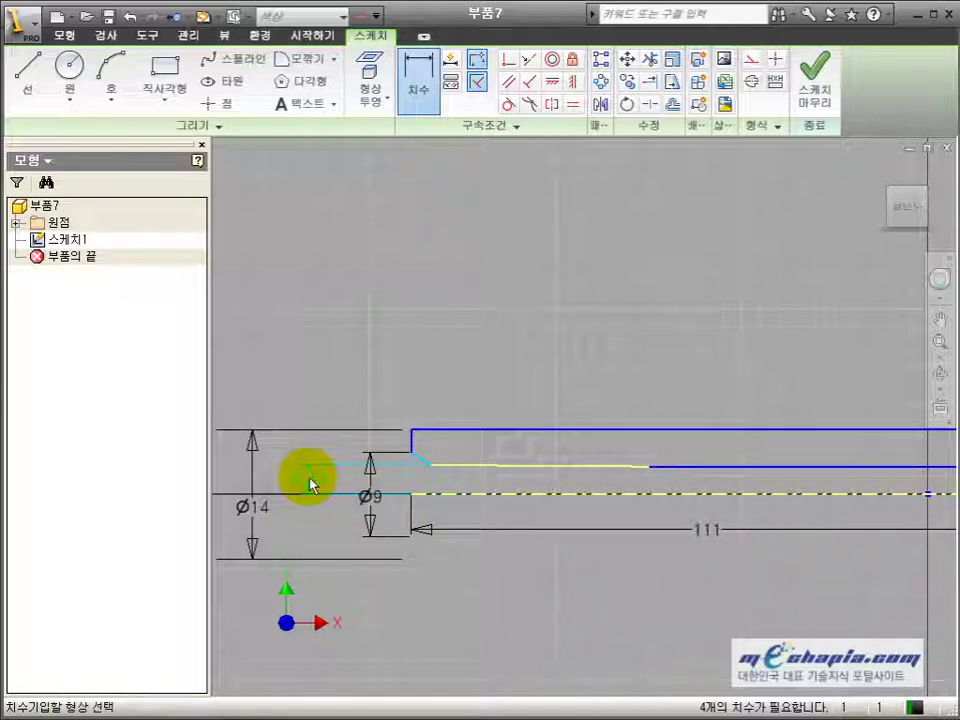
left_click(310, 484)
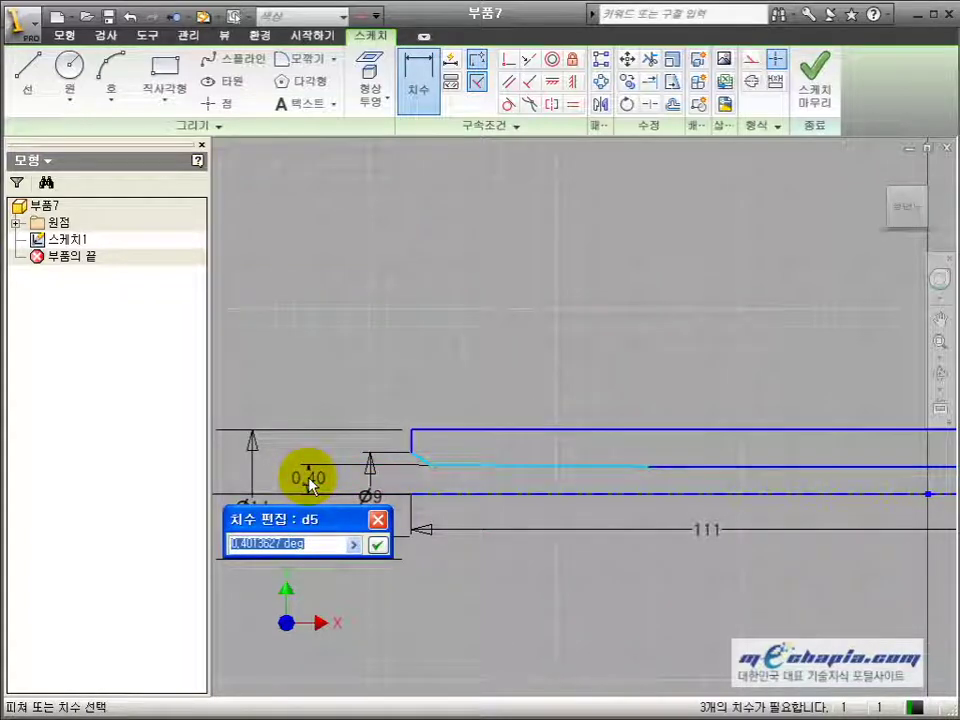
type("3")
key("Return")
- Dimension the horizontal length of the short sloped line at the left end as 2 mm
scroll(441, 455, "down", 5)
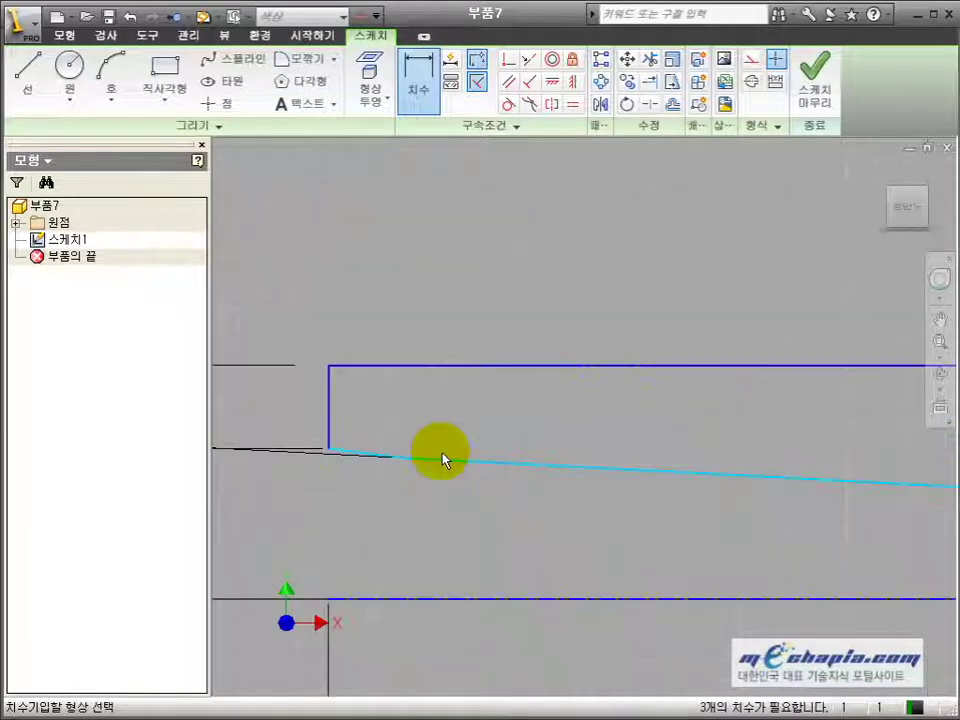
left_click(362, 457)
left_click(396, 257)
type("2")
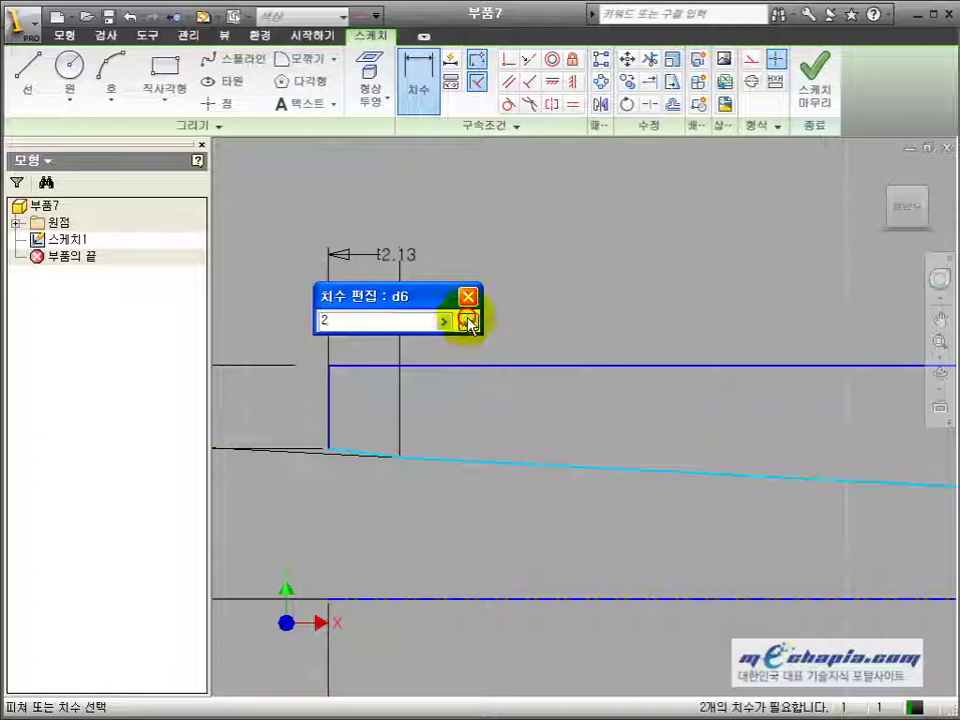
left_click(469, 318)
- Dimension the horizontal distance from the left end edge to the end of the long sloped line as 26 mm
scroll(460, 360, "up", 4)
scroll(529, 420, "up", 2)
scroll(527, 439, "up", 3)
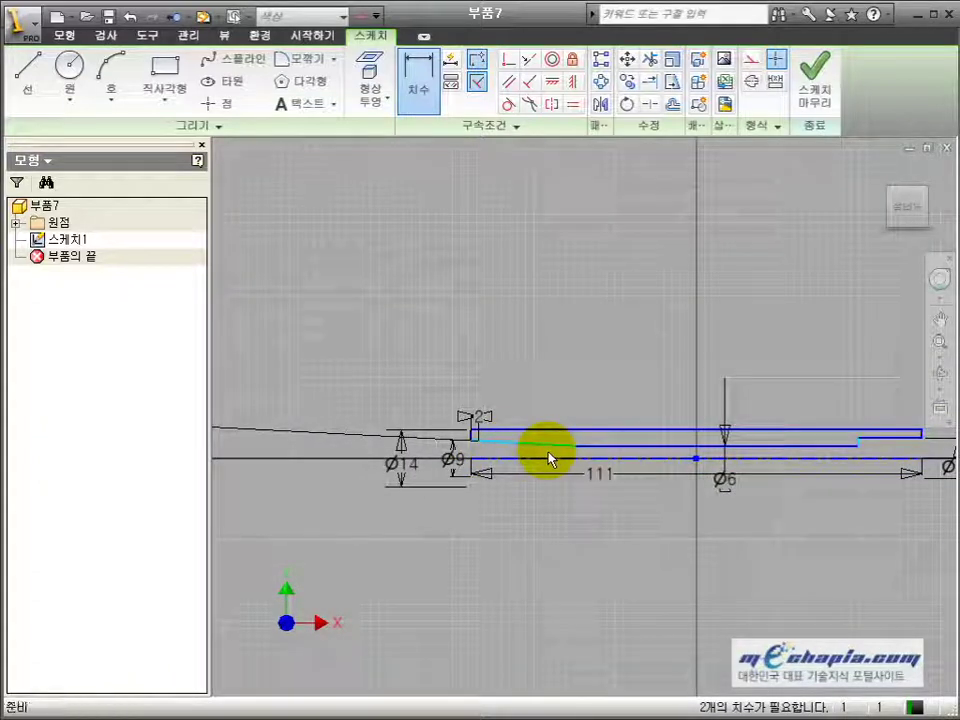
scroll(520, 437, "down", 5)
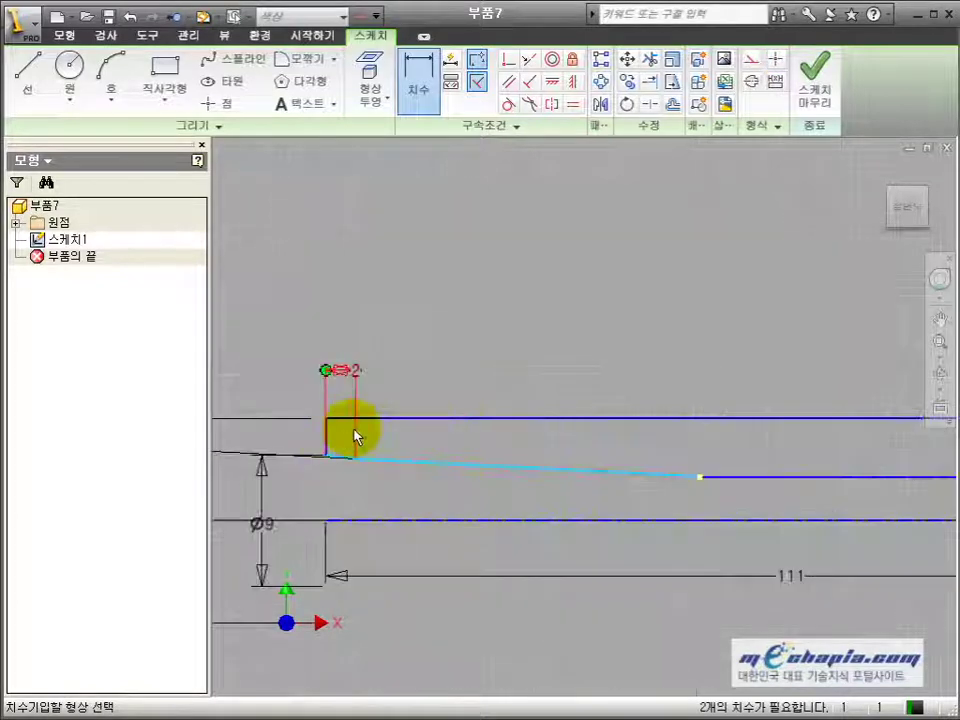
left_click(480, 269)
type("26")
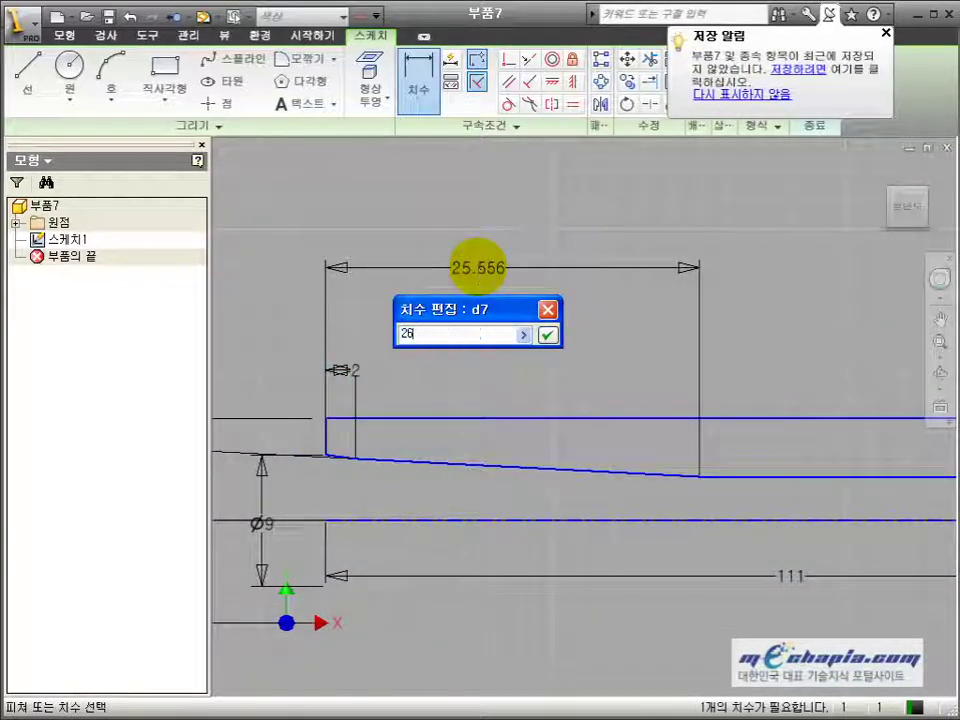
key("Return")
- Dimension the length of the right-hand step's horizontal edge as 14 mm
scroll(349, 461, "down", 3)
scroll(340, 462, "up", 10)
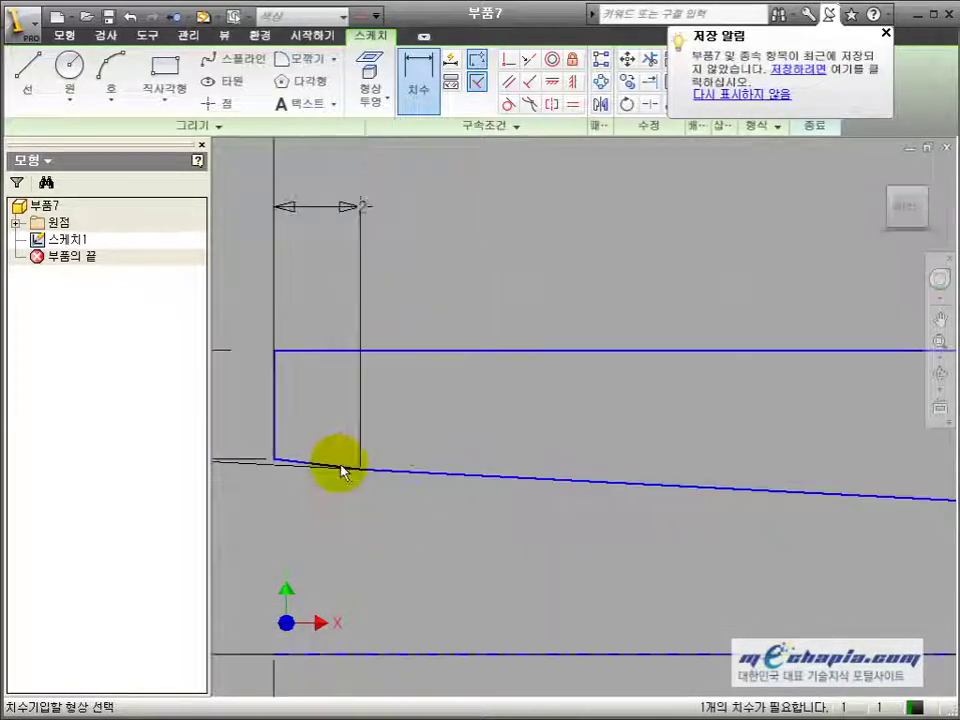
scroll(362, 458, "down", 6)
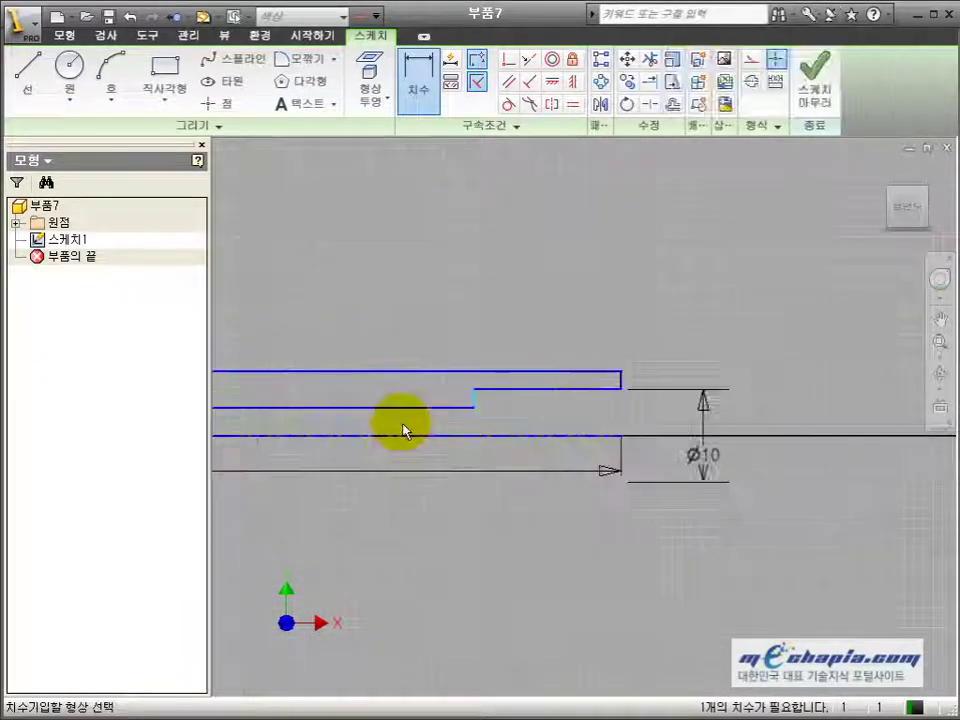
left_click(545, 398)
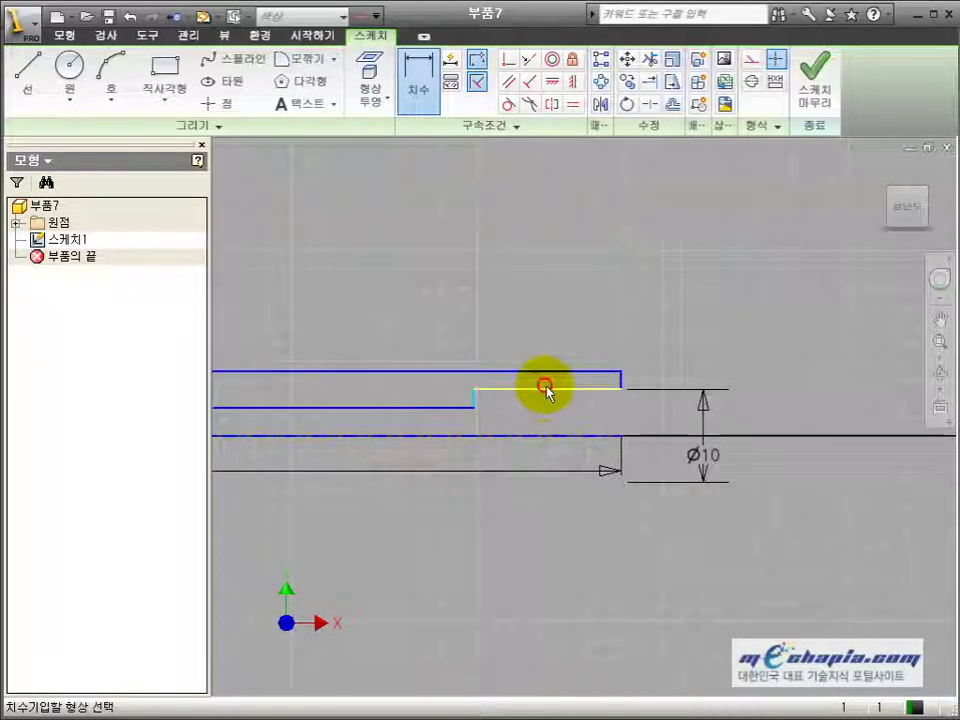
left_click(553, 332)
type("14")
key("Return")
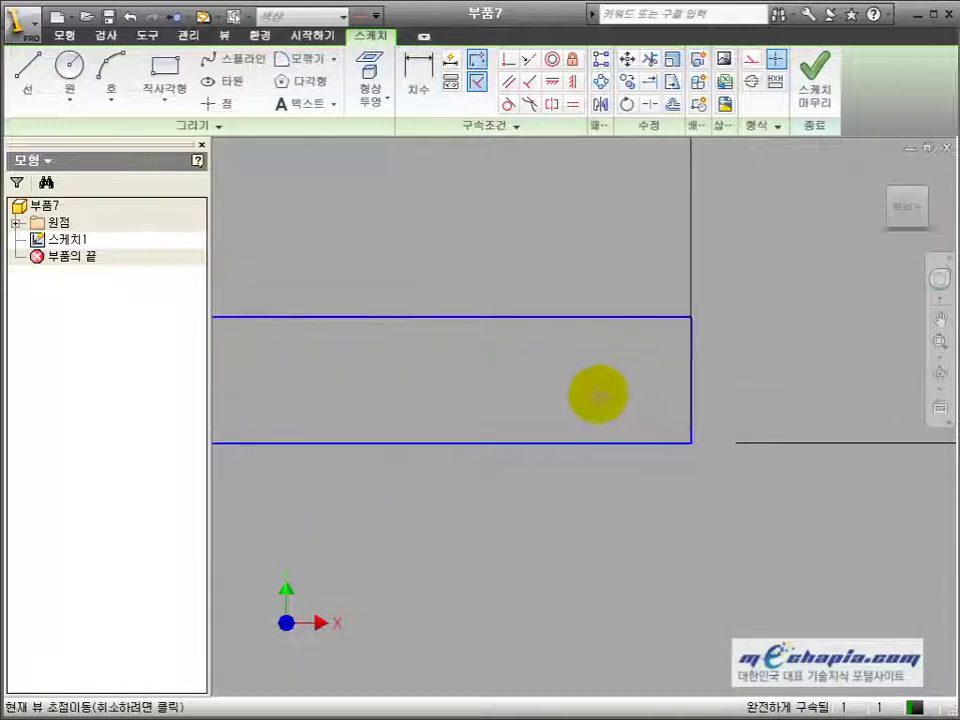
- Draw a sloped line across the lower corner of the right end, from the vertical end edge to the step's horizontal edge
key("l")
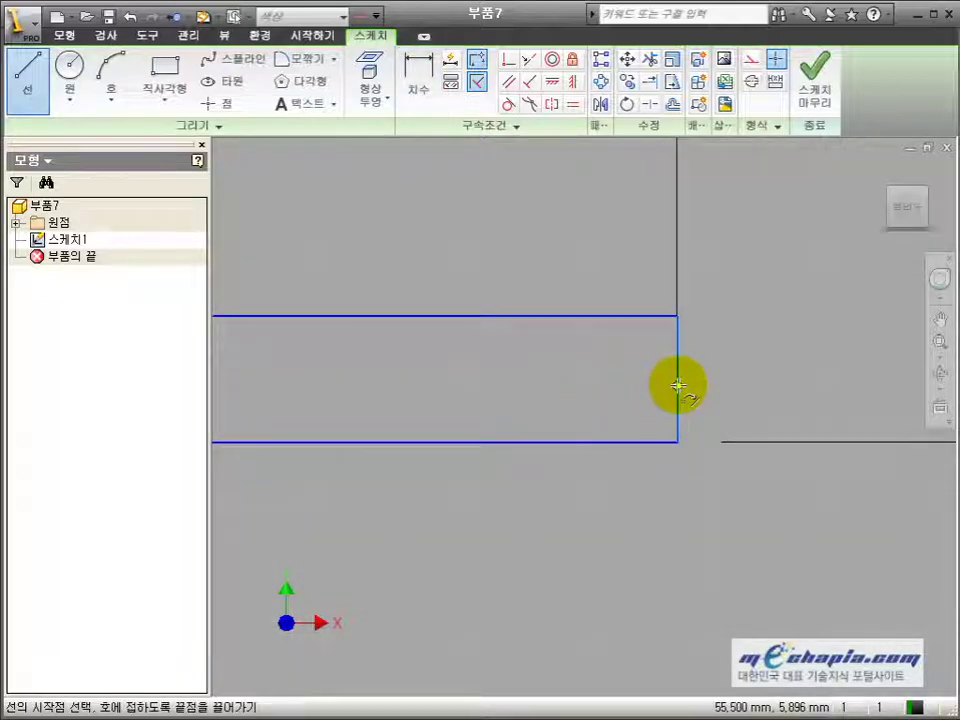
left_click(678, 385)
left_click(582, 442)
scroll(579, 442, "up", 3)
key("Escape")
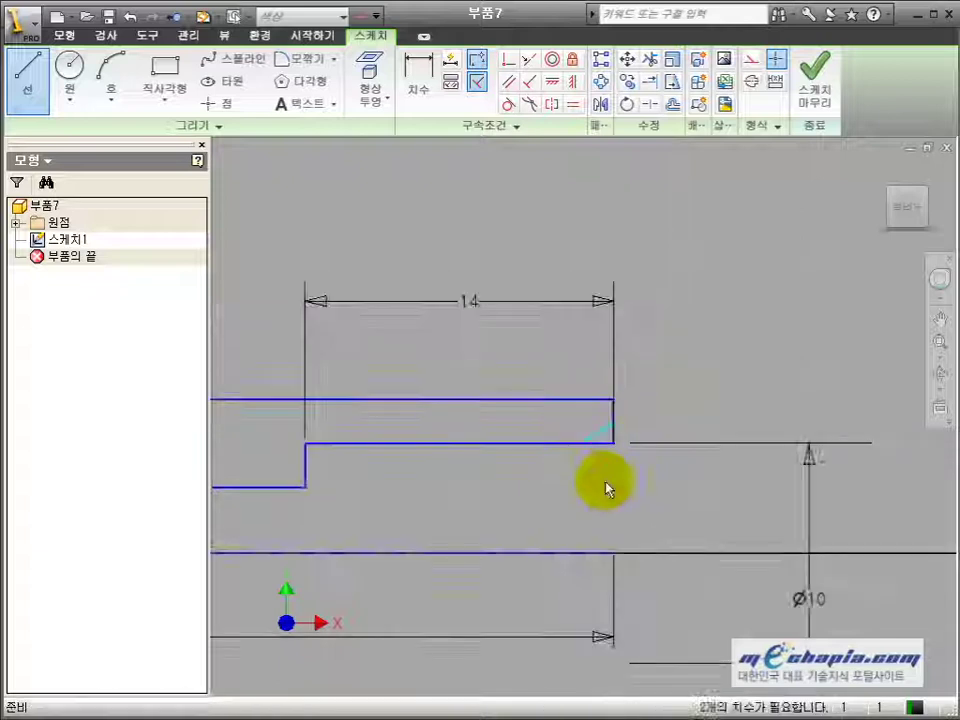
- Dimension the sloped corner line at 30 degrees to the centerline, with a horizontal length of 2 mm
key("d")
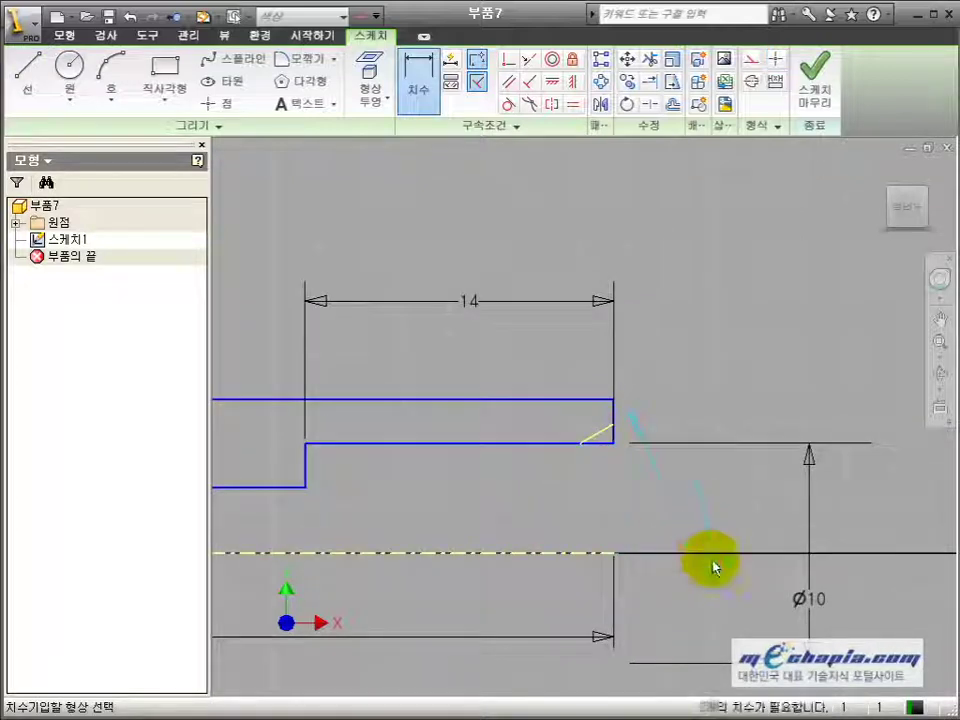
left_click(714, 556)
left_click(746, 499)
key("Return")
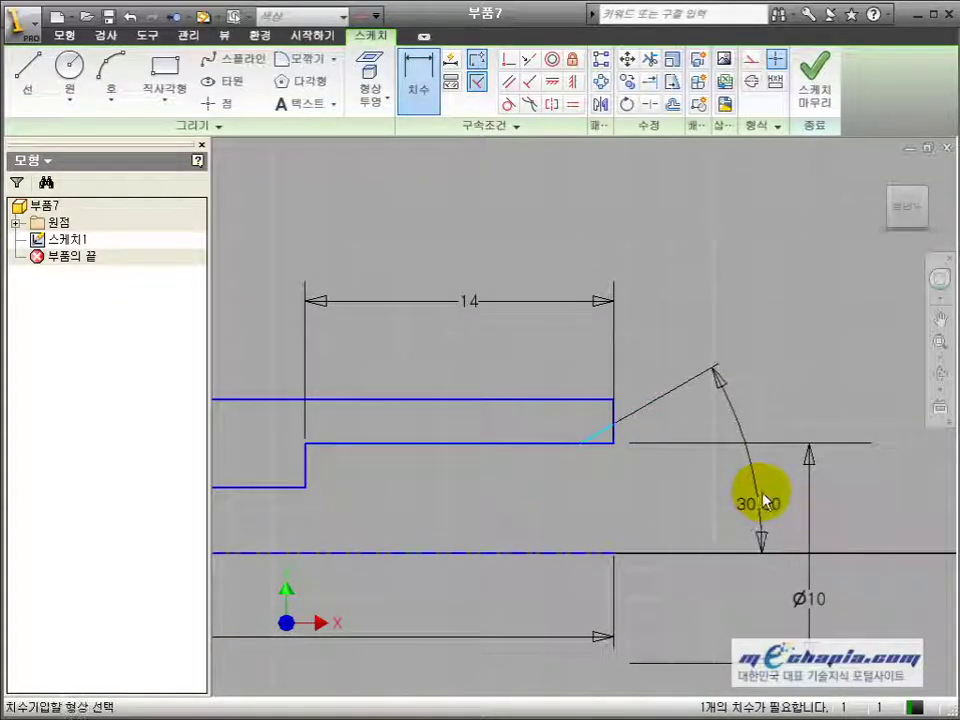
left_click(596, 437)
left_click(600, 382)
type("2")
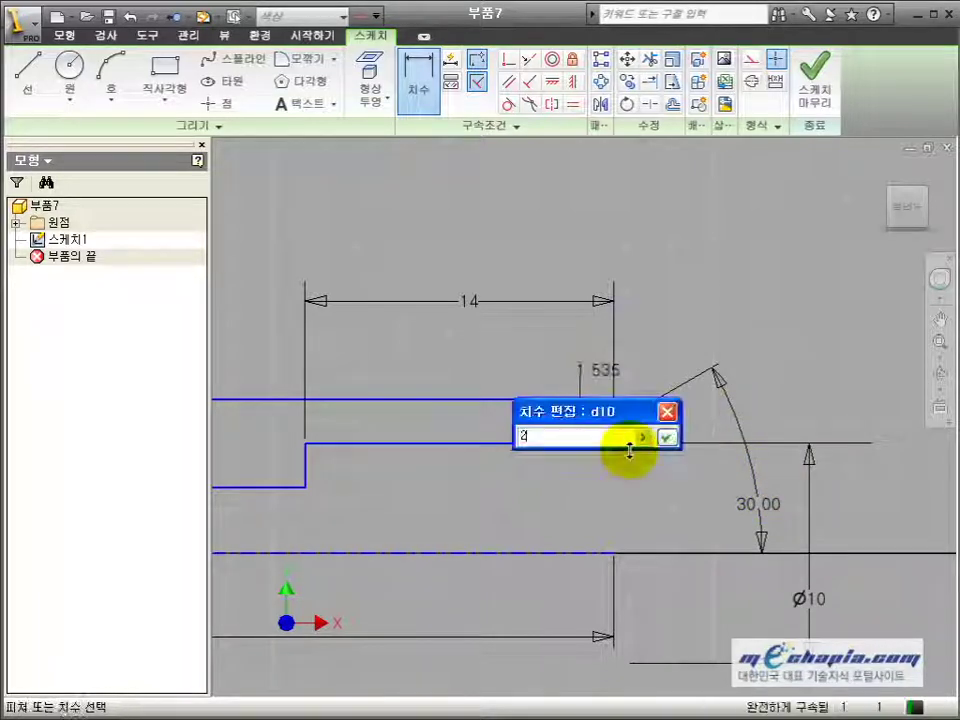
left_click(666, 438)
- Revolve the main profile region fully around the centerline as a solid, leaving out the small corner triangle at the right end
scroll(585, 510, "up", 3)
middle_click_drag(548, 535, 902, 508)
scroll(880, 506, "up", 3)
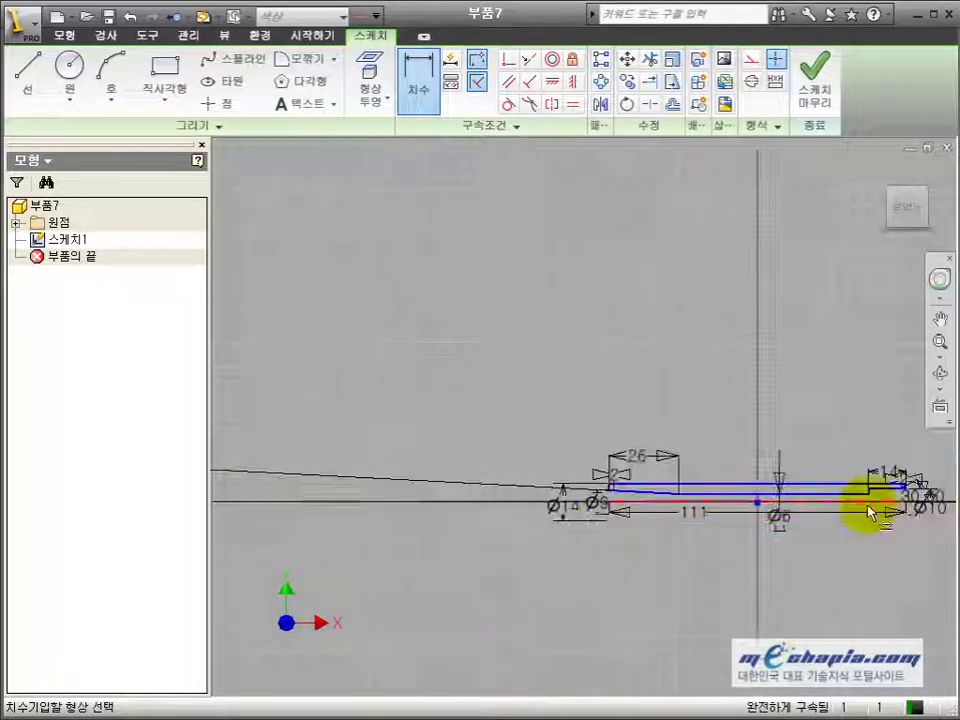
scroll(868, 512, "up", 2)
key("F2")
left_click_drag(793, 508, 767, 505)
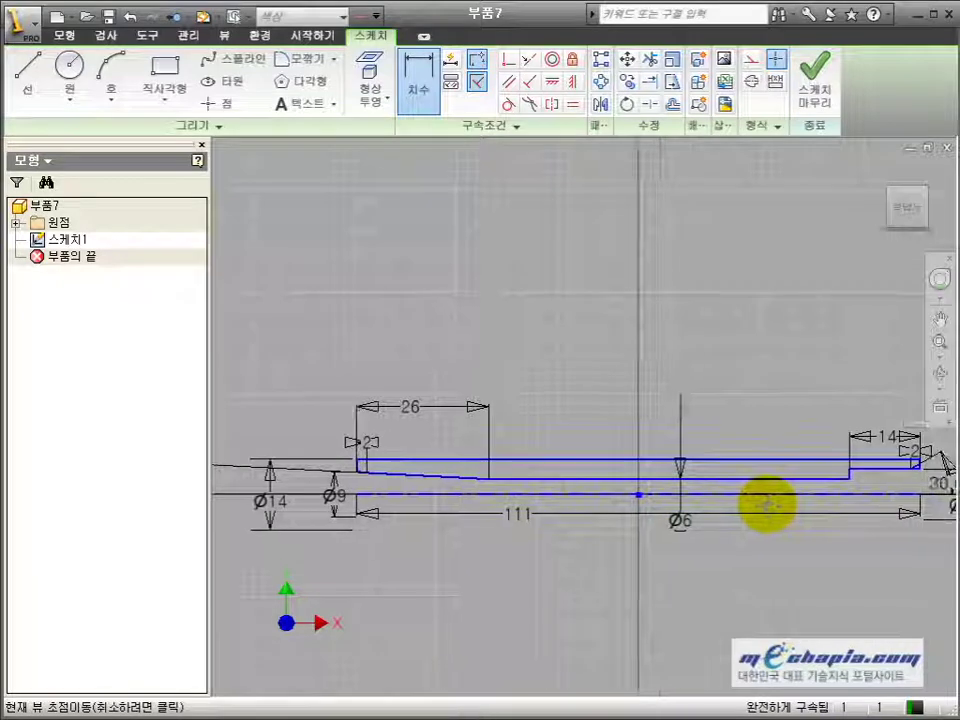
left_click(72, 37)
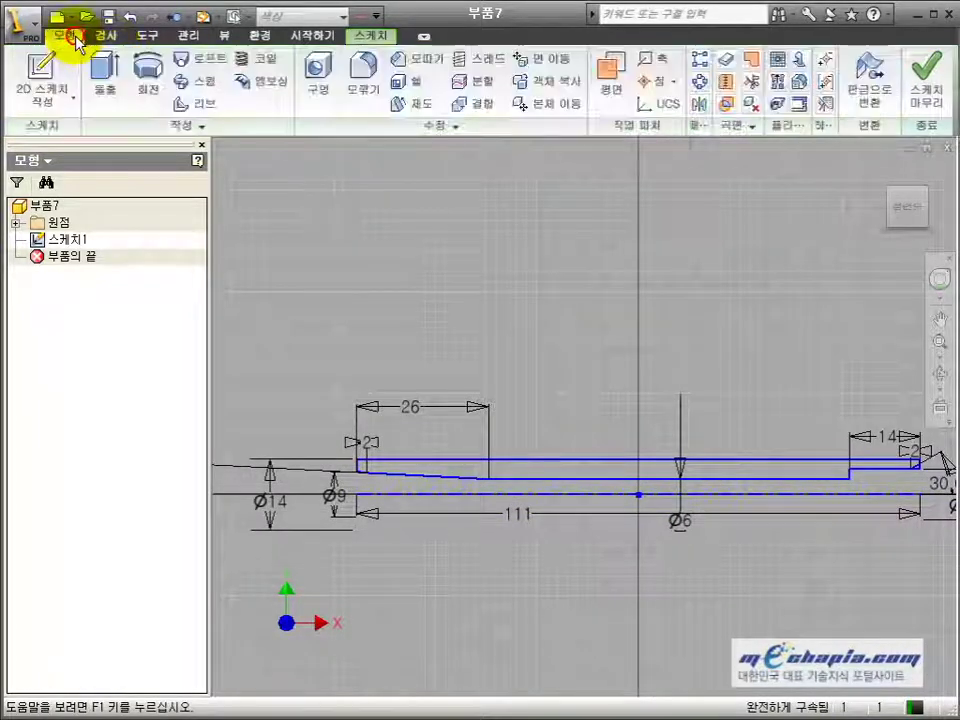
left_click(148, 80)
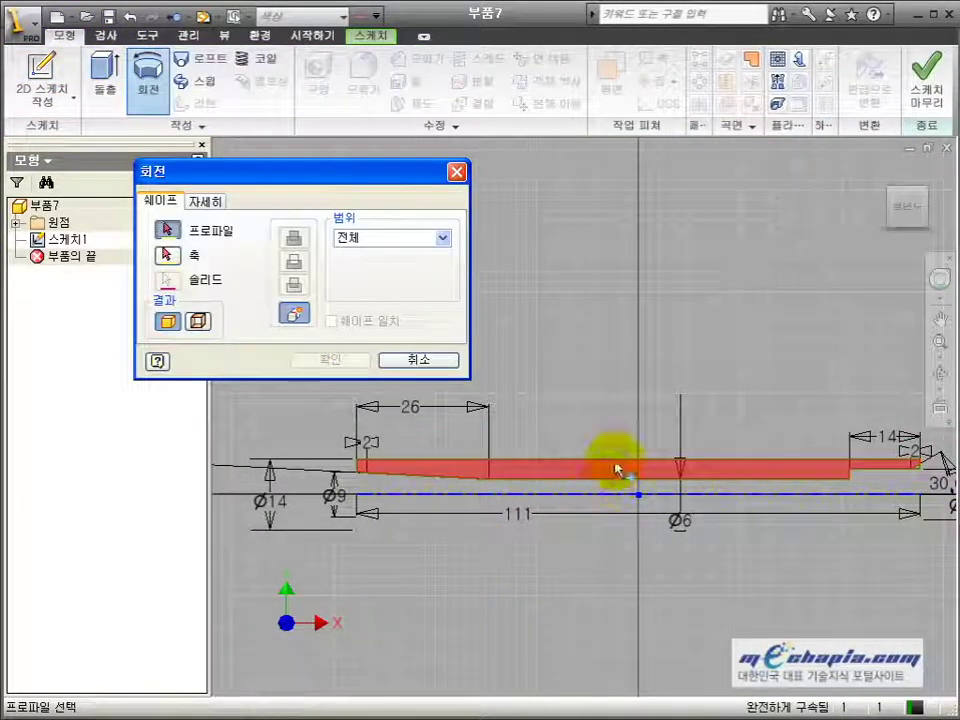
left_click(617, 469)
left_click(169, 254)
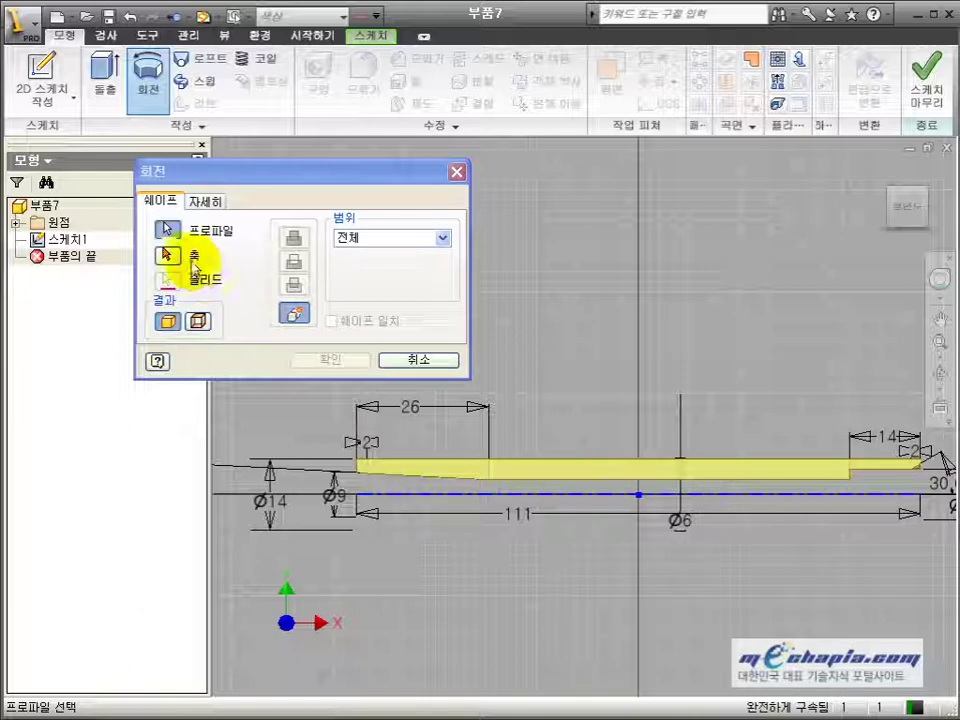
left_click(440, 508)
left_click(333, 362)
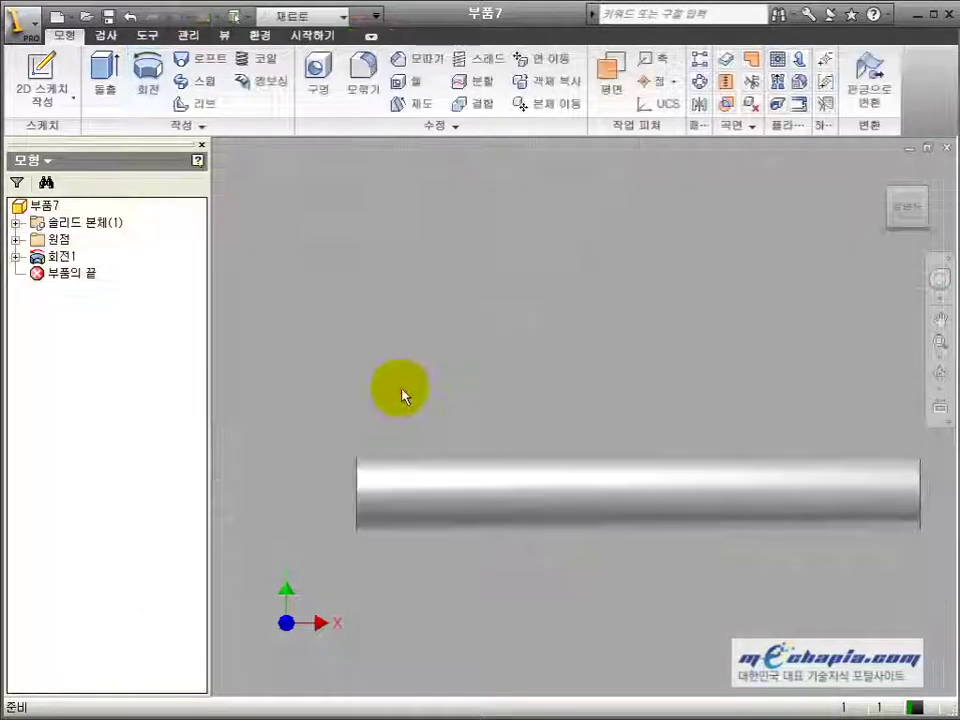
left_click(940, 373)
left_click_drag(536, 439, 639, 504)
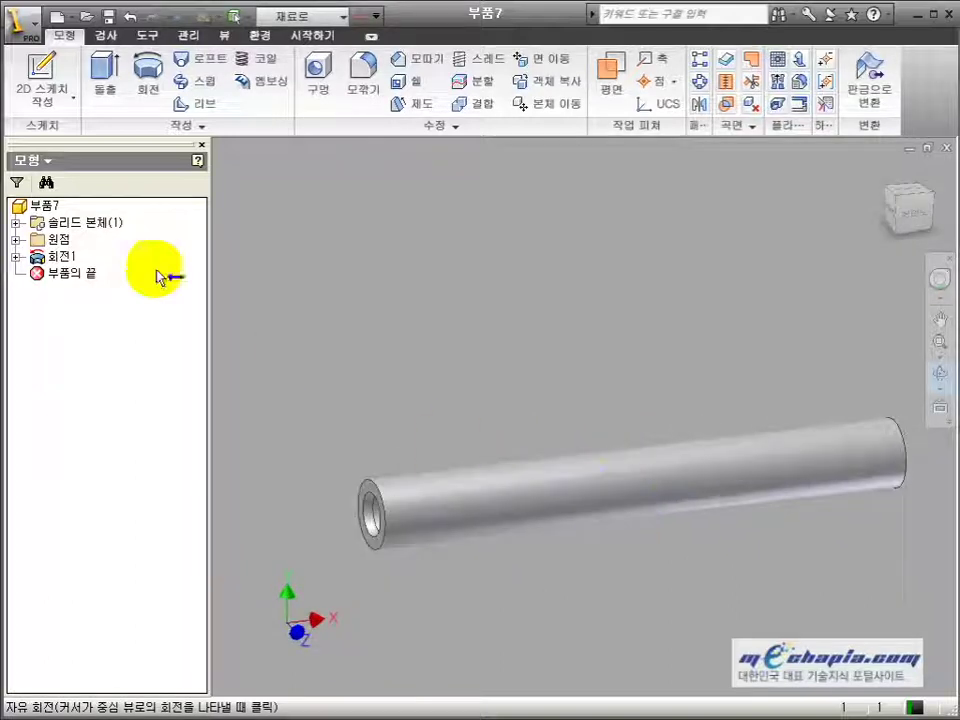
- Start a sketch on the XY origin plane and project the tube's outer face into it
key("Escape")
left_click(15, 239)
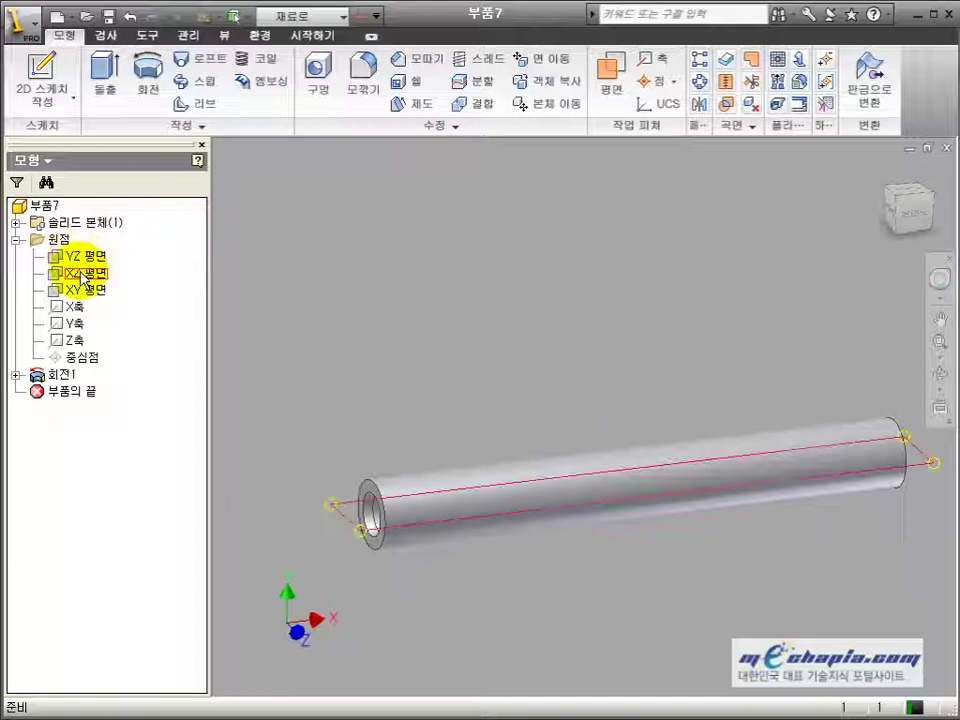
left_click(82, 290)
key("s")
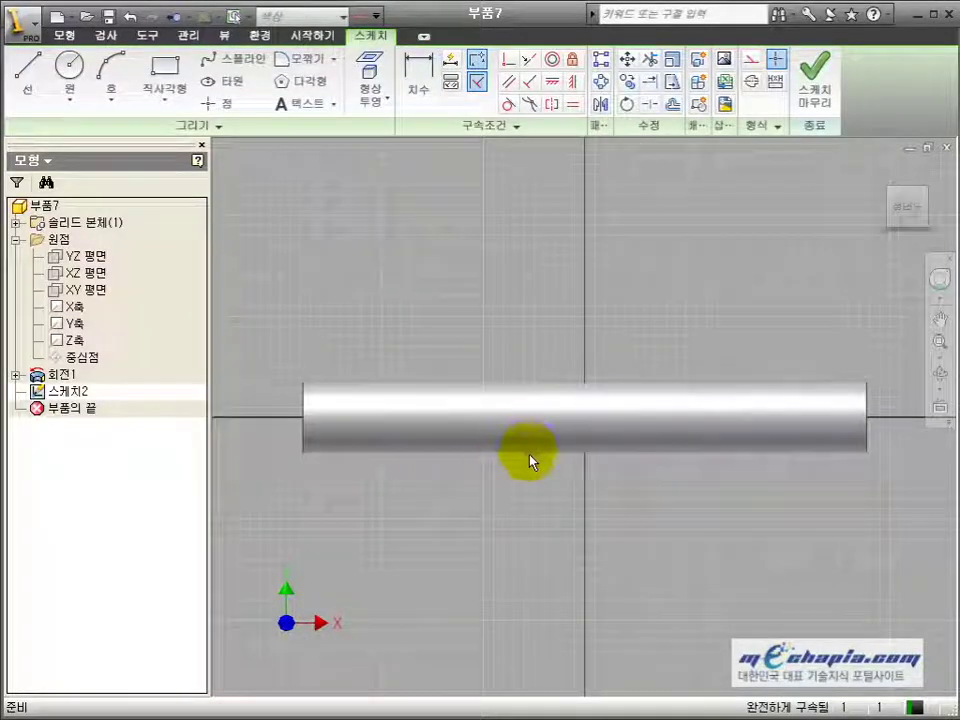
left_click(369, 72)
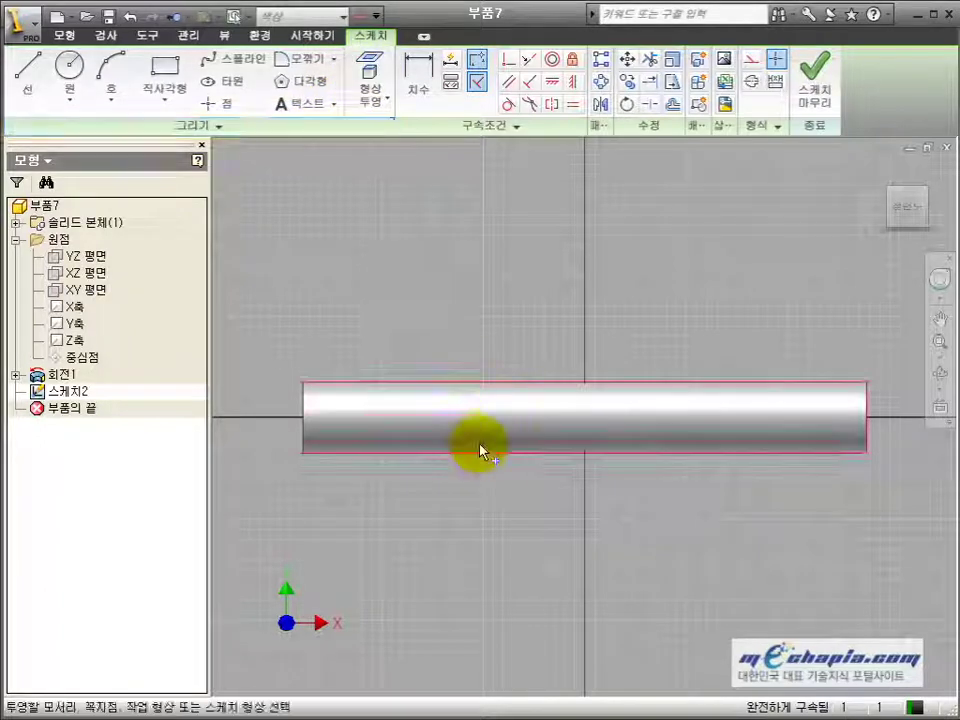
left_click(363, 441)
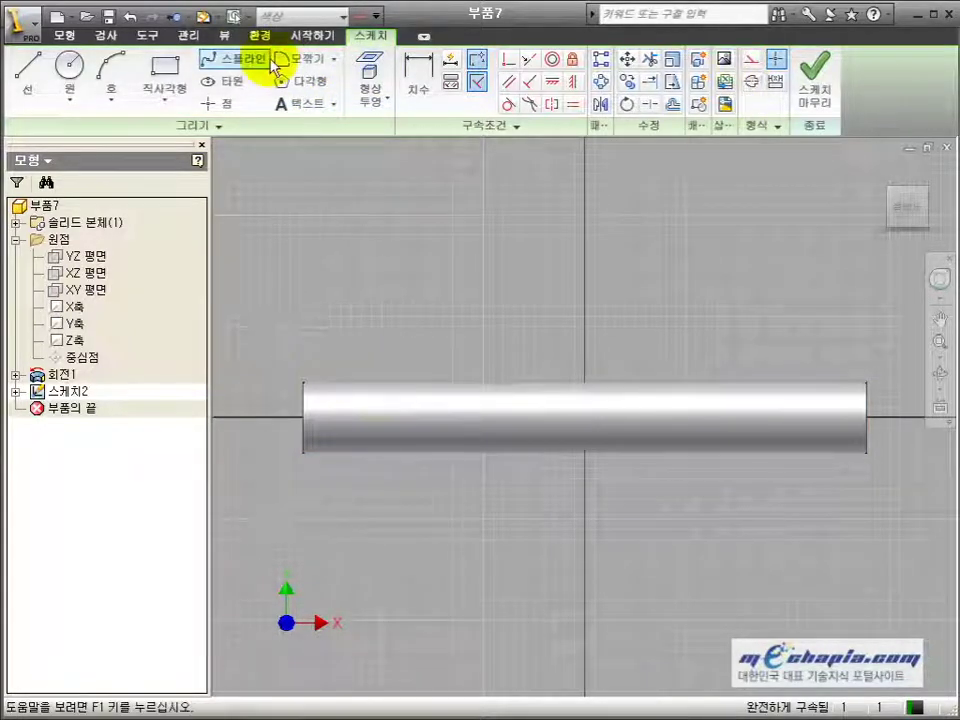
- Switch the display to shaded with hidden edges, and project the tube's lower outline edge into the sketch
left_click(224, 35)
left_click(292, 88)
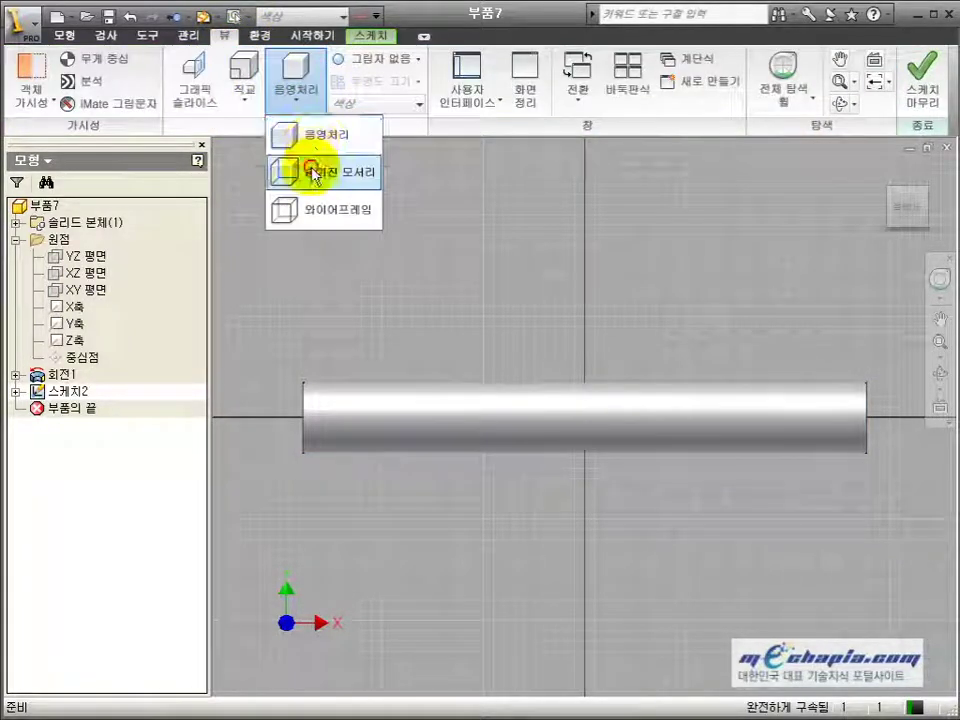
left_click(302, 168)
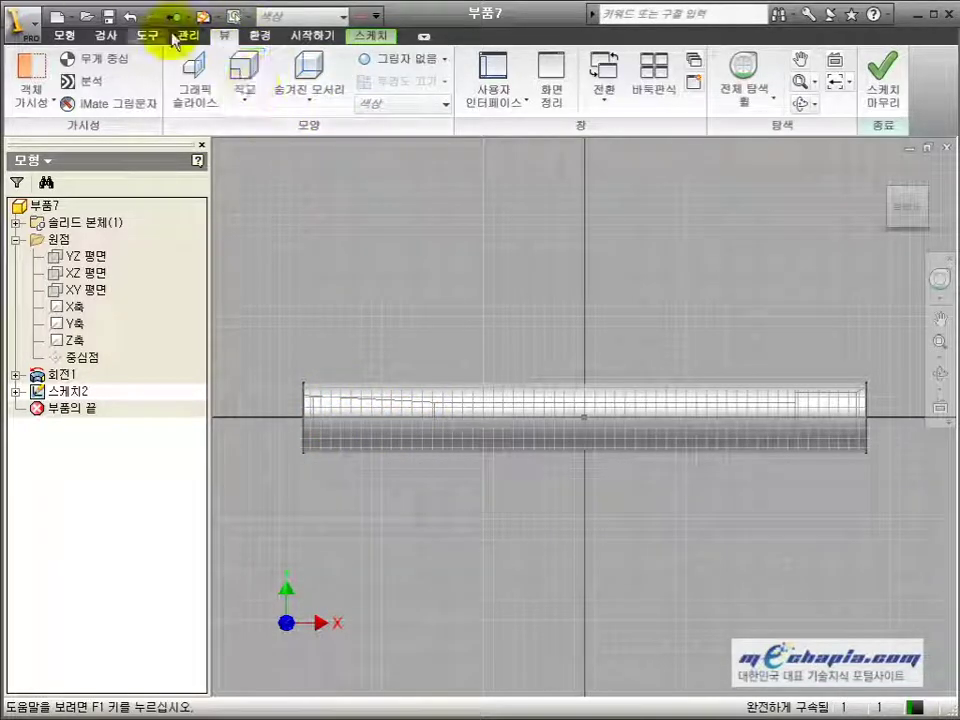
left_click(362, 34)
left_click(372, 82)
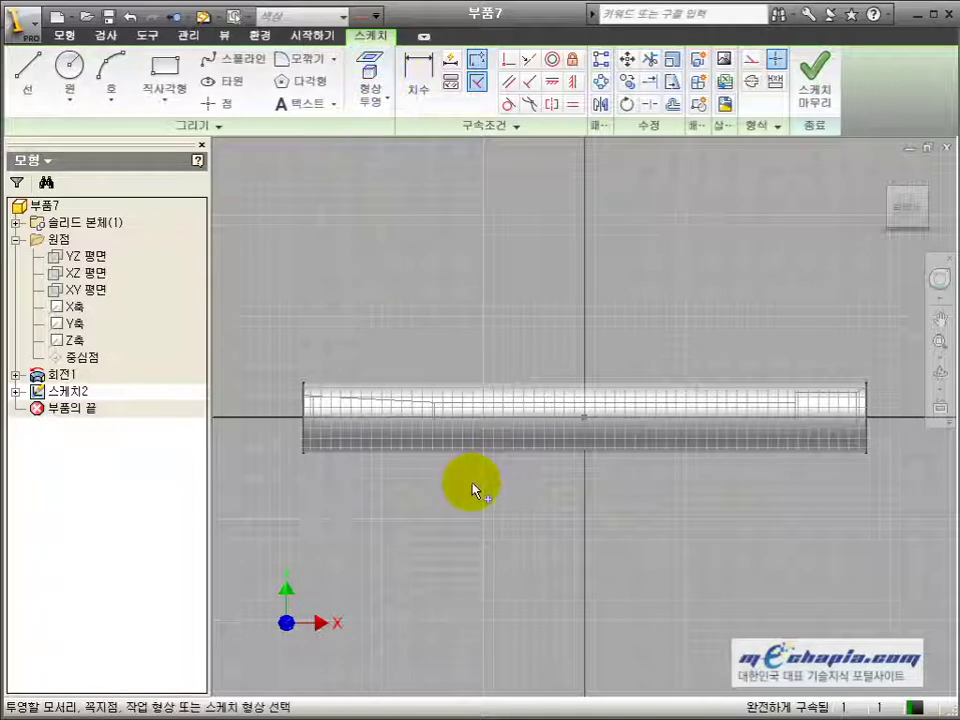
left_click(304, 433)
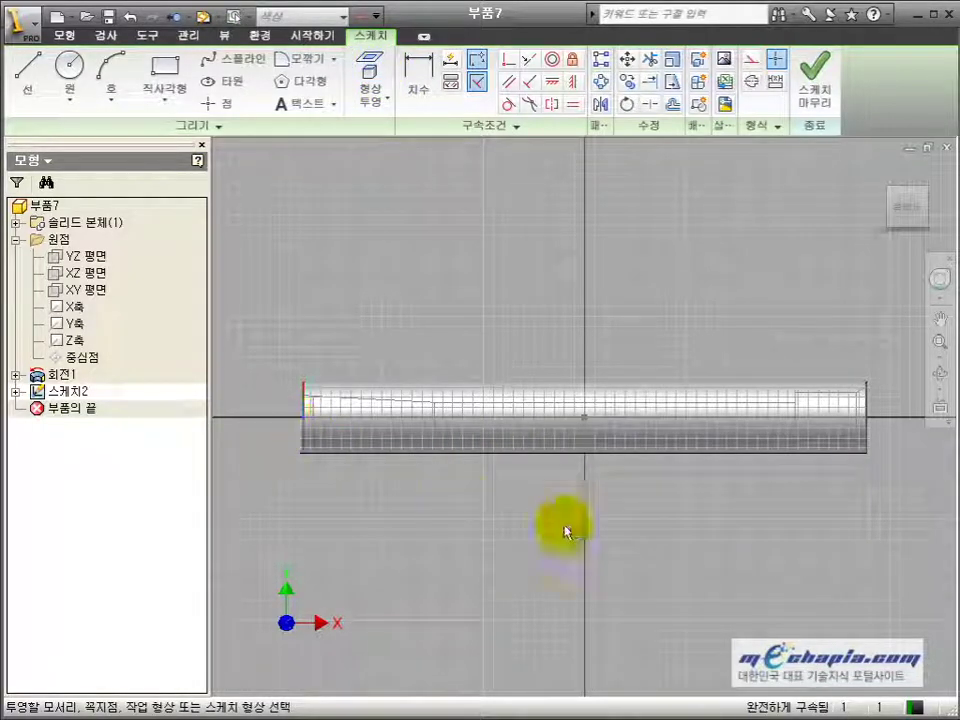
- Draw a rectangle about 4 mm wide and 7 mm high from the tube's lower edge up to its axis
key("Escape")
left_click(166, 73)
left_click(167, 78)
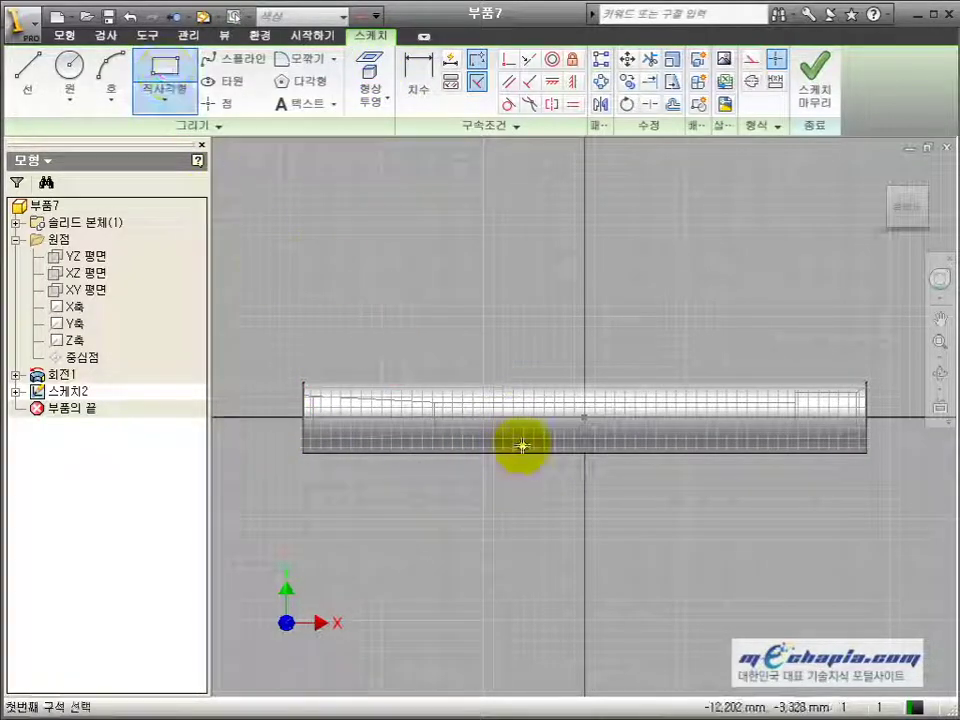
left_click(528, 446)
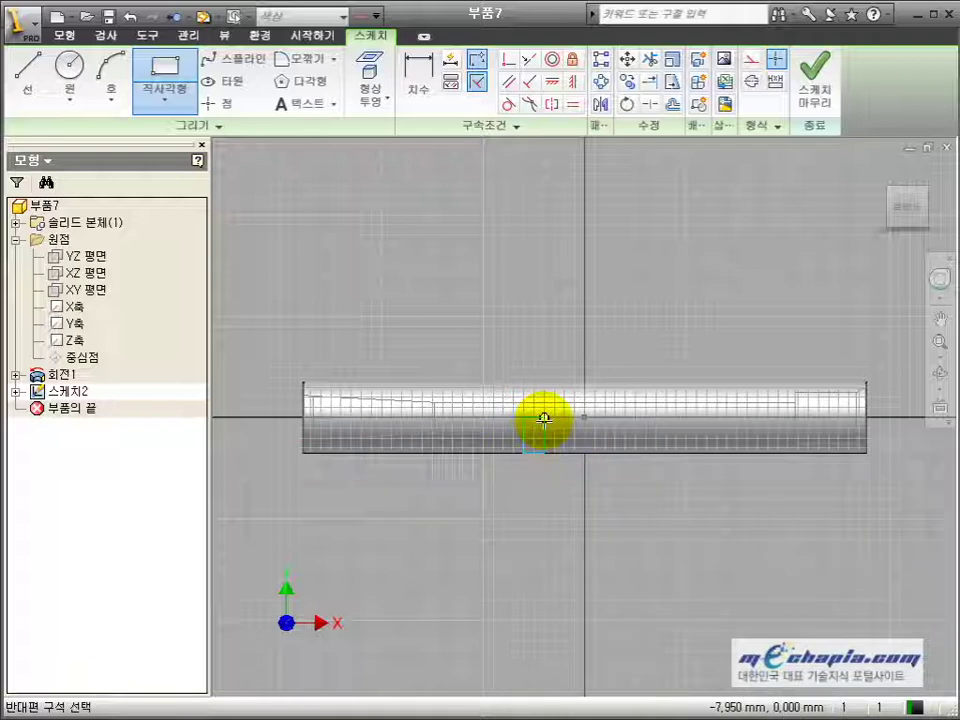
- Dimension the rectangle's width as 6 mm and the distance from the tube's left end to its right side as 61 mm
key("d")
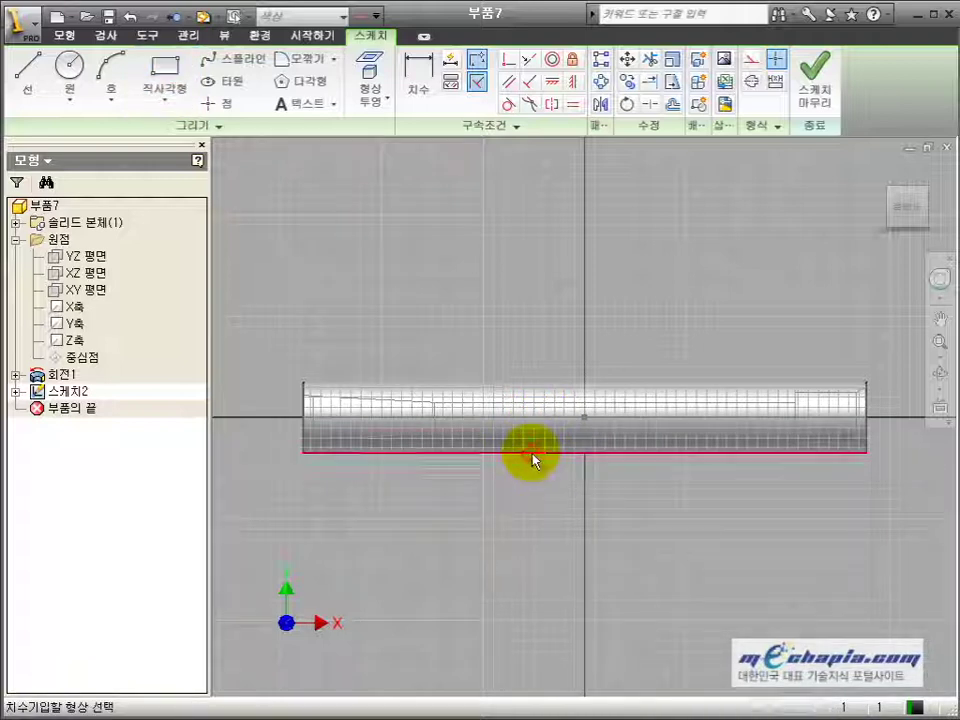
left_click(533, 454)
left_click(539, 508)
type("6")
key("Return")
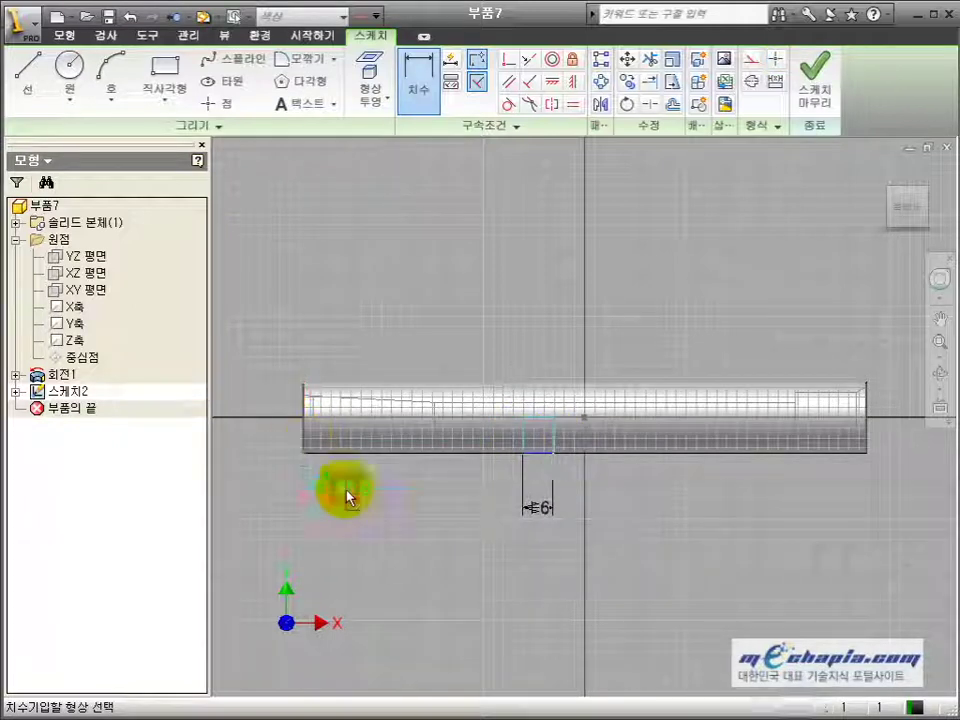
left_click(440, 537)
type("61")
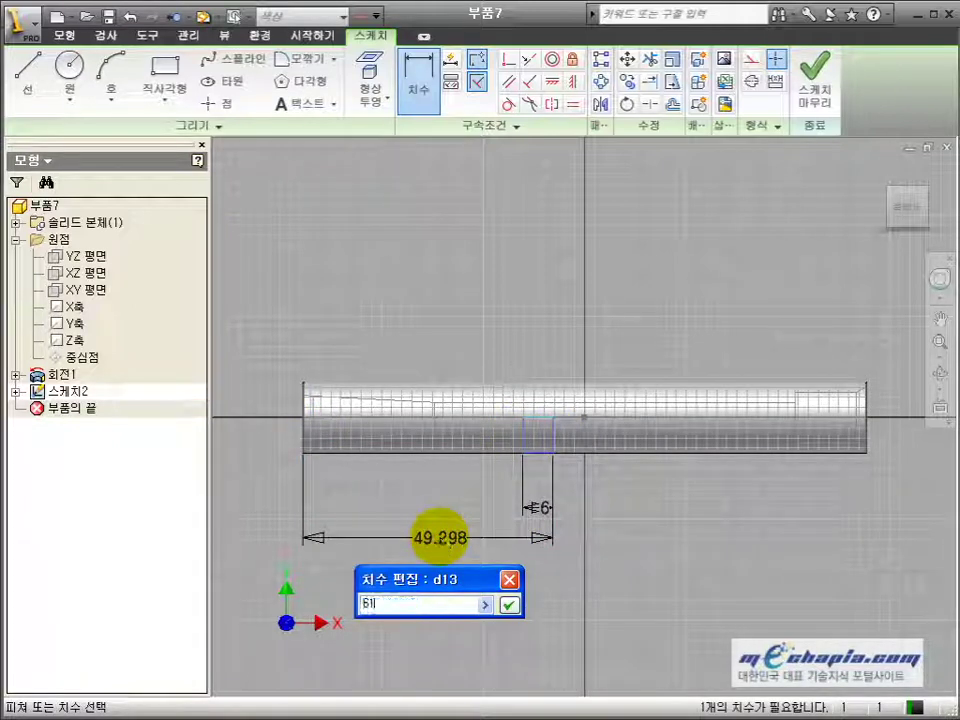
key("Return")
- Pull the rectangle's upper edge off the axis and constrain it coincident with the origin point
scroll(684, 416, "up", 4)
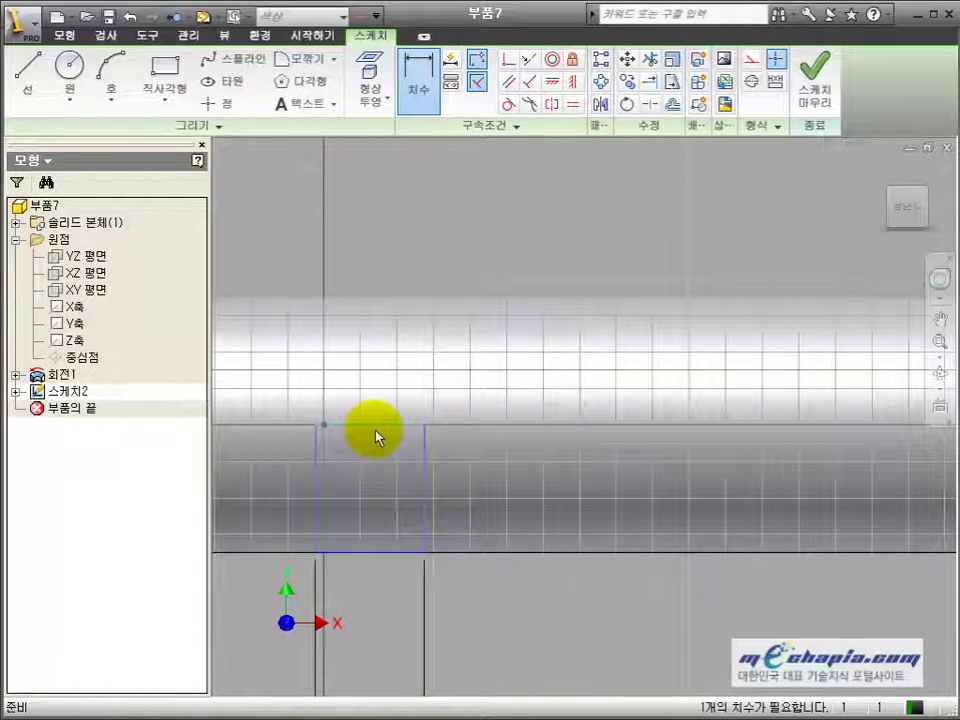
key("Escape")
left_click_drag(373, 427, 385, 457)
left_click(601, 608)
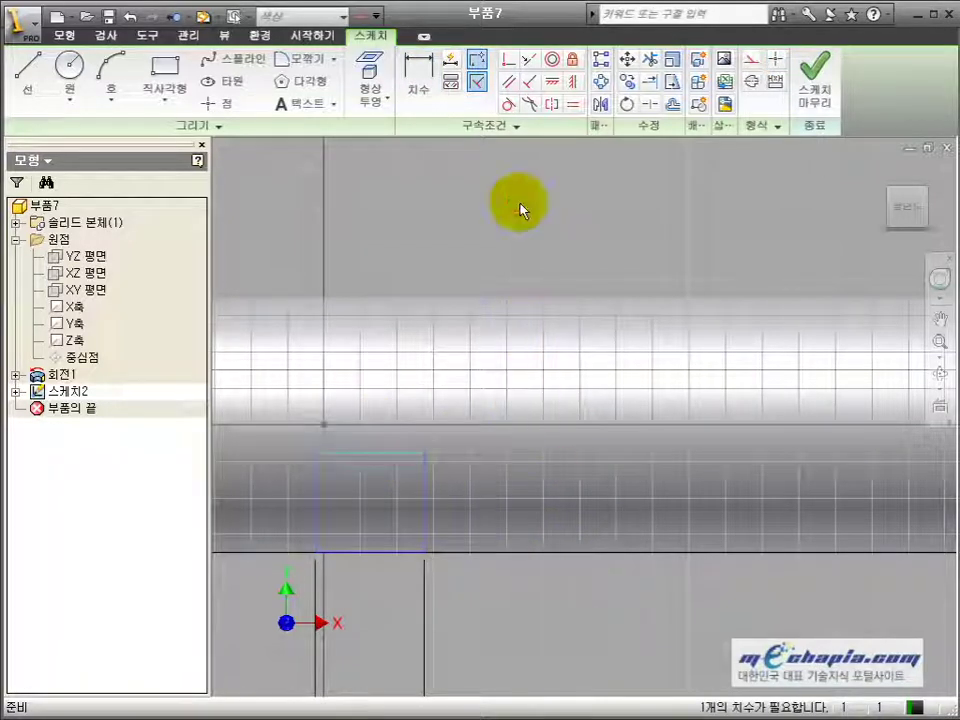
left_click(508, 60)
left_click(343, 455)
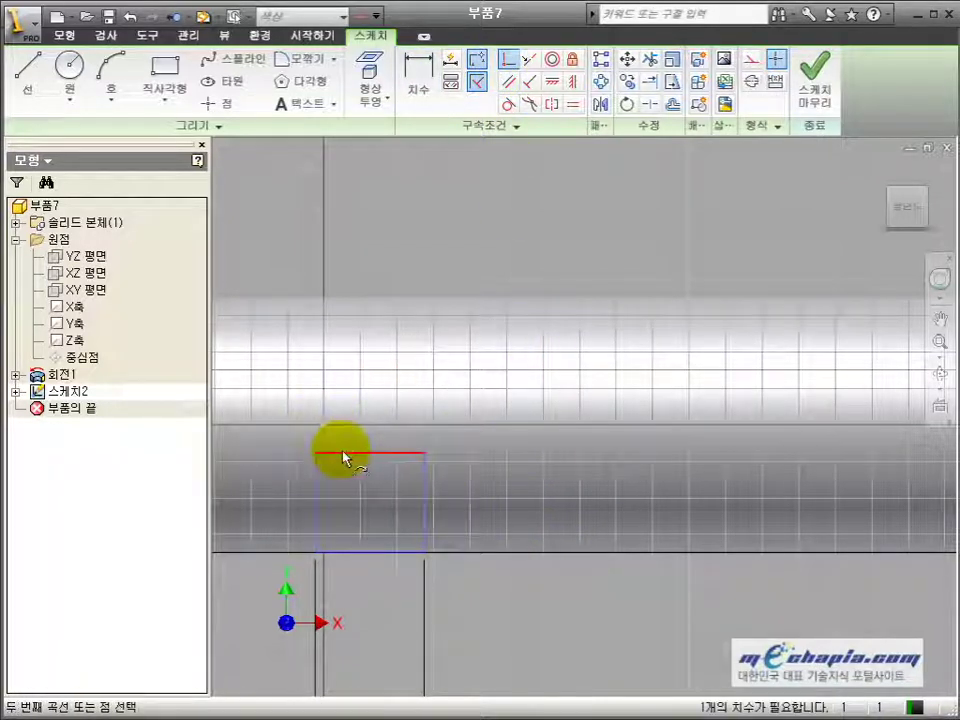
left_click(352, 456)
scroll(381, 450, "down", 4)
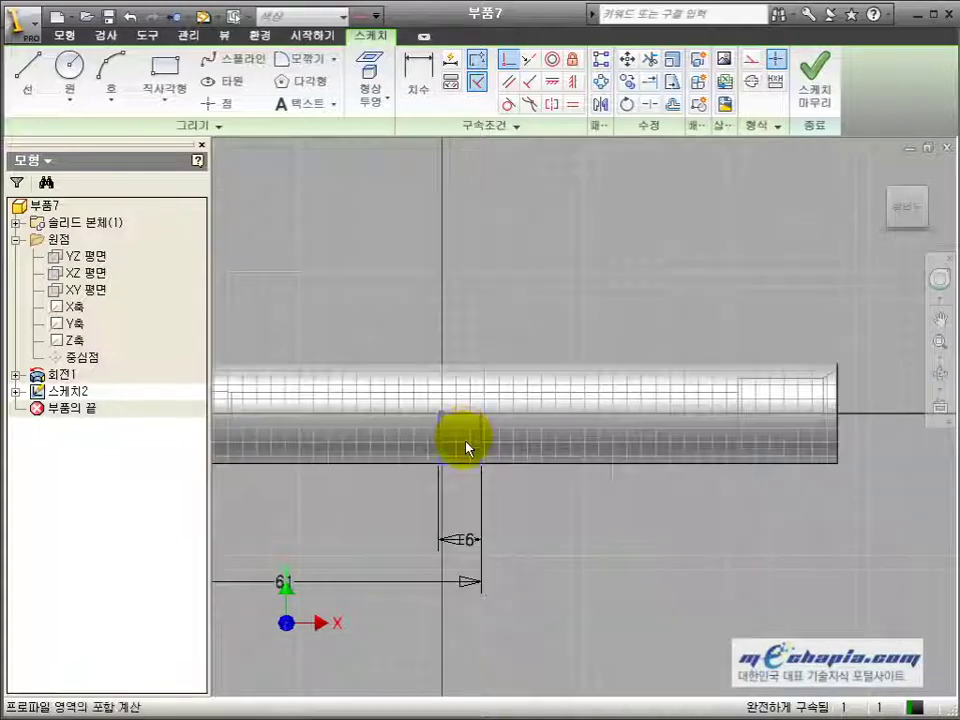
- Extrude the rectangle as a symmetric cut through all of the tube
key("e")
left_click(456, 446)
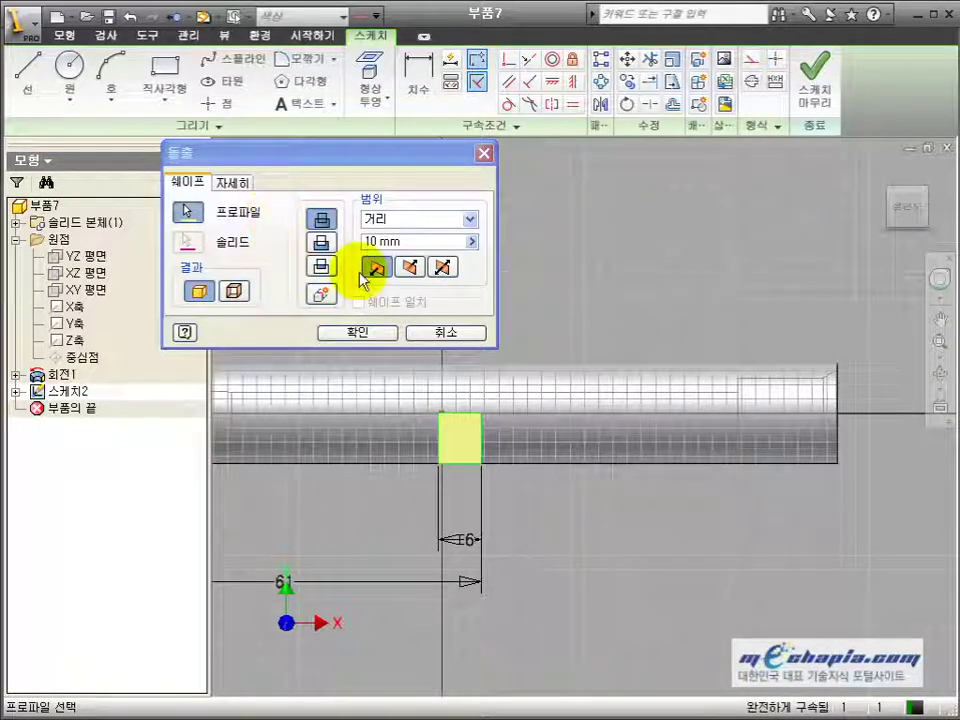
left_click(321, 242)
left_click(410, 267)
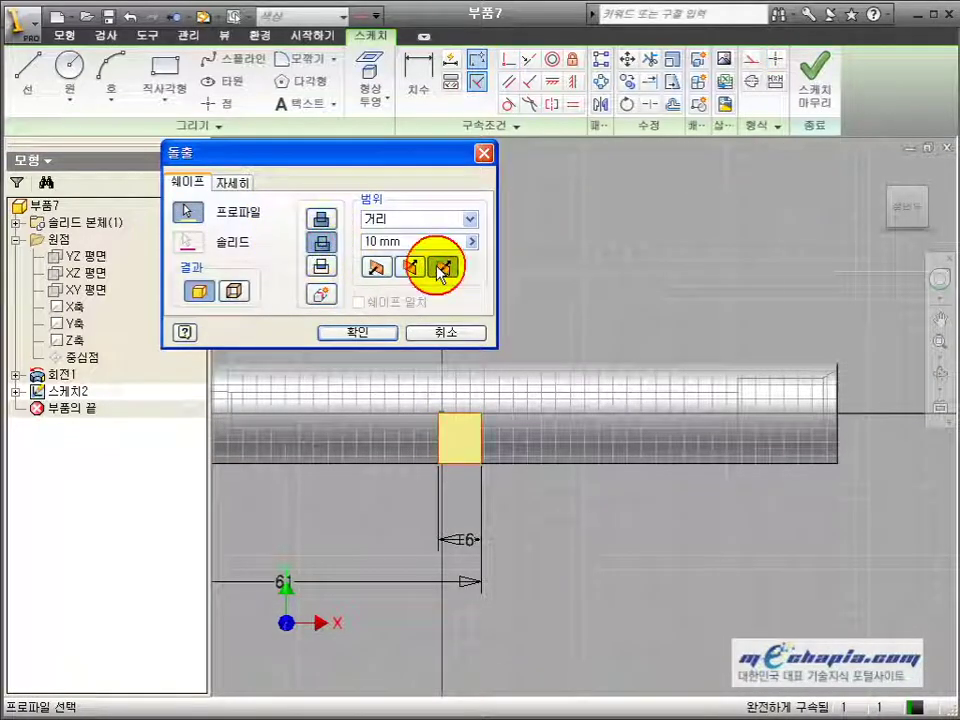
left_click(440, 267)
left_click(426, 220)
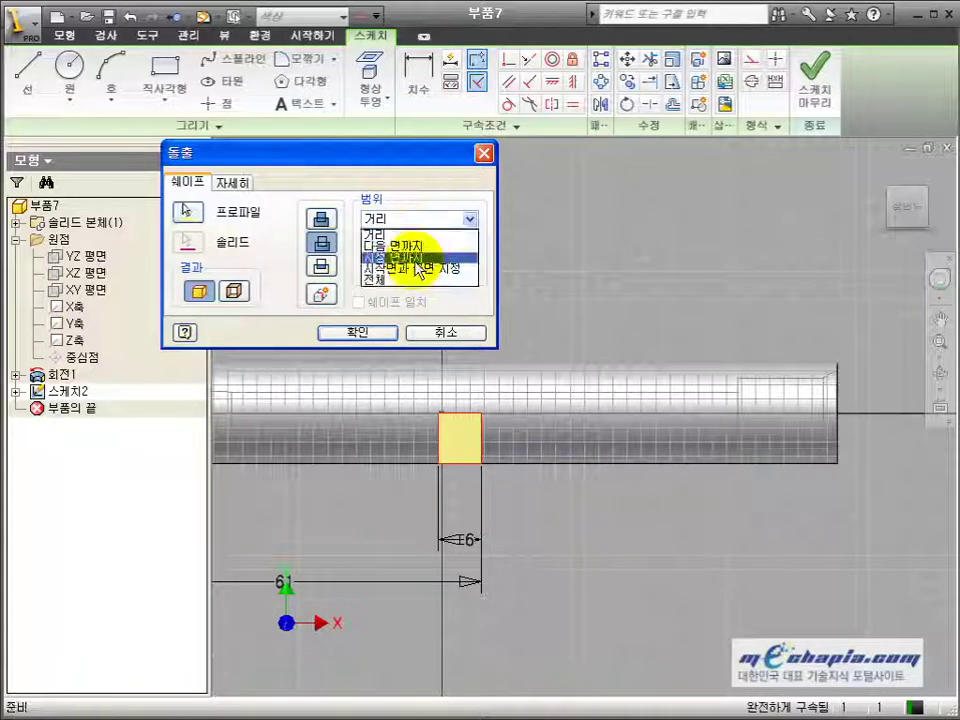
left_click(420, 281)
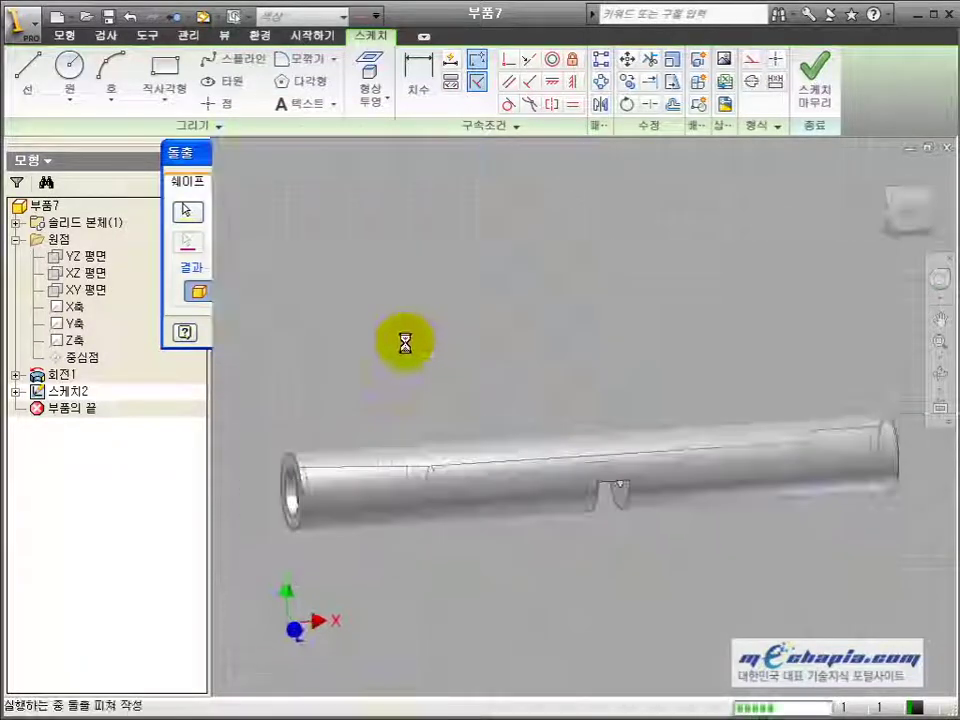
- Sketch a 7 mm vertical line on the end face with the sloped inner edge, from the center to the outer circle, and finish the sketch
left_click(940, 373)
left_click_drag(646, 462, 484, 521)
scroll(484, 523, "down", 2)
scroll(871, 514, "down", 2)
key("Escape")
scroll(871, 508, "down", 2)
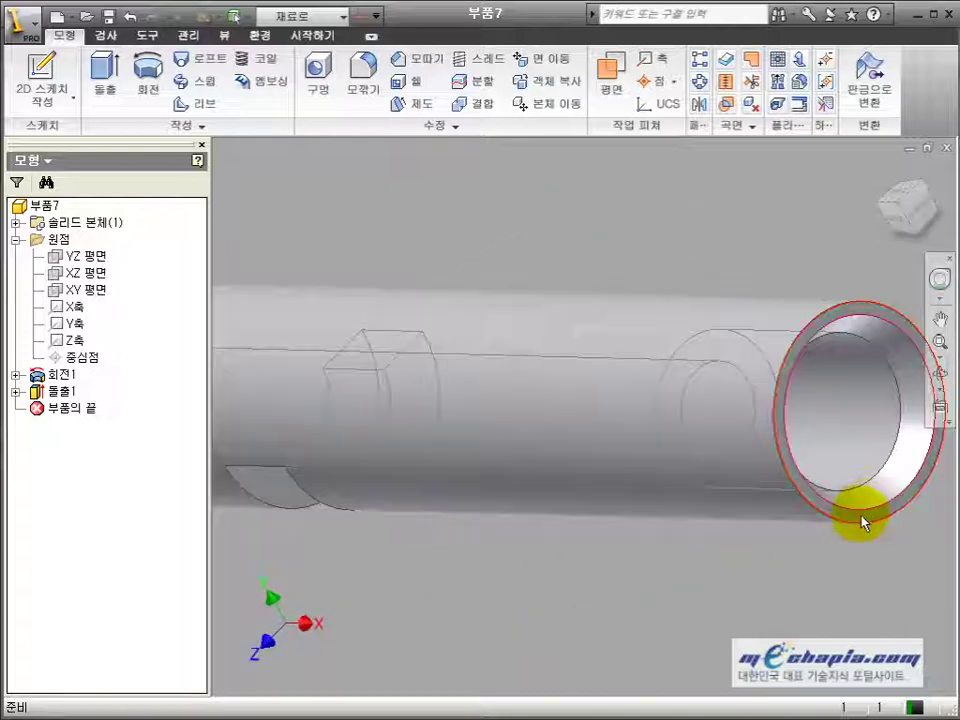
left_click(860, 516)
key("s")
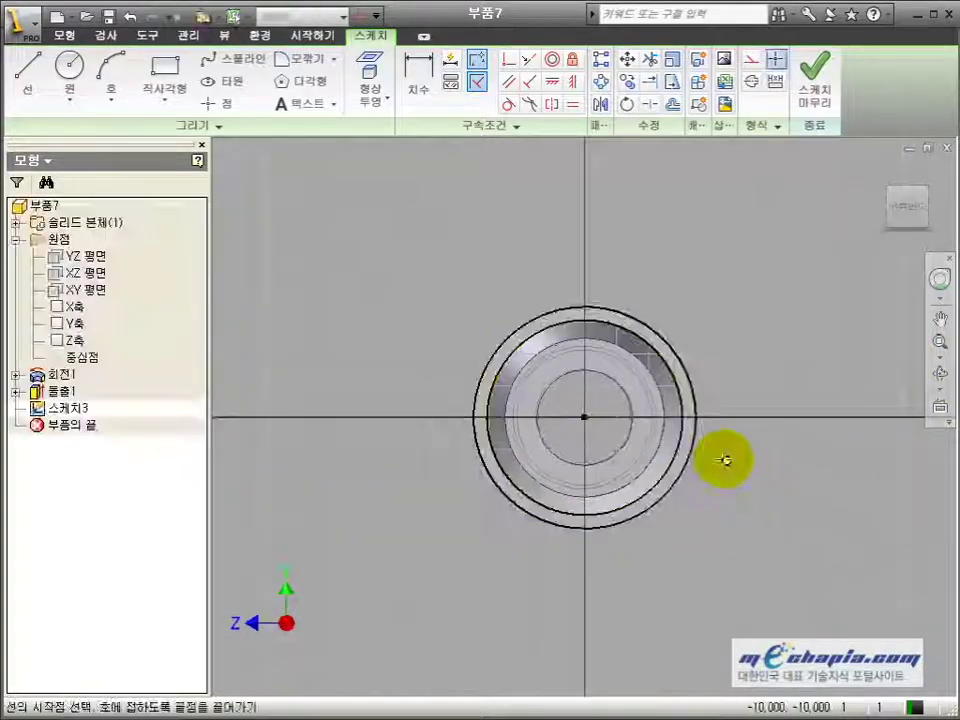
key("l")
left_click(584, 416)
left_click(585, 313)
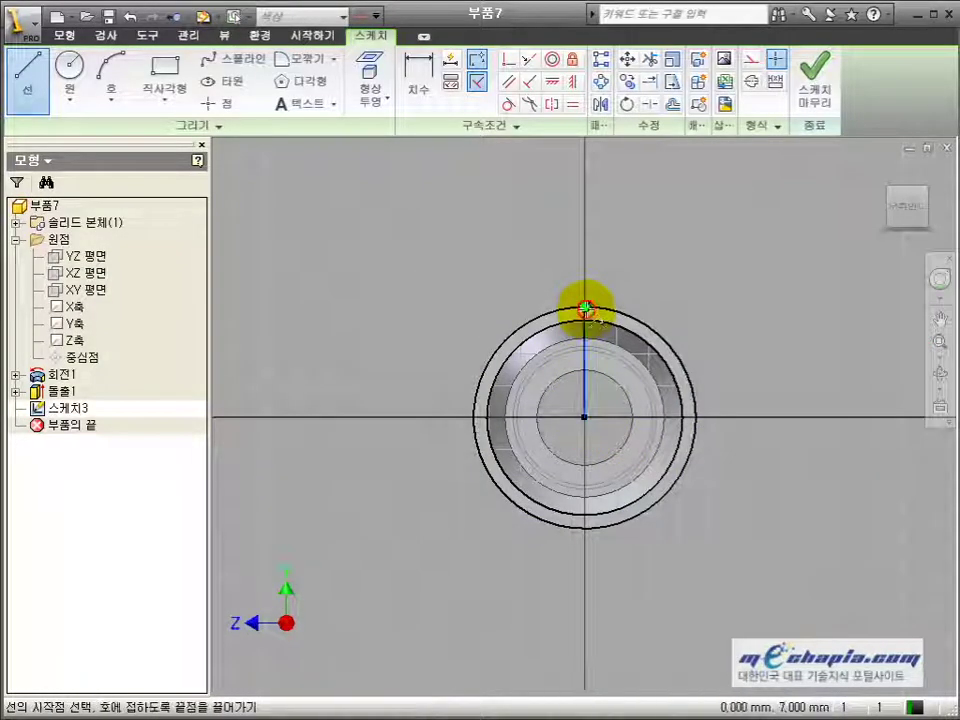
left_click(812, 86)
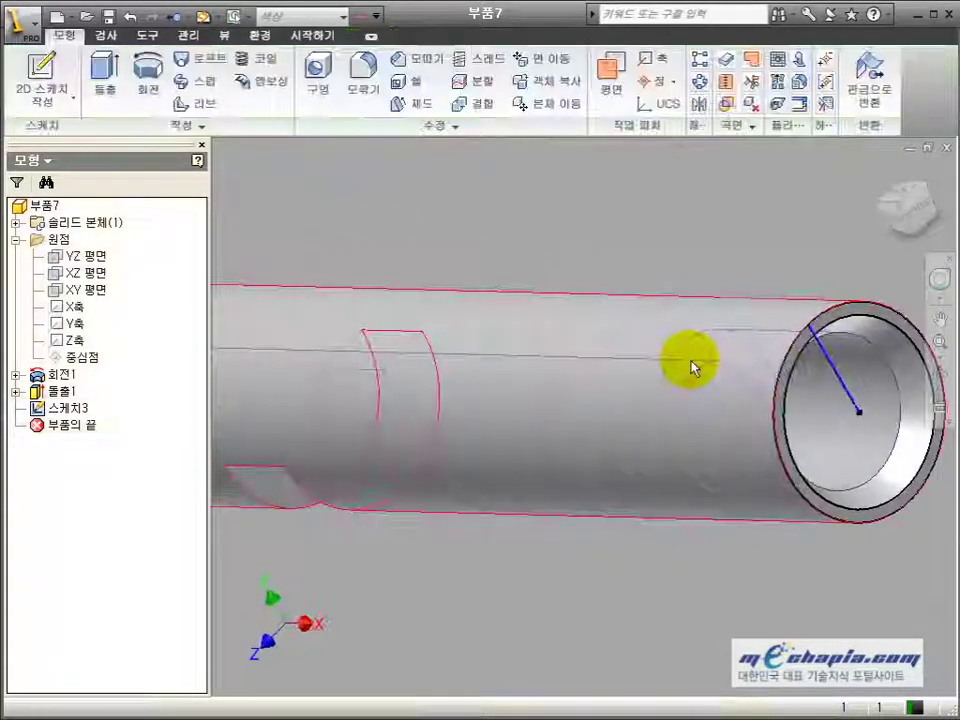
- Create a work plane through the line's outer endpoint, perpendicular to the line
left_click(609, 80)
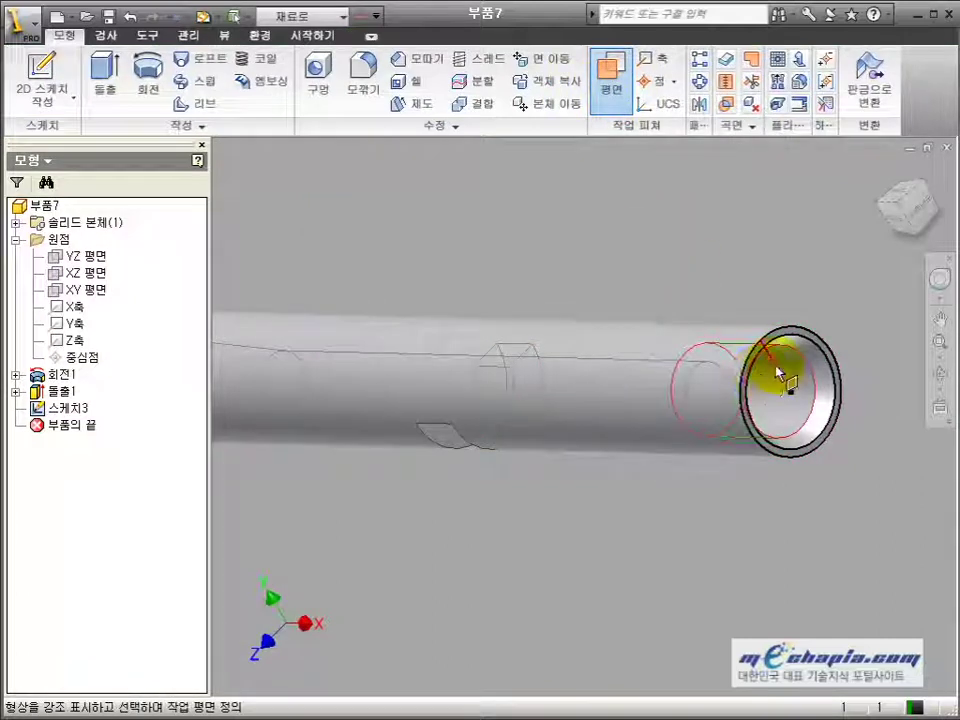
left_click(762, 342)
scroll(760, 342, "down", 4)
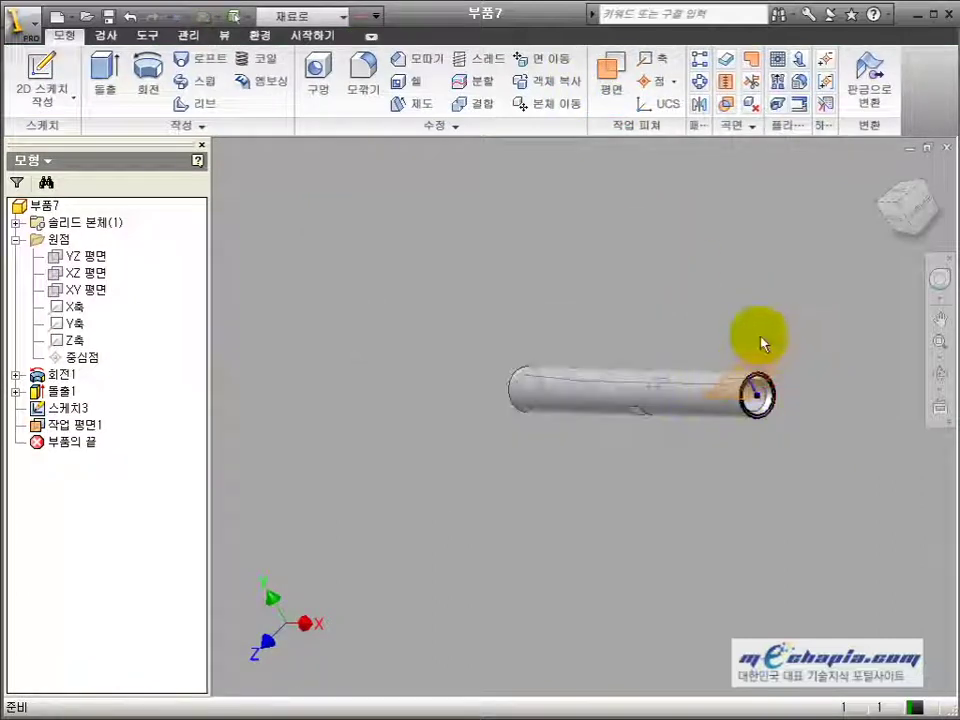
- Sketch two circles on the new work plane, centered along the tube's axis, and constrain them to equal size
key("s")
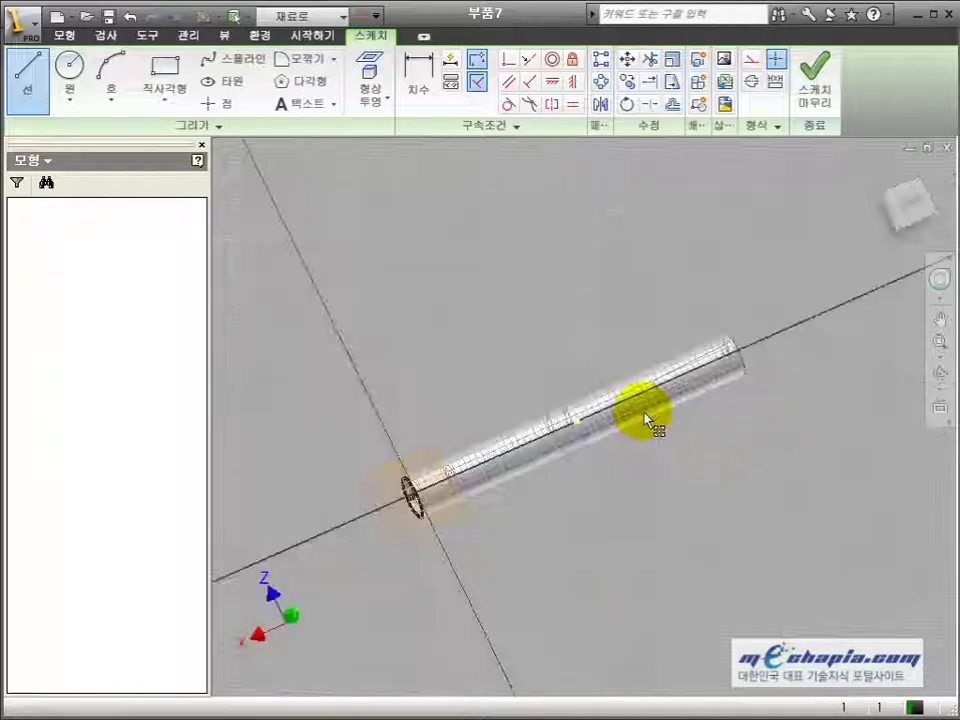
scroll(552, 421, "up", 2)
left_click(548, 423)
left_click(548, 434)
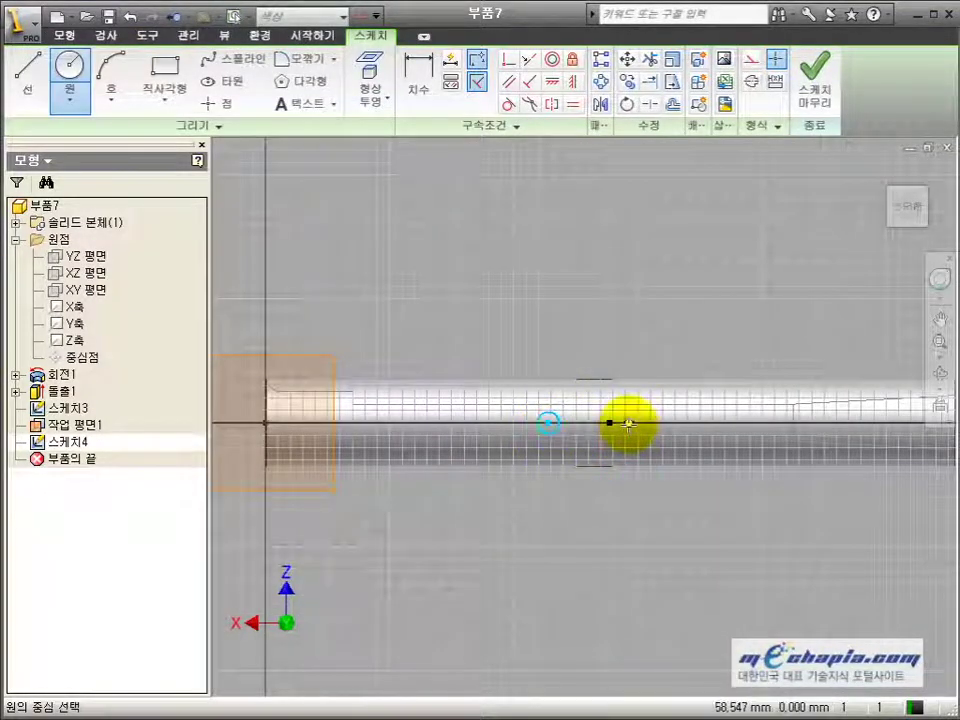
scroll(628, 432, "up", 2)
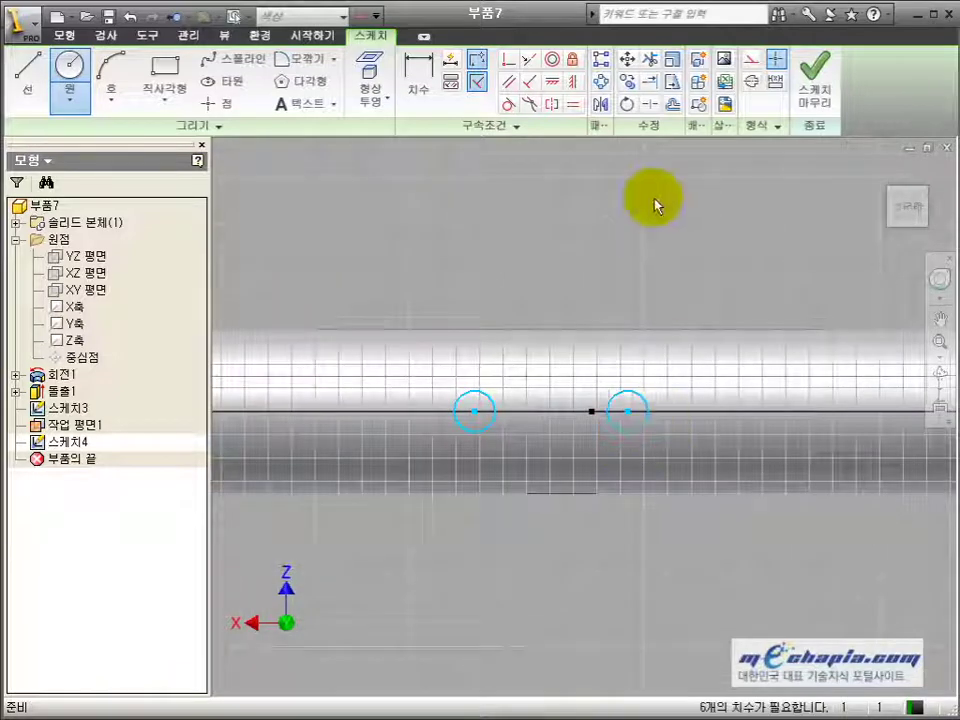
left_click(574, 103)
left_click(612, 405)
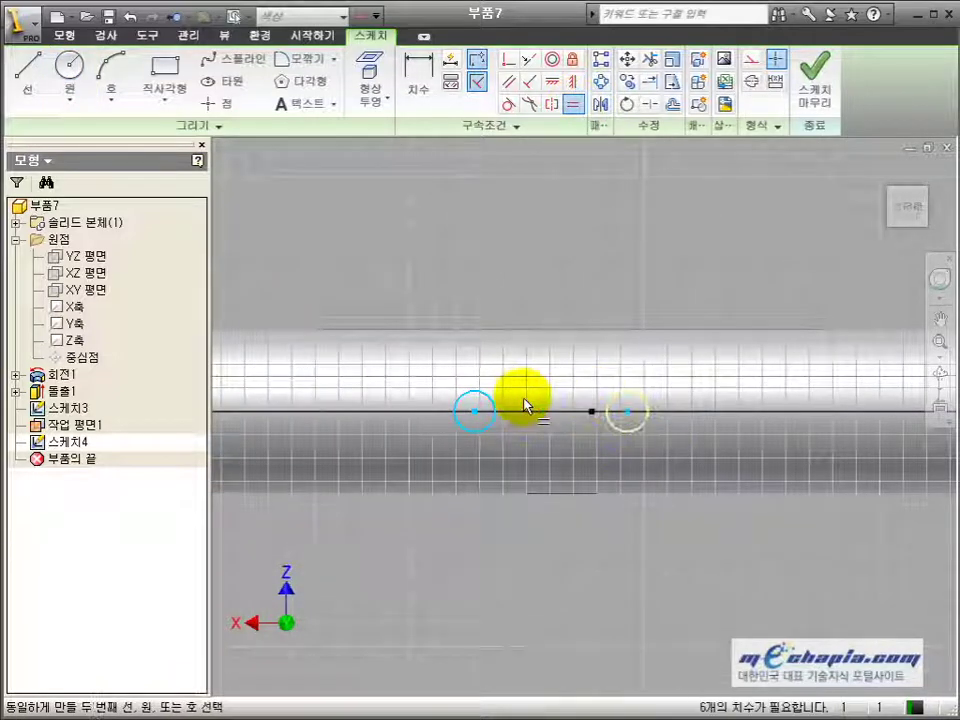
left_click(493, 400)
- Connect the two circles with an upper and a lower horizontal line to outline the slot
key("l")
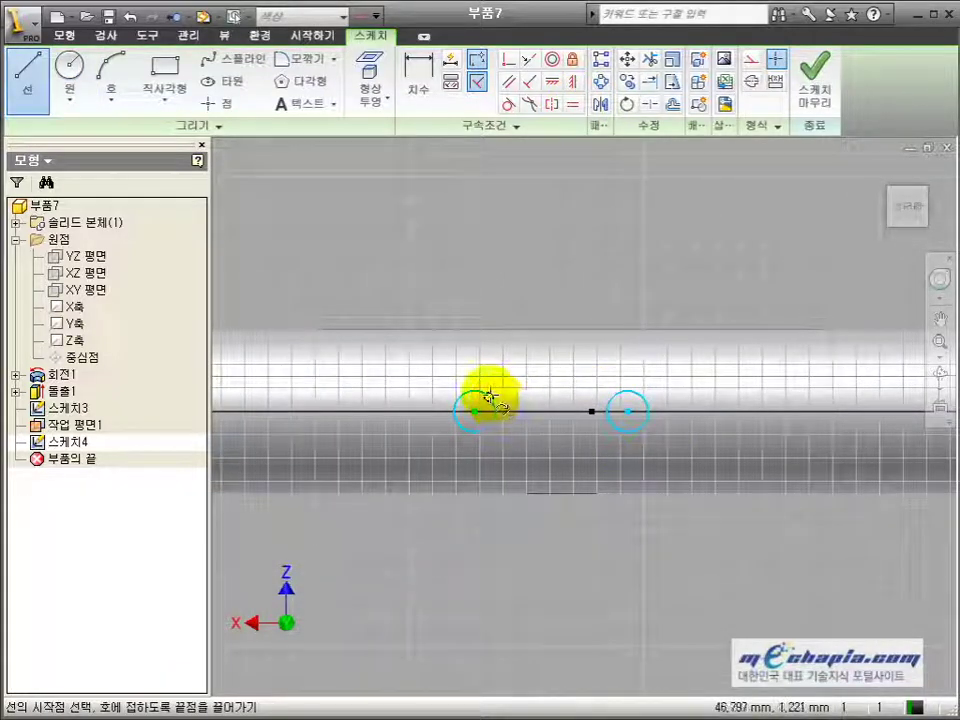
left_click(490, 399)
left_click(613, 398)
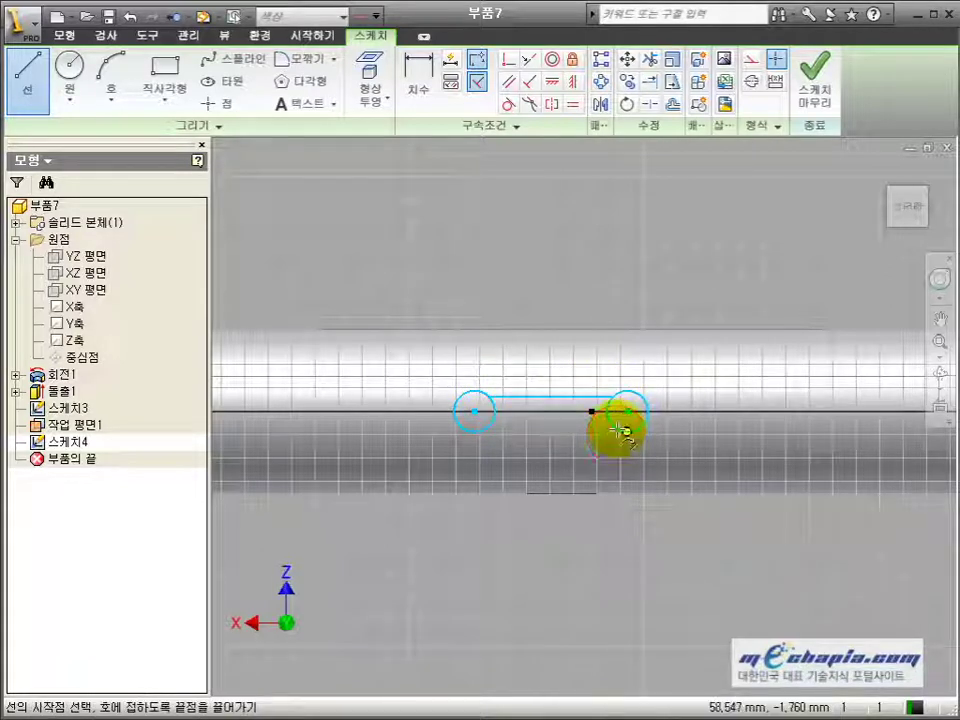
scroll(620, 430, "up", 2)
left_click(620, 430)
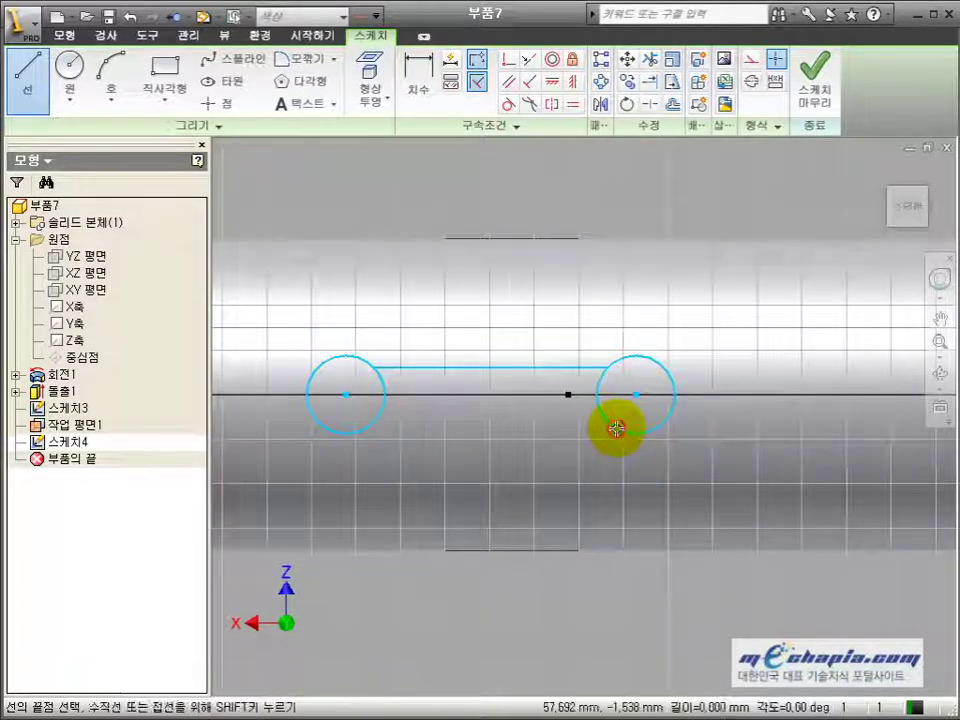
left_click(367, 427)
key("Escape")
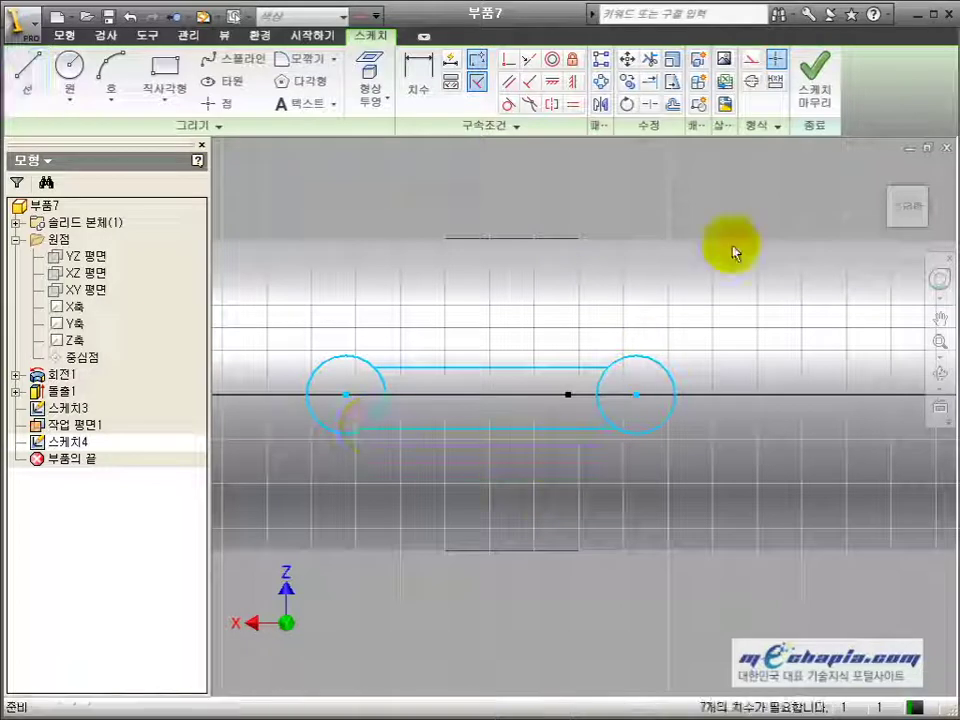
- Constrain the slot's upper and lower lines tangent to both circles
left_click(509, 103)
left_click(577, 368)
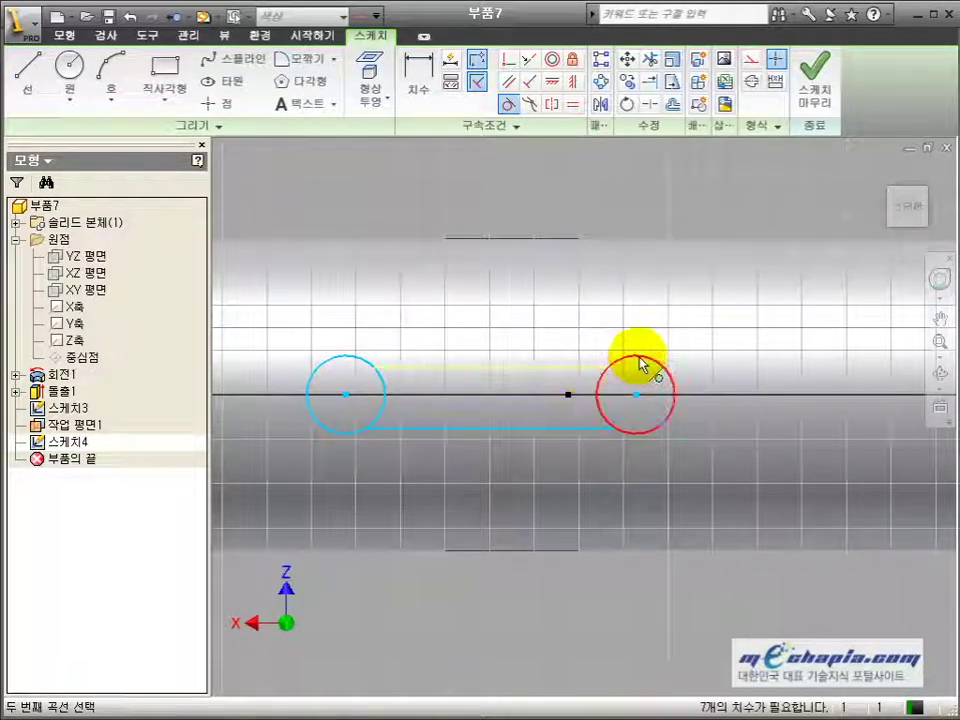
left_click(639, 354)
left_click(454, 354)
left_click(357, 356)
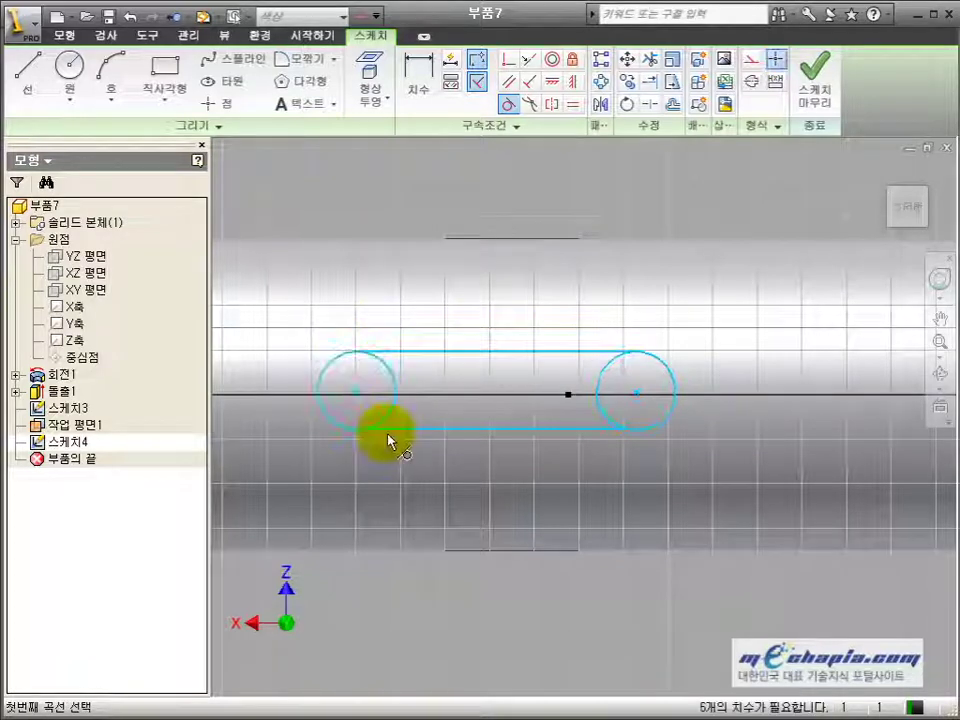
left_click(388, 422)
left_click(401, 429)
left_click(553, 428)
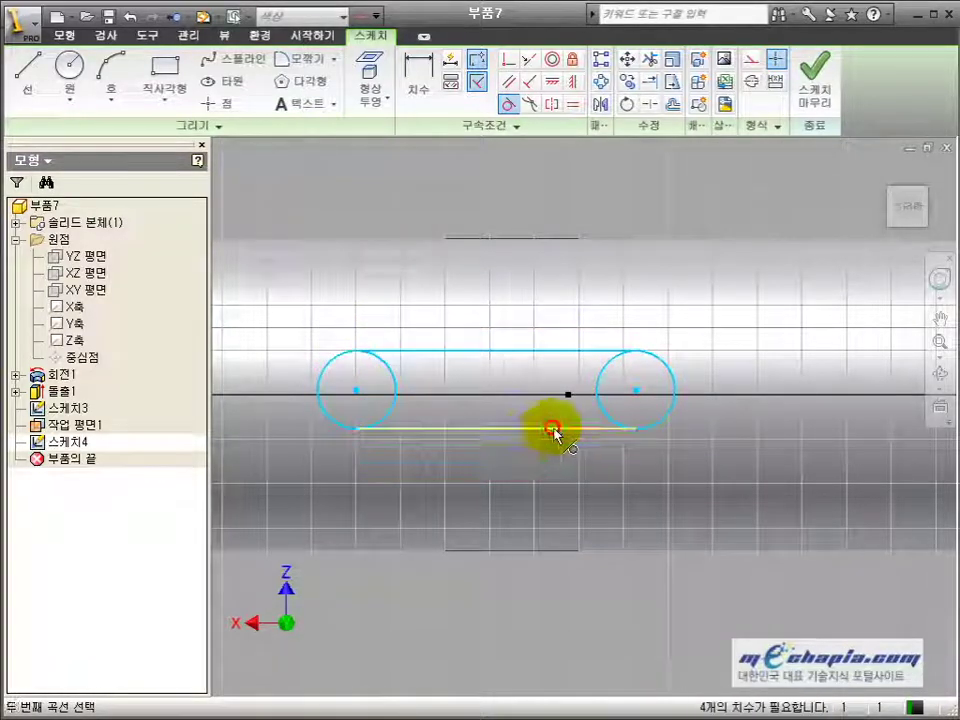
left_click(668, 425)
key("Escape")
- Constrain both circle centers to lie horizontally in line with the projected point on the tube's axis
scroll(656, 456, "down", 3)
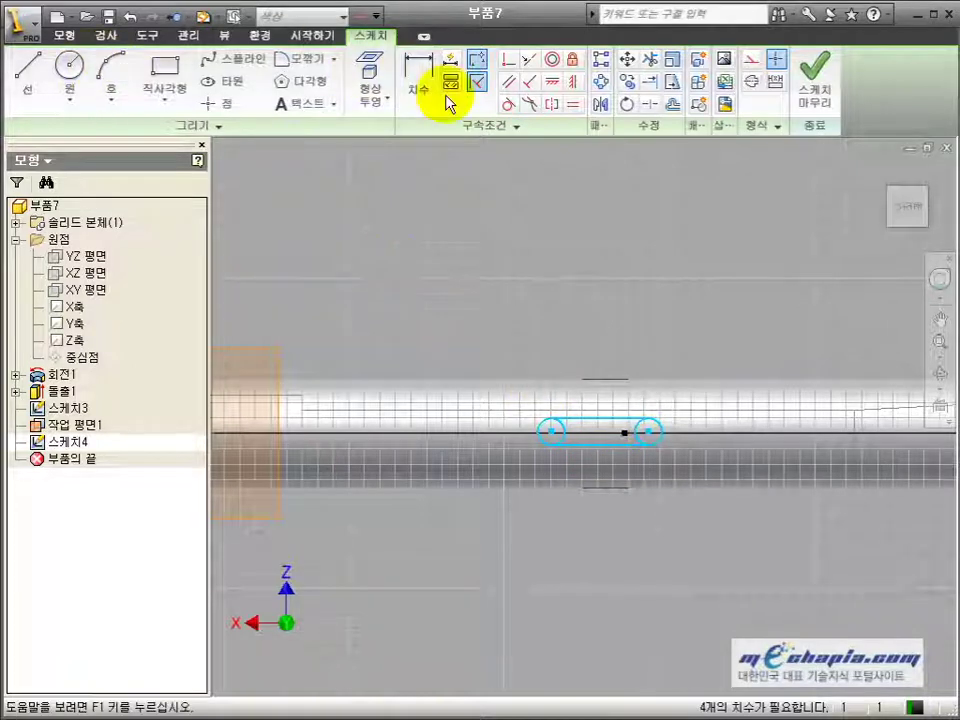
left_click(555, 84)
scroll(648, 484, "up", 3)
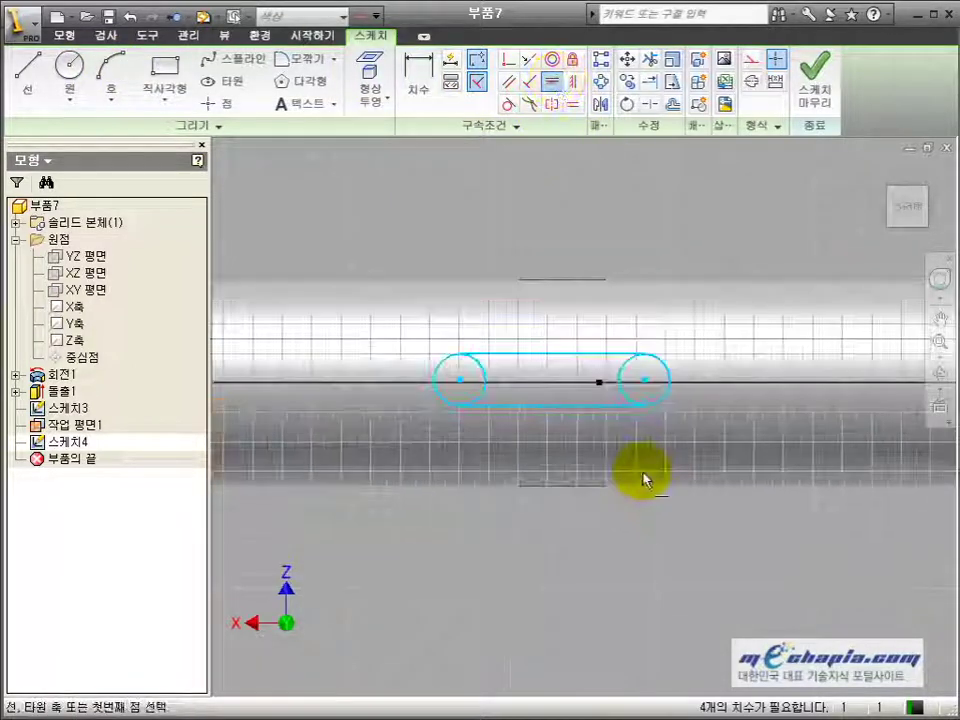
left_click(599, 383)
left_click(641, 383)
left_click(645, 384)
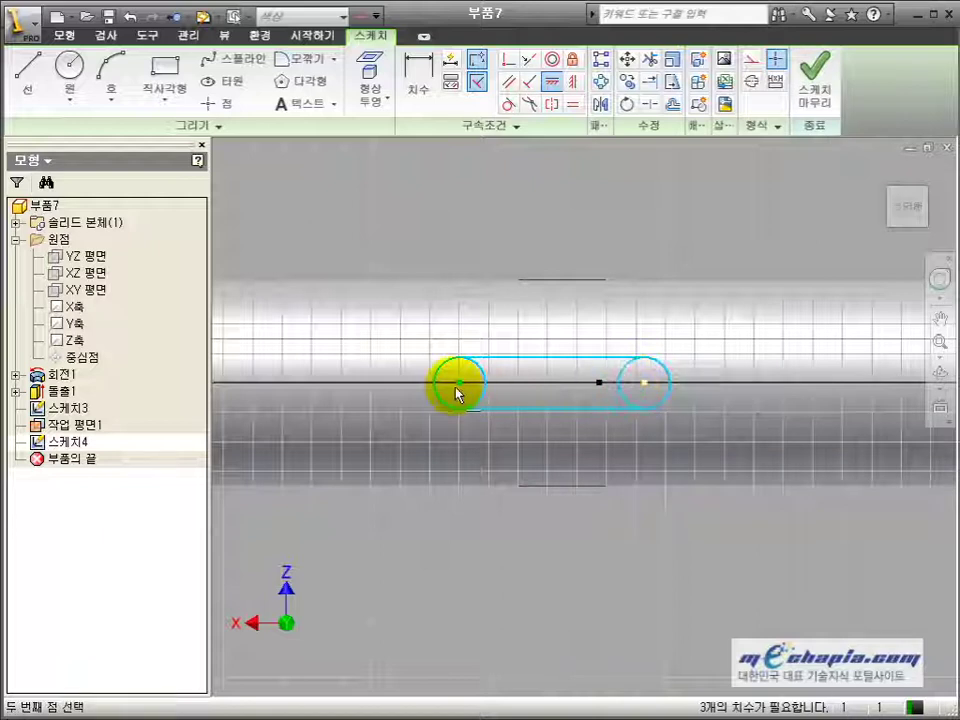
left_click(461, 386)
- Dimension the slot's overall length as 12 mm between the outer sides of the two circles
key("d")
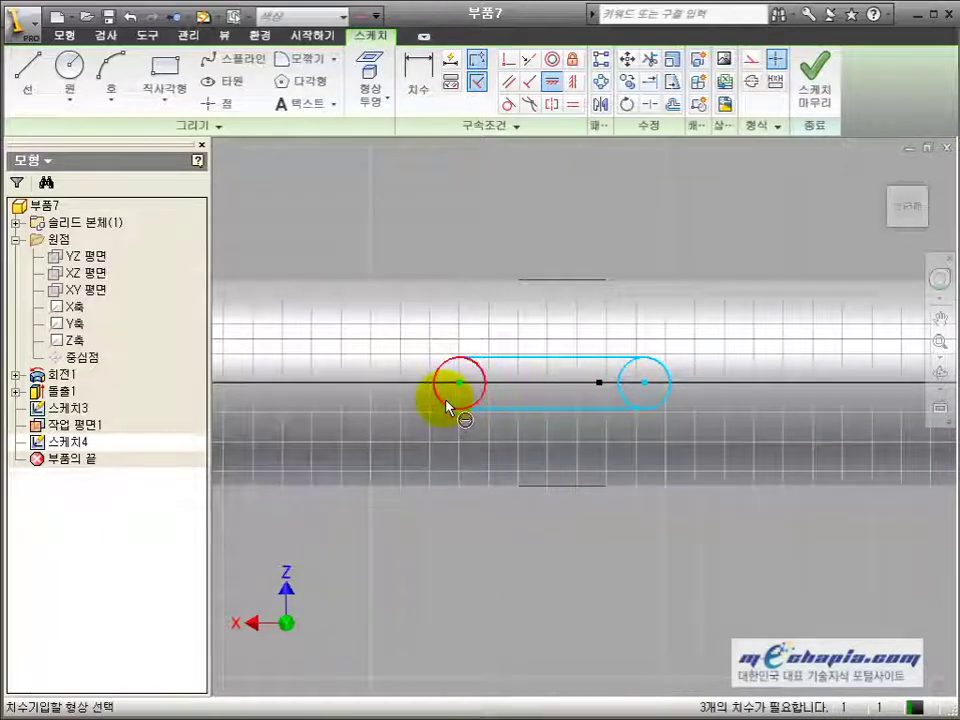
left_click(443, 405)
left_click(670, 386)
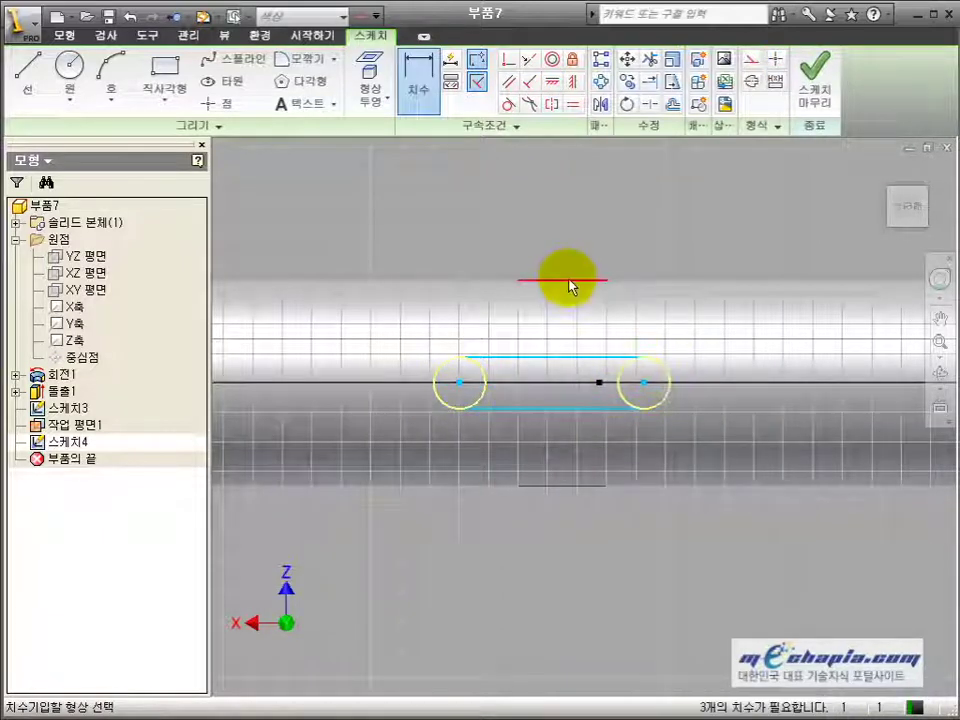
left_click(579, 230)
type("12")
key("Return")
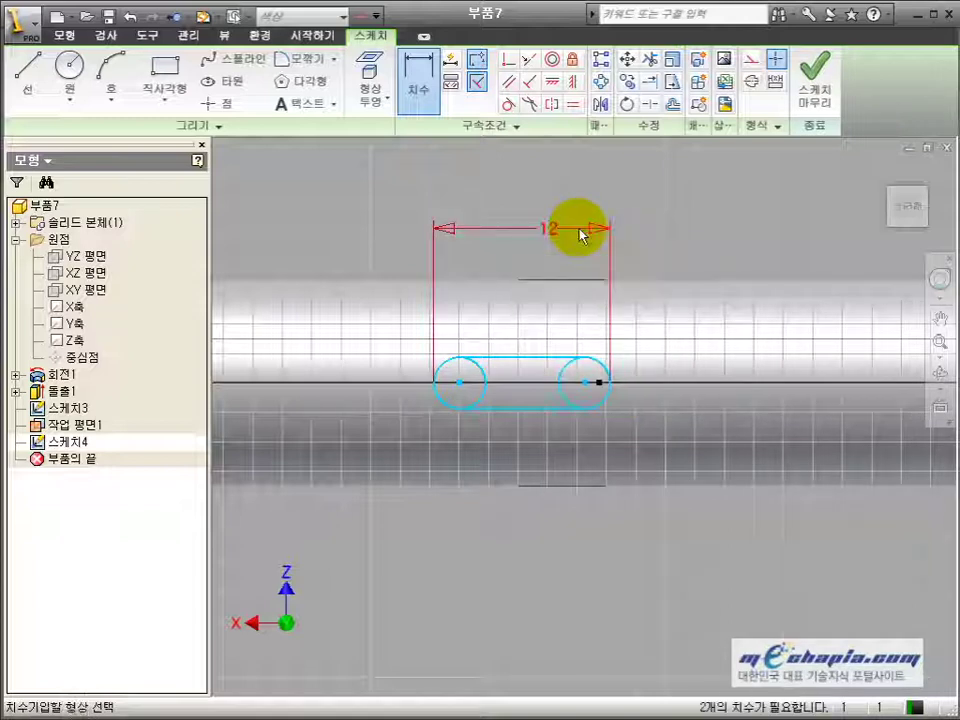
- Dimension the diameter of the slot's right-hand circle as 4 mm
left_click(597, 368)
left_click(677, 250)
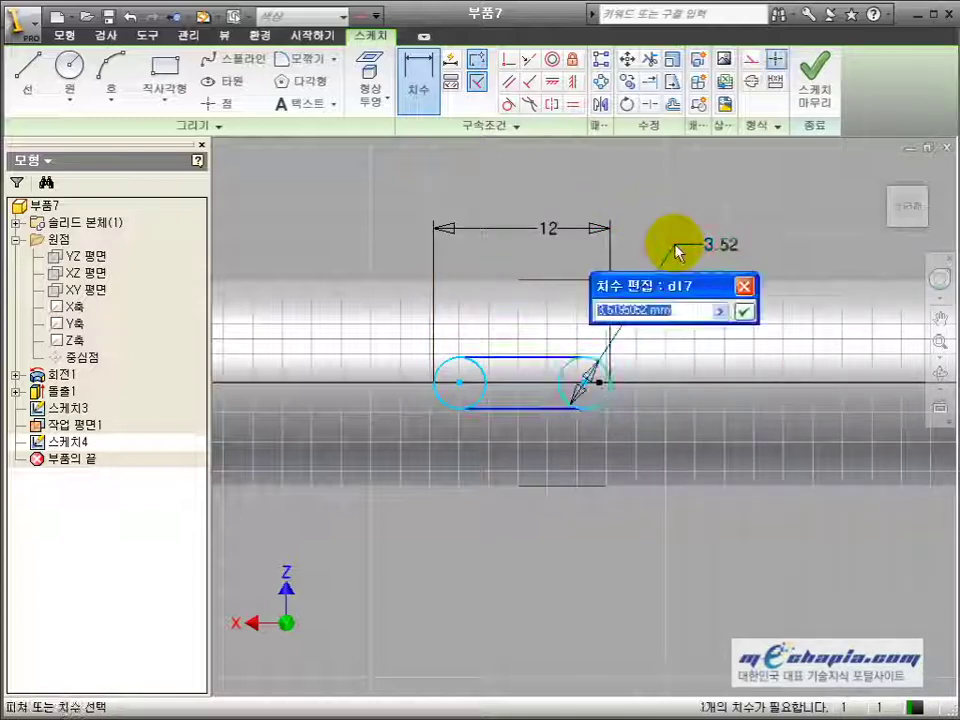
type("4")
key("Return")
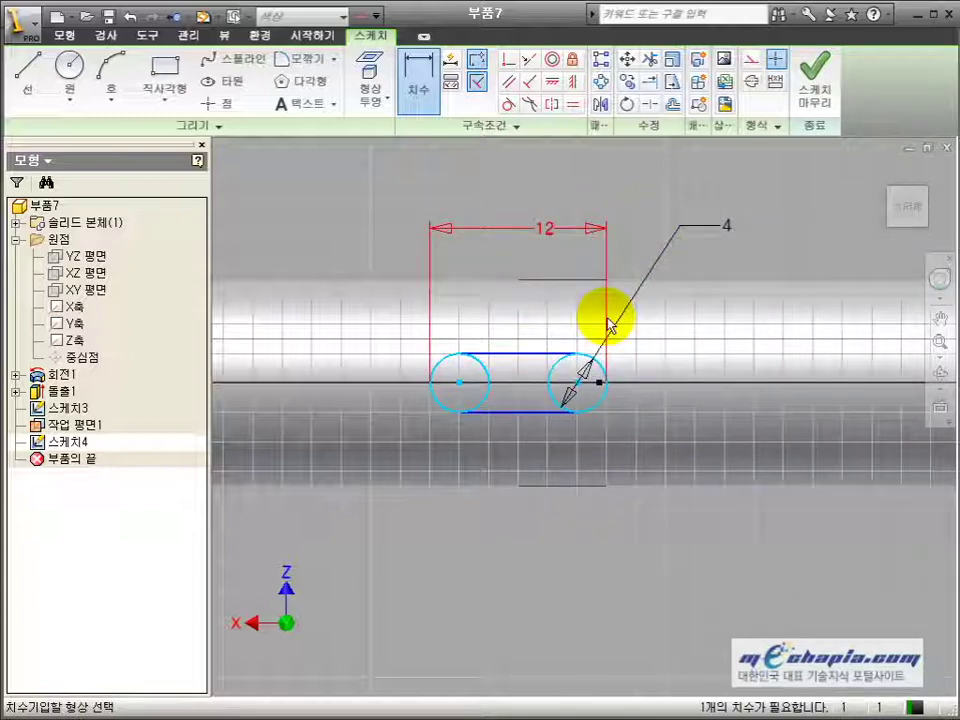
key("Escape")
- Dimension the distance from the right-hand circle's center to the tube's end edge farther from the work plane as 50 mm
scroll(609, 336, "up", 5)
scroll(609, 336, "down", 2)
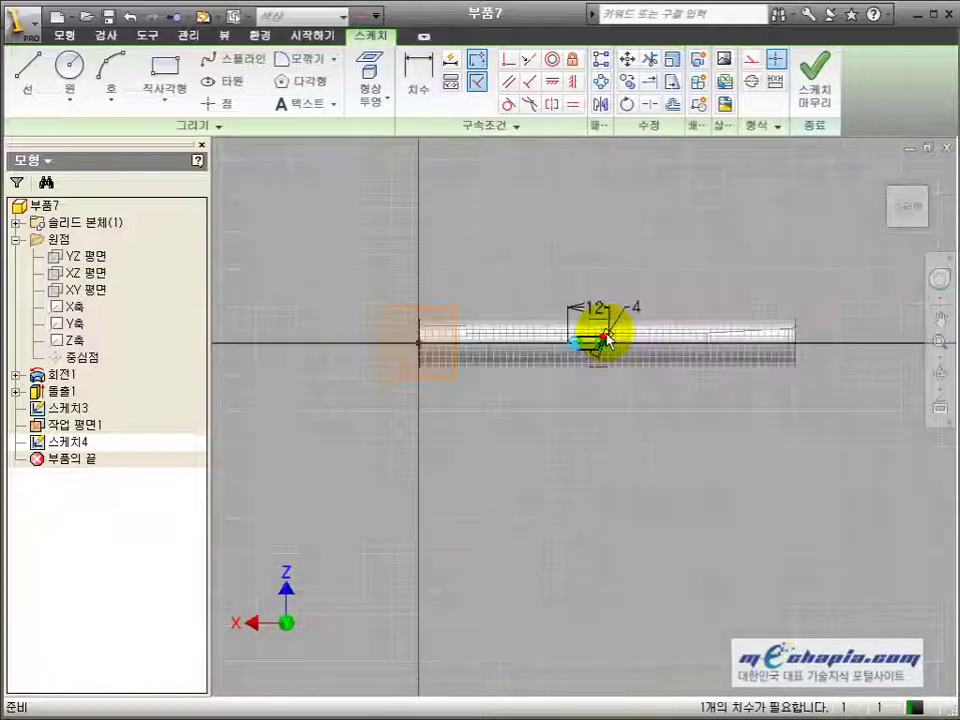
key("d")
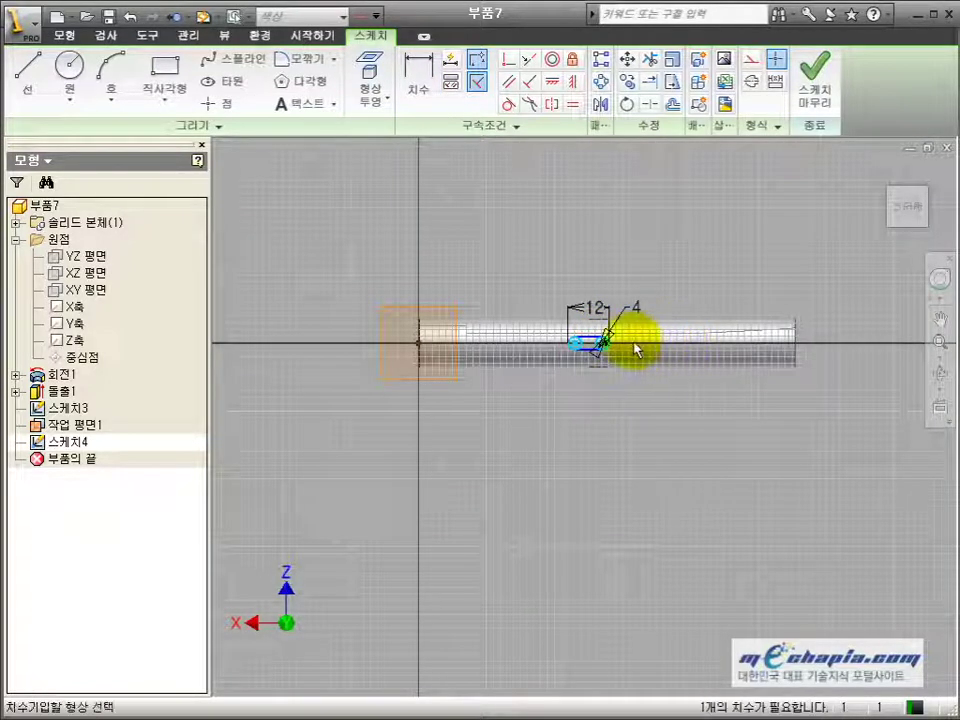
scroll(630, 343, "up", 4)
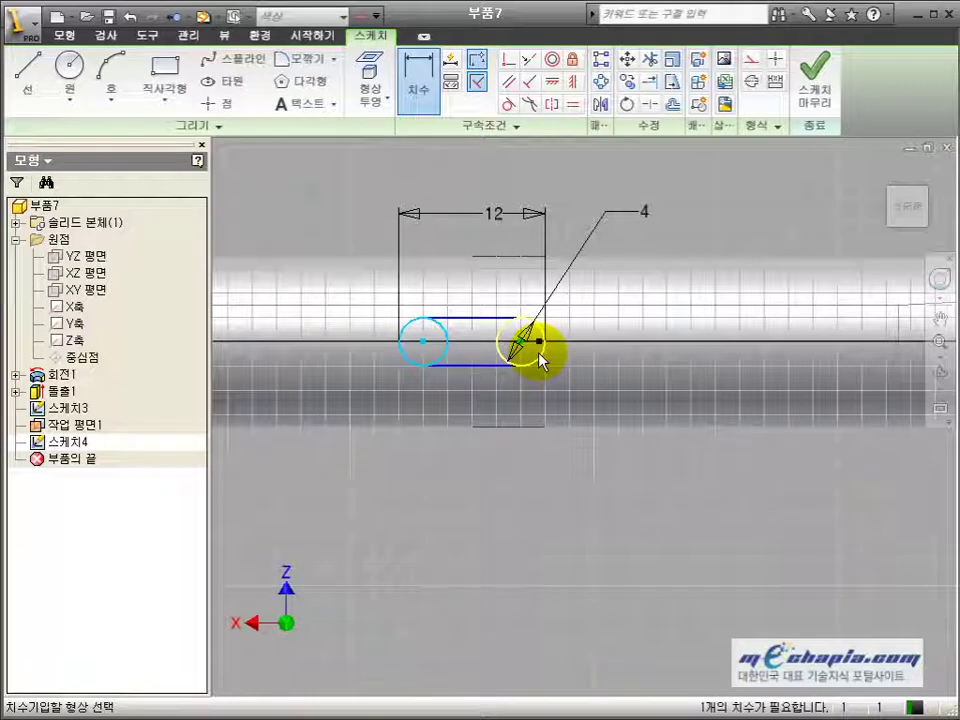
scroll(715, 375, "up", 4)
middle_click_drag(678, 390, 491, 401)
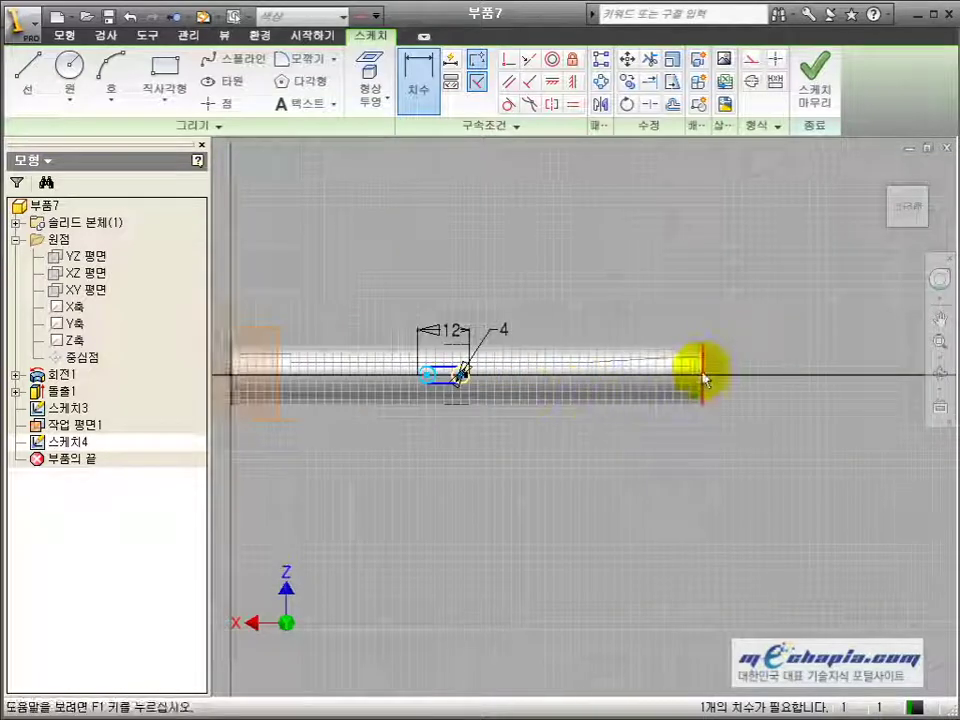
left_click(613, 298)
type("50")
key("Return")
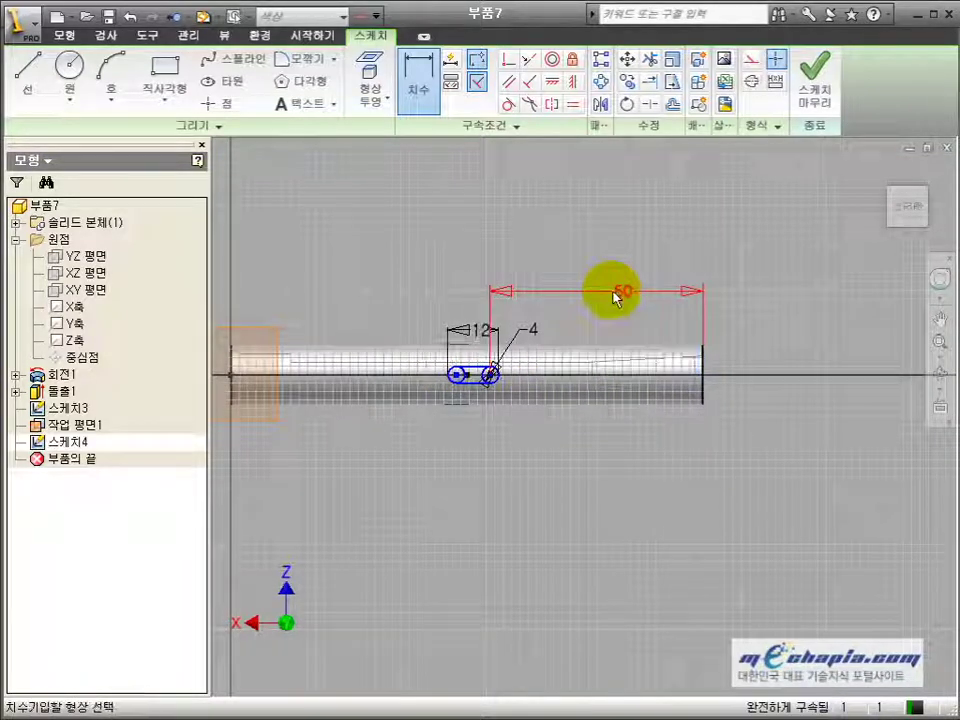
- Extrude the complete slot profile as a cut 2 mm deep into the tube
scroll(531, 326, "up", 5)
key("e")
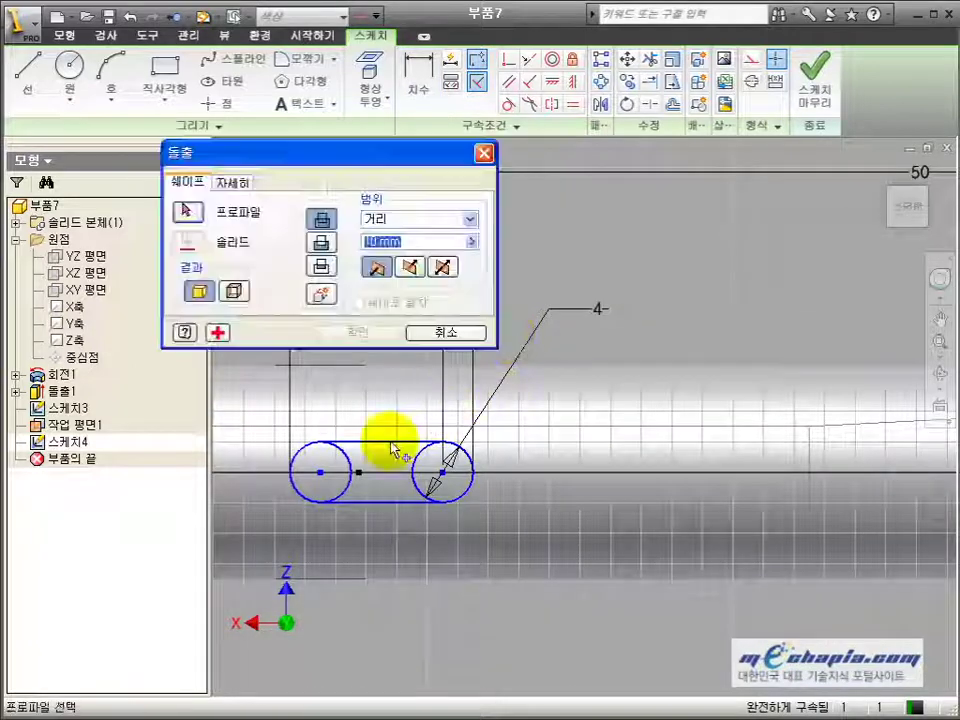
left_click(385, 472)
left_click(441, 471)
left_click(326, 243)
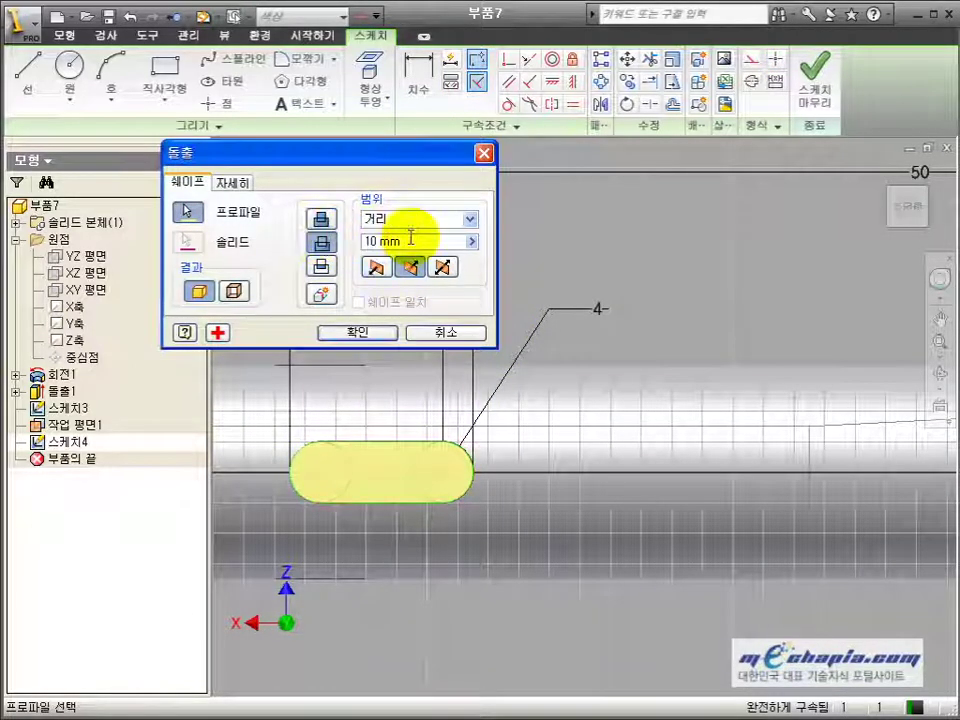
left_click_drag(414, 241, 305, 243)
type("2")
left_click(357, 332)
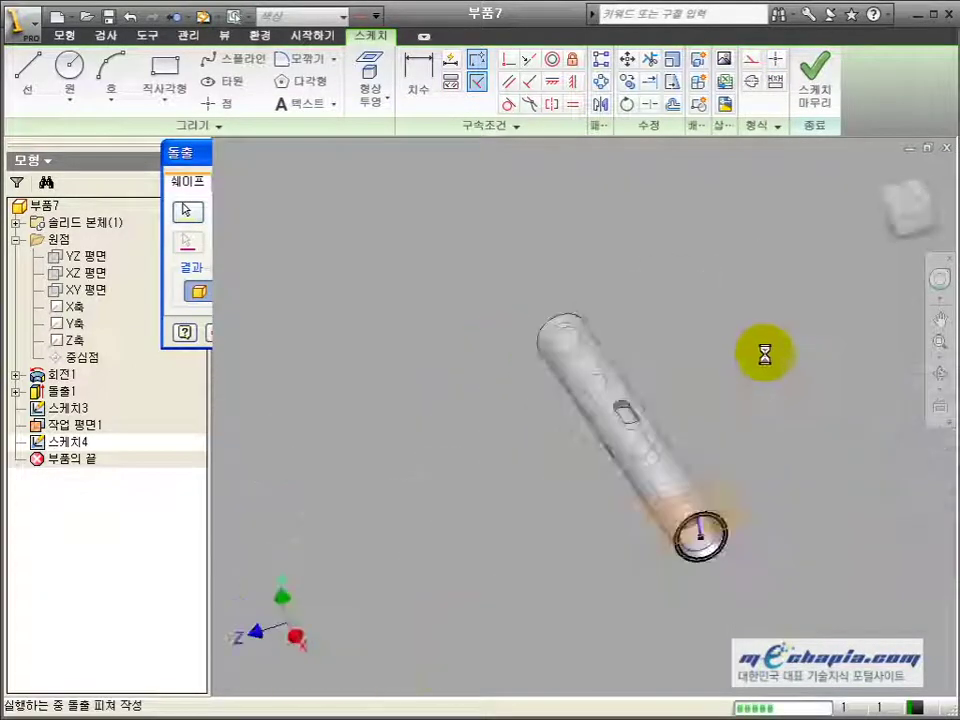
- Hide the tangent work plane and the helper line sketch on the end face
left_click(938, 374)
left_click_drag(652, 432, 716, 433)
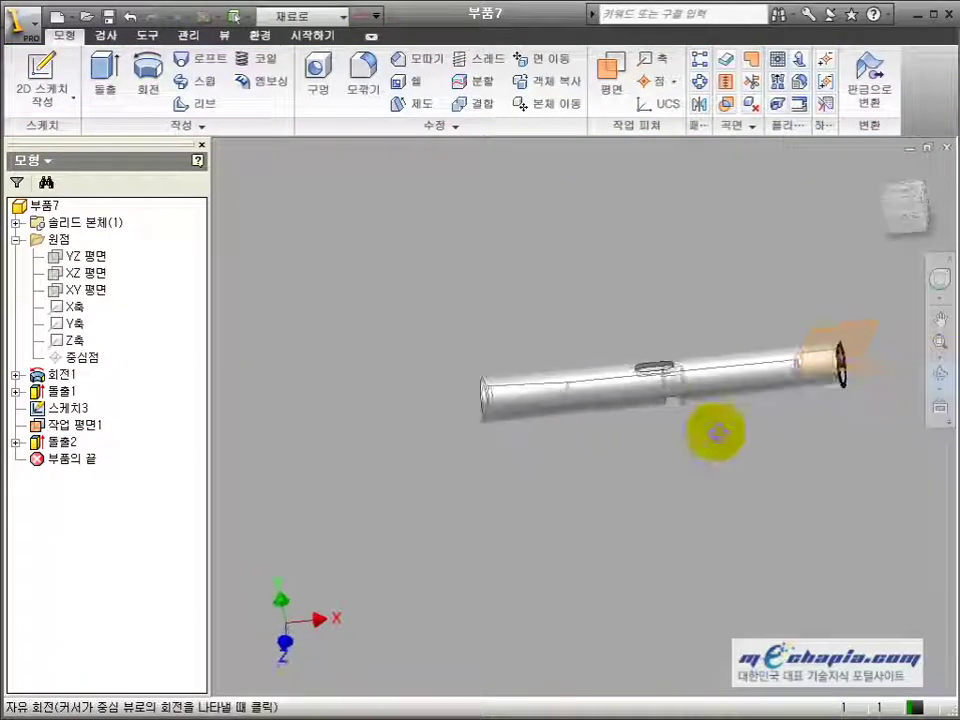
scroll(810, 392, "up", 2)
left_click_drag(810, 390, 738, 360)
key("Escape")
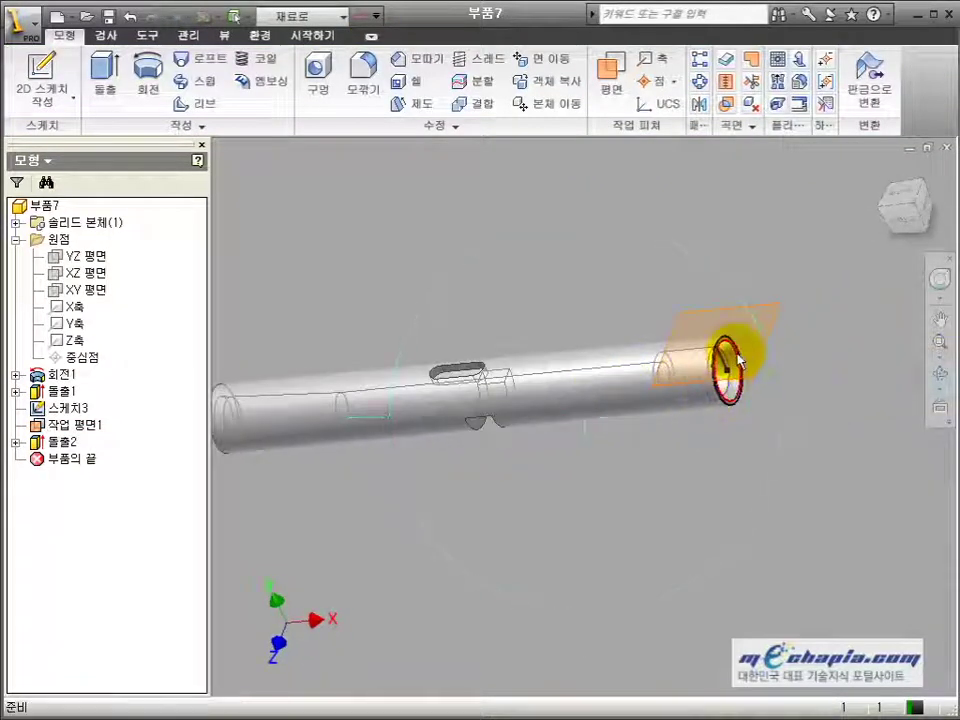
right_click(72, 428)
left_click(146, 597)
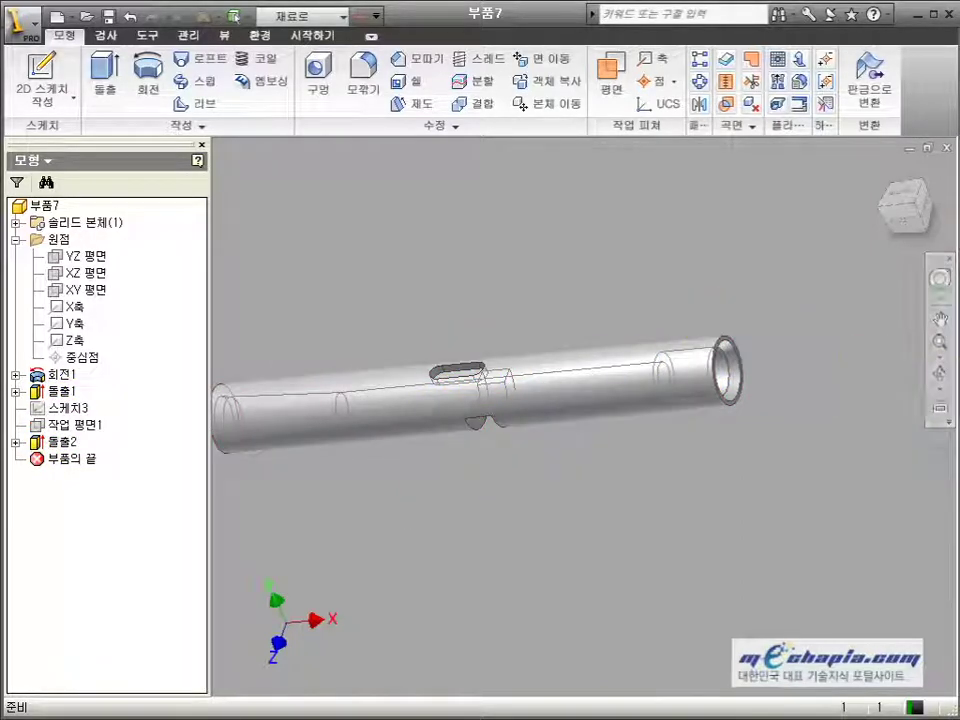
- Fillet the outer circular edge of the tube end opposite the hidden work plane with a 2 mm radius
left_click(942, 372)
scroll(484, 420, "up", 2)
left_click_drag(467, 433, 574, 435)
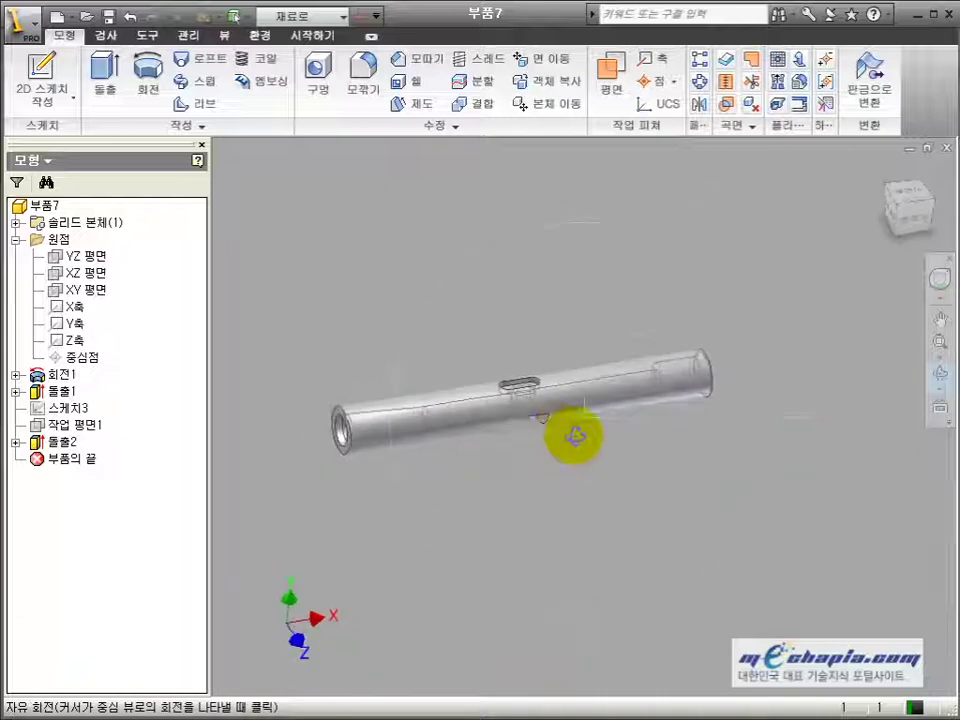
scroll(522, 416, "down", 2)
left_click(369, 71)
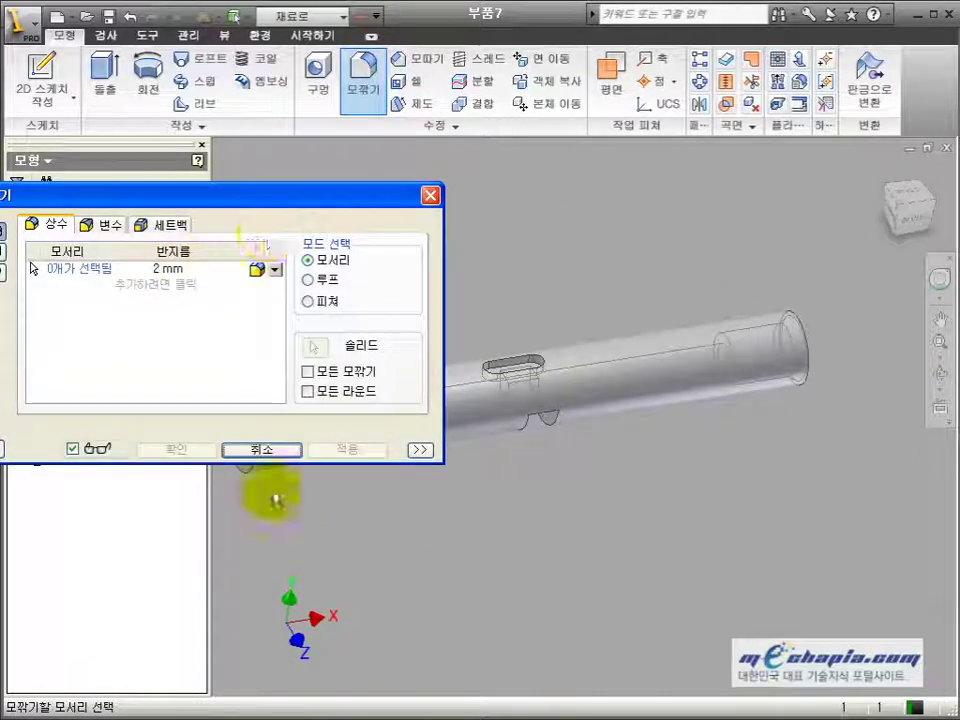
middle_click_drag(261, 497, 605, 593)
left_click(572, 533)
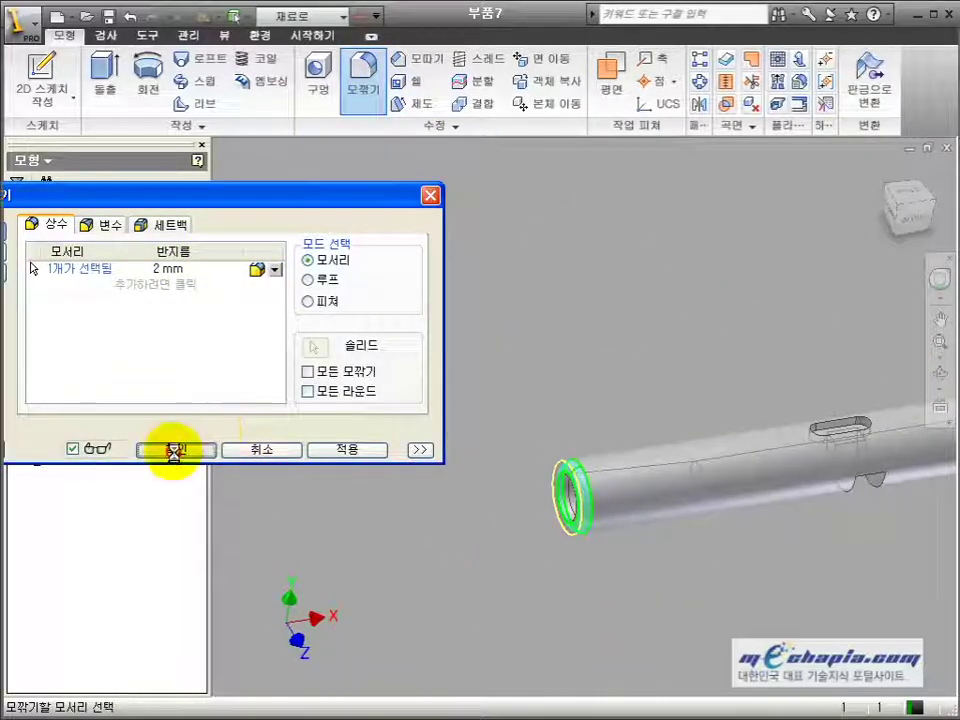
left_click(176, 449)
- Set the model's display style to shaded without hidden edges
scroll(611, 531, "down", 2)
scroll(607, 516, "up", 2)
middle_click(632, 472)
middle_click(632, 472)
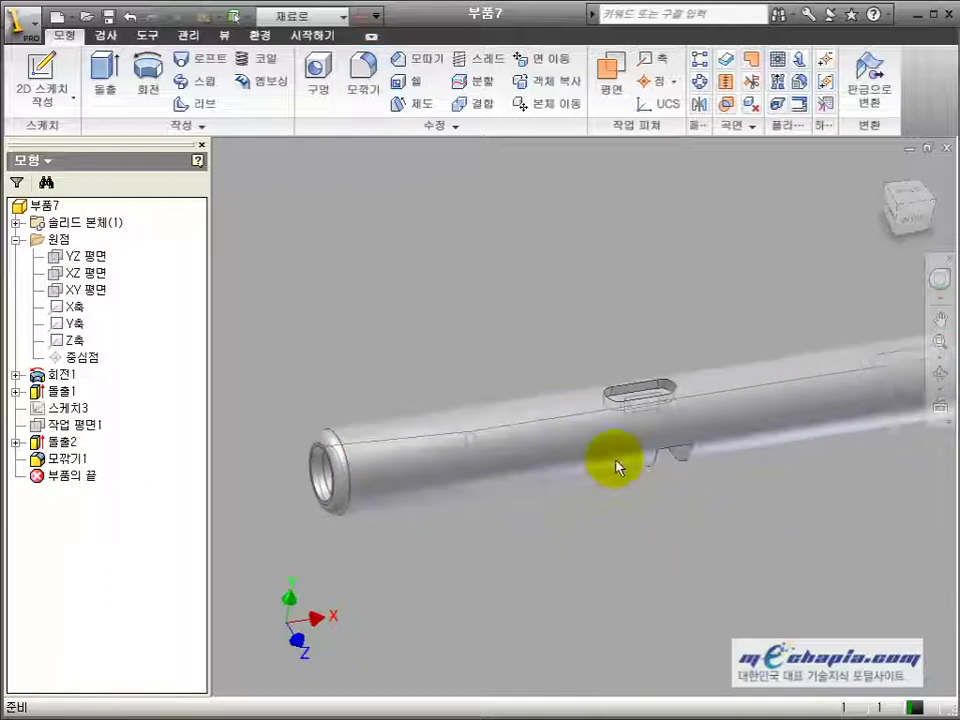
left_click(224, 36)
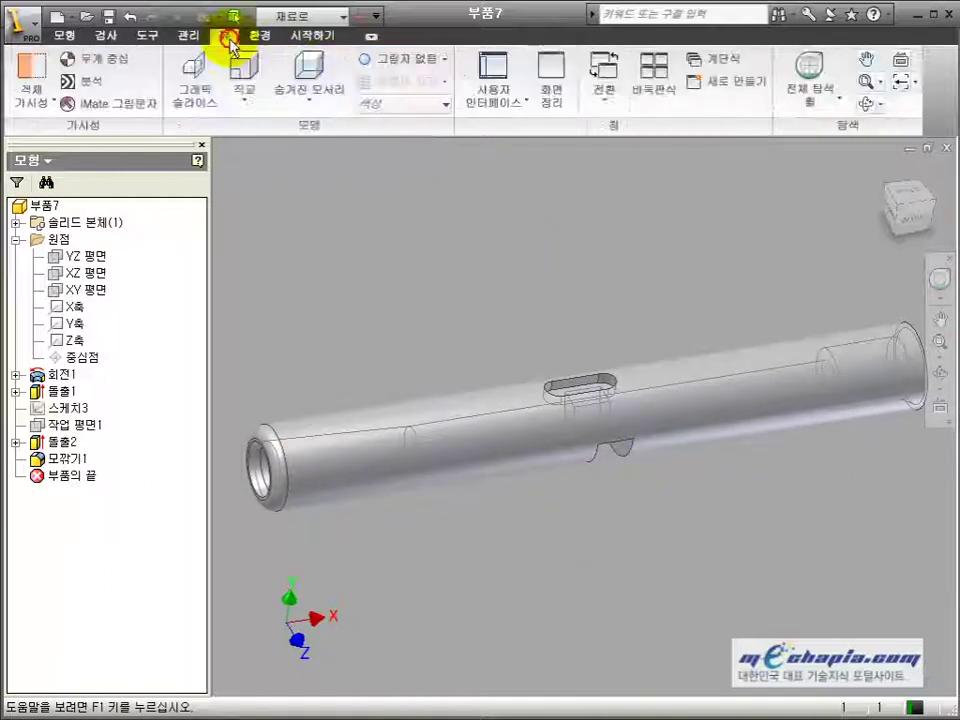
left_click(305, 85)
left_click(318, 128)
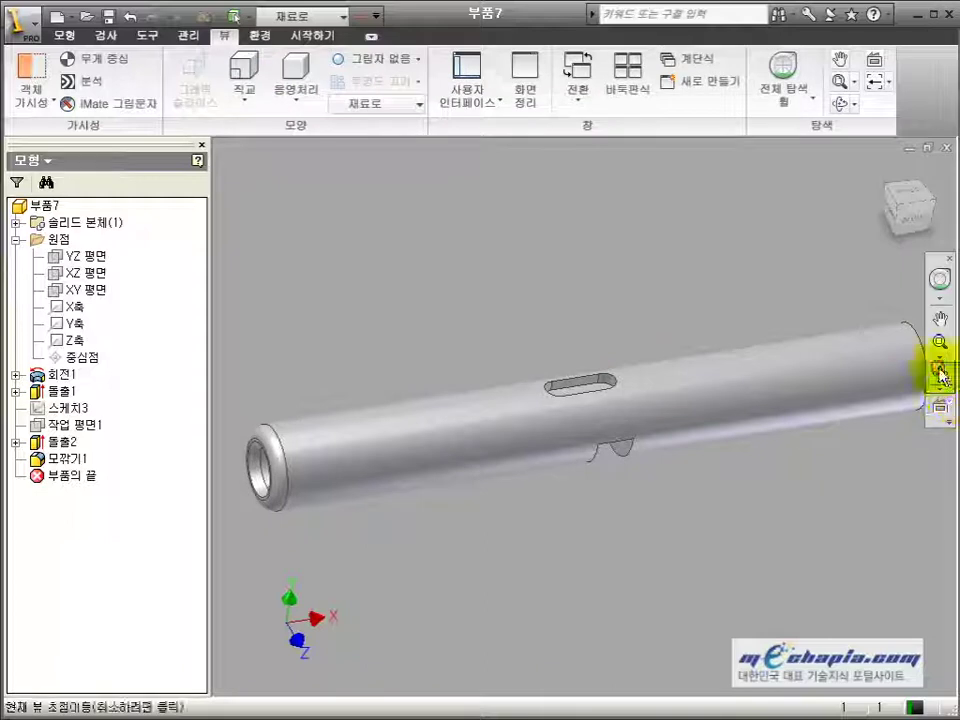
- Examine the slot, the cut on the underside and the rounded end of the part from an angled view
left_click(937, 372)
mouse_move(640, 420)
left_mouse_down()
mouse_move(578, 380)
mouse_move(696, 392)
mouse_move(568, 429)
mouse_move(531, 403)
mouse_move(540, 505)
mouse_move(553, 446)
left_mouse_up()
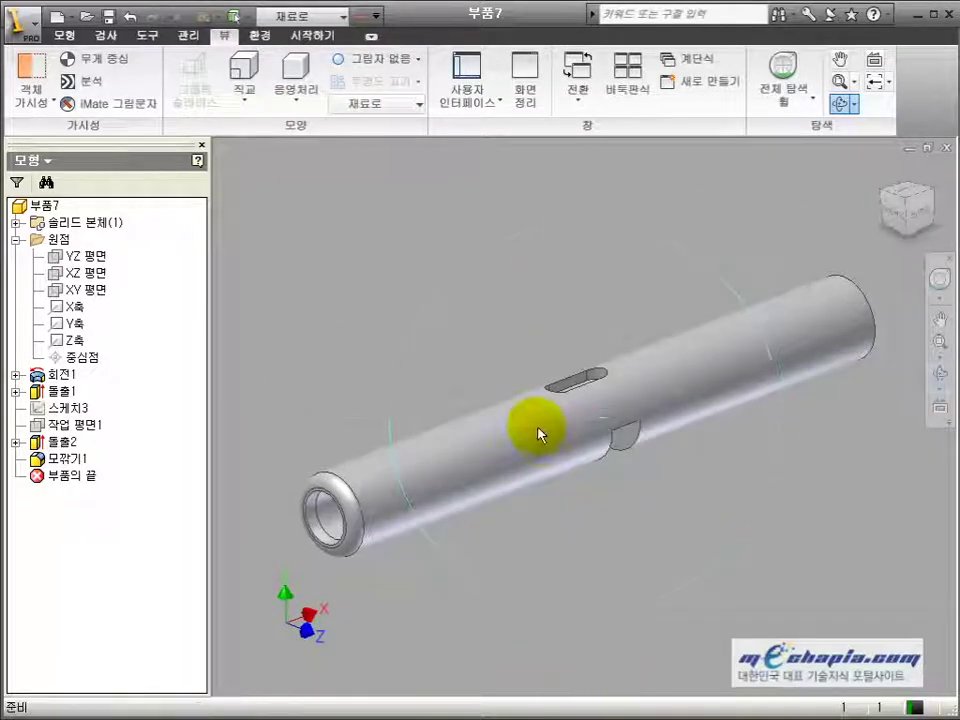
key("Escape")
scroll(575, 384, "up", 4)
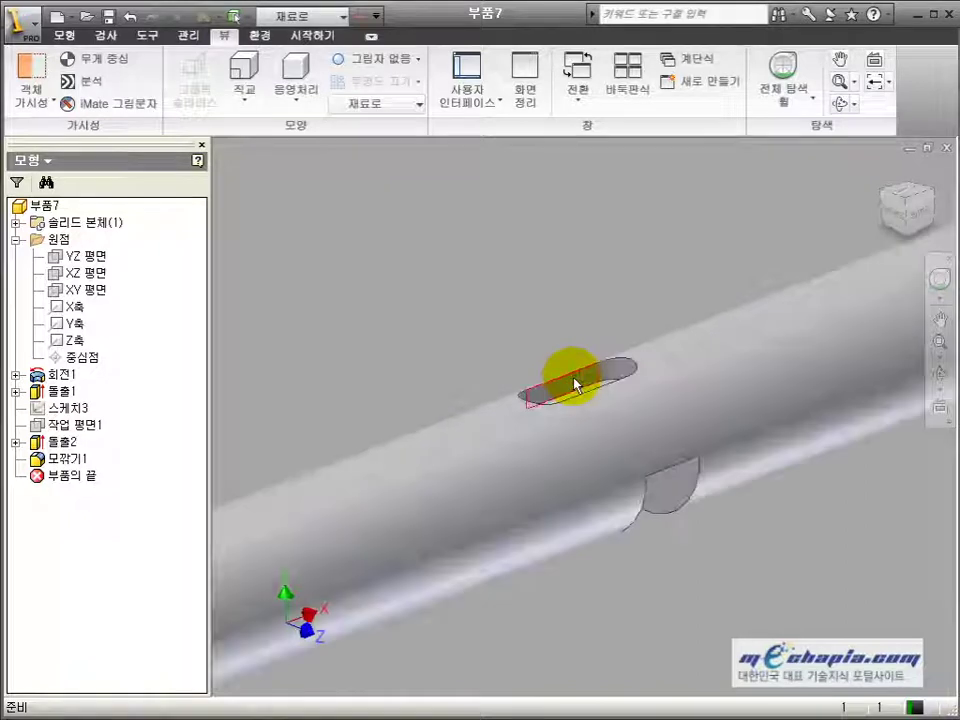
scroll(556, 333, "down", 4)
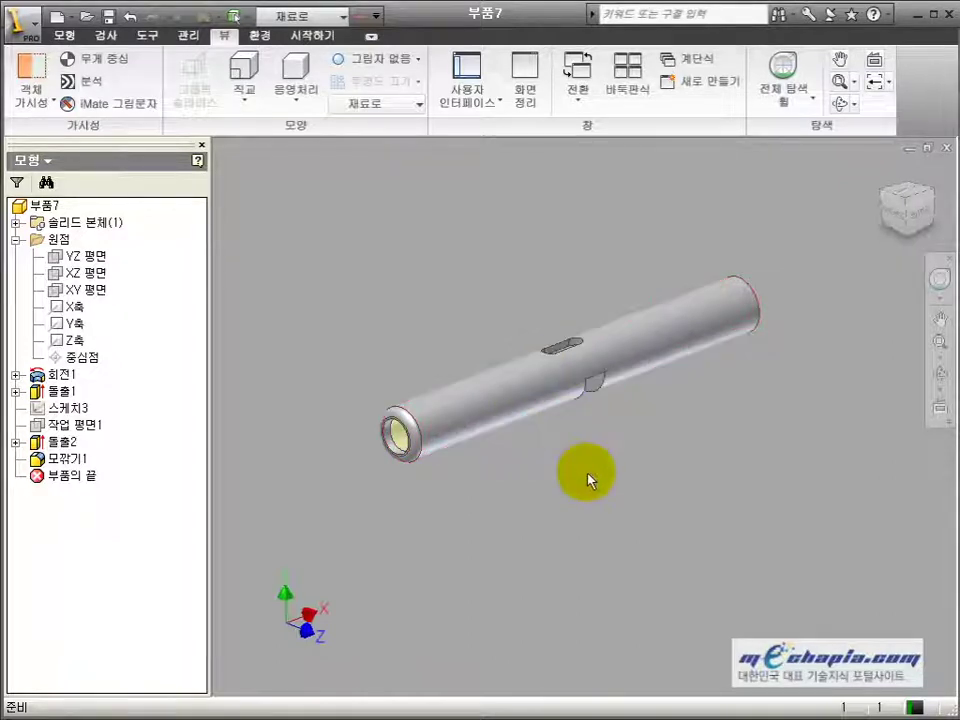
scroll(574, 347, "up", 5)
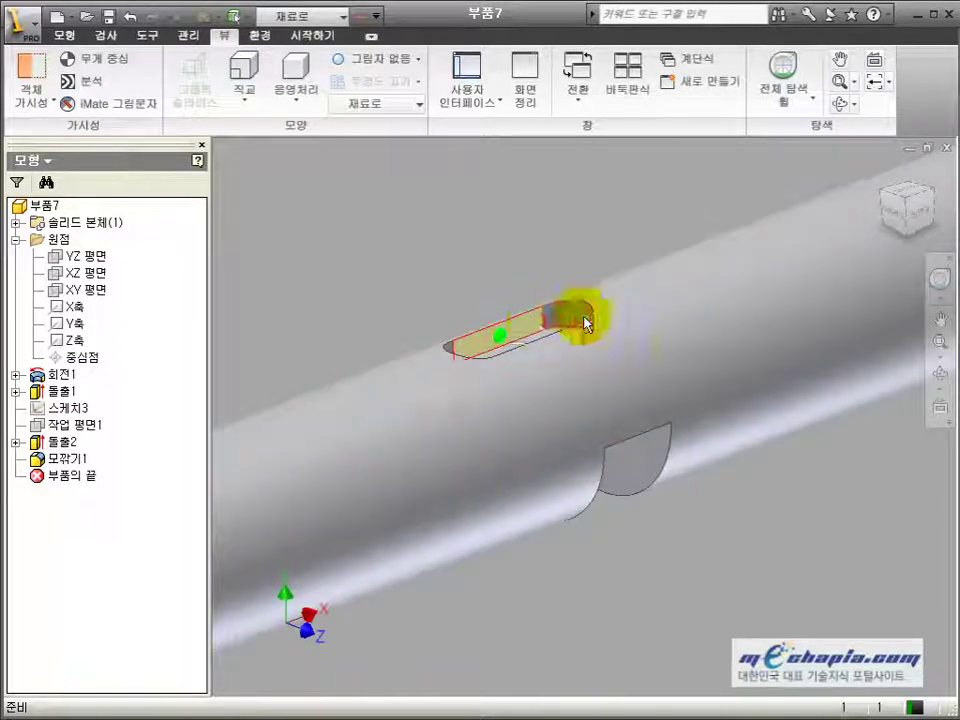
scroll(497, 360, "down", 4)
scroll(475, 302, "down", 3)
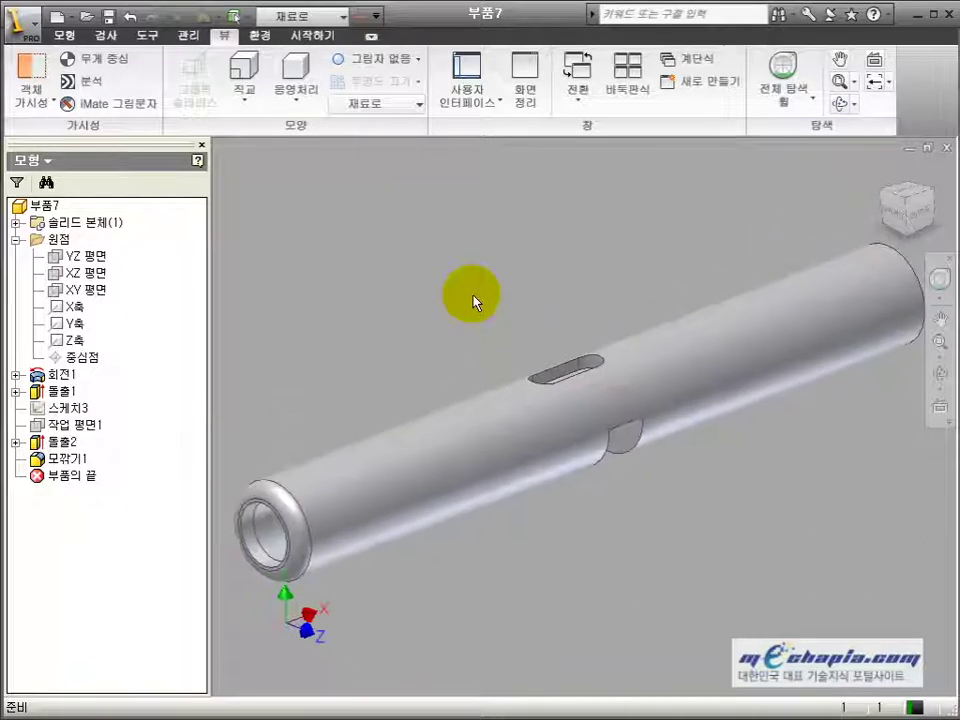